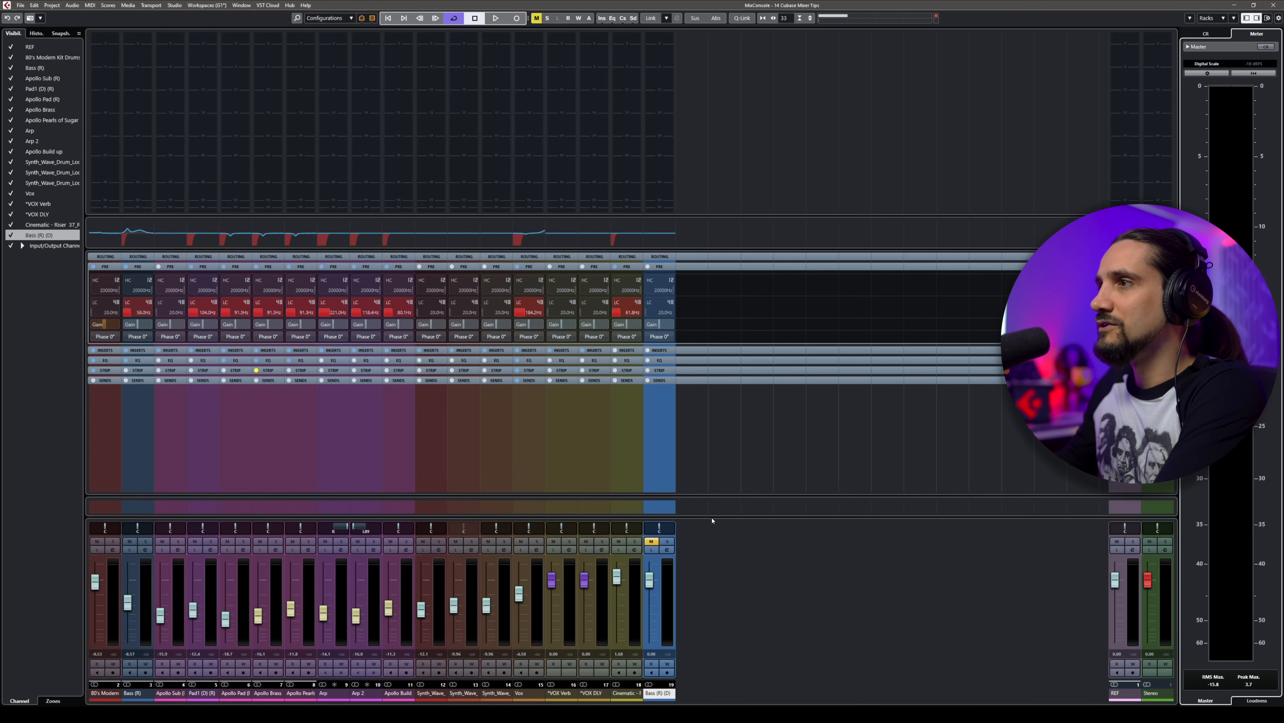
# Step: Enlarge the mixer's fader section vertically and adjust the channel width until the strips are narrower
pyautogui.moveTo(712, 517); pyautogui.dragTo(733, 476)
pyautogui.press('h')
pyautogui.press('h')
pyautogui.press('h')
pyautogui.press('h')
pyautogui.press('h')
pyautogui.press('g')
pyautogui.press('g')
pyautogui.press('g')
pyautogui.press('g')
pyautogui.press('g')
pyautogui.press('g')
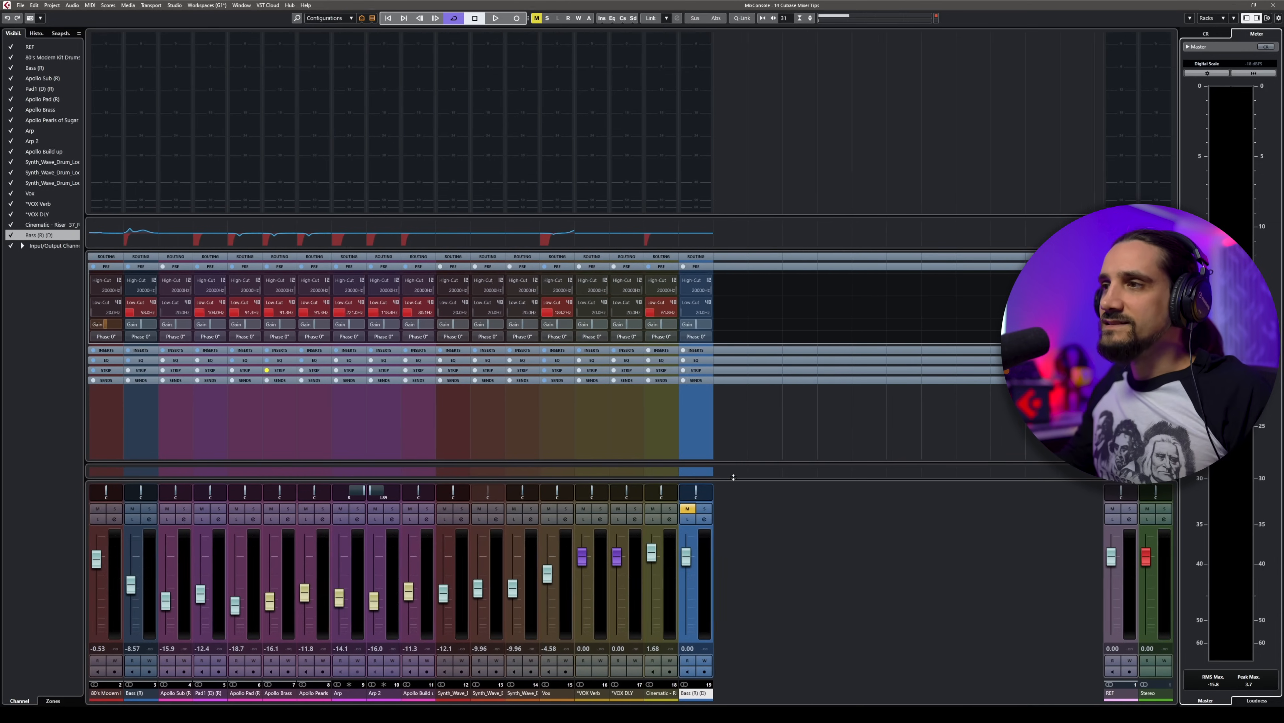
pyautogui.press('g')
pyautogui.press('g')
pyautogui.press('g')
pyautogui.press('g')
pyautogui.press('g')
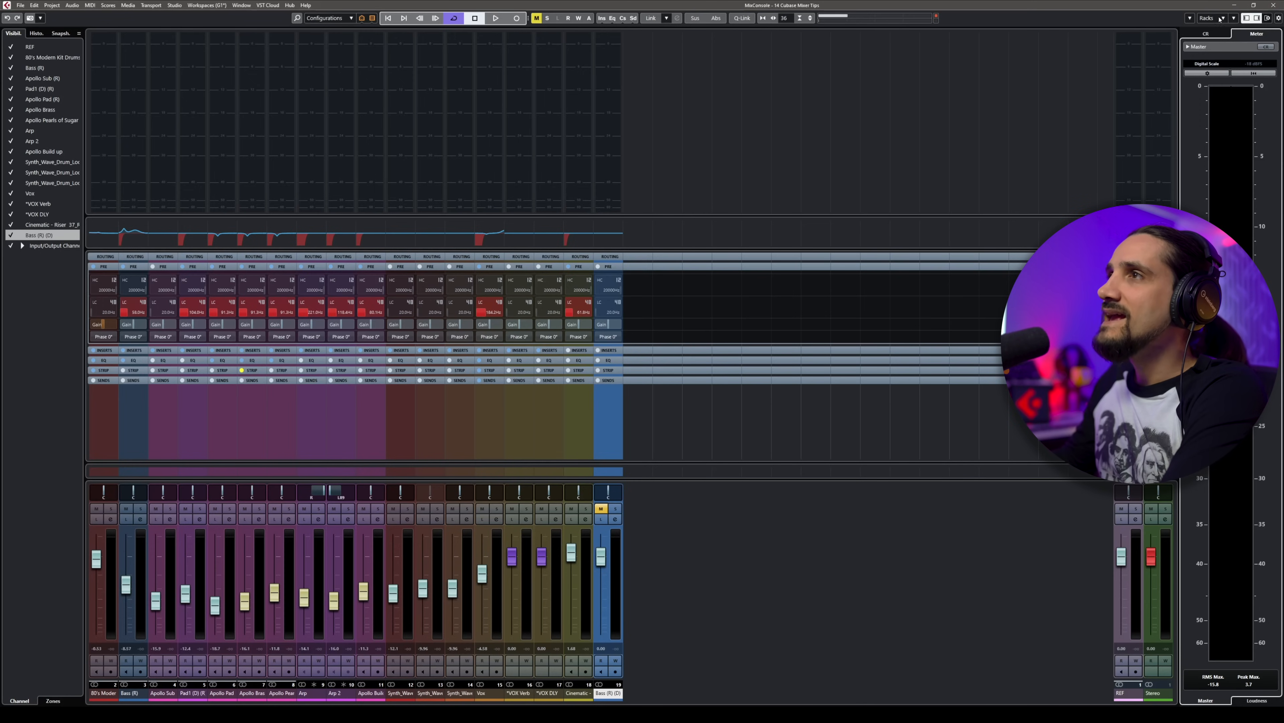
# Step: Make the meter bridge slightly taller and toggle Meter Bridge off and on in the window layout setup
pyautogui.moveTo(635, 215)
pyautogui.mouseDown()
pyautogui.moveTo(634, 354)
pyautogui.moveTo(648, 225)
pyautogui.moveTo(645, 238)
pyautogui.mouseUp()
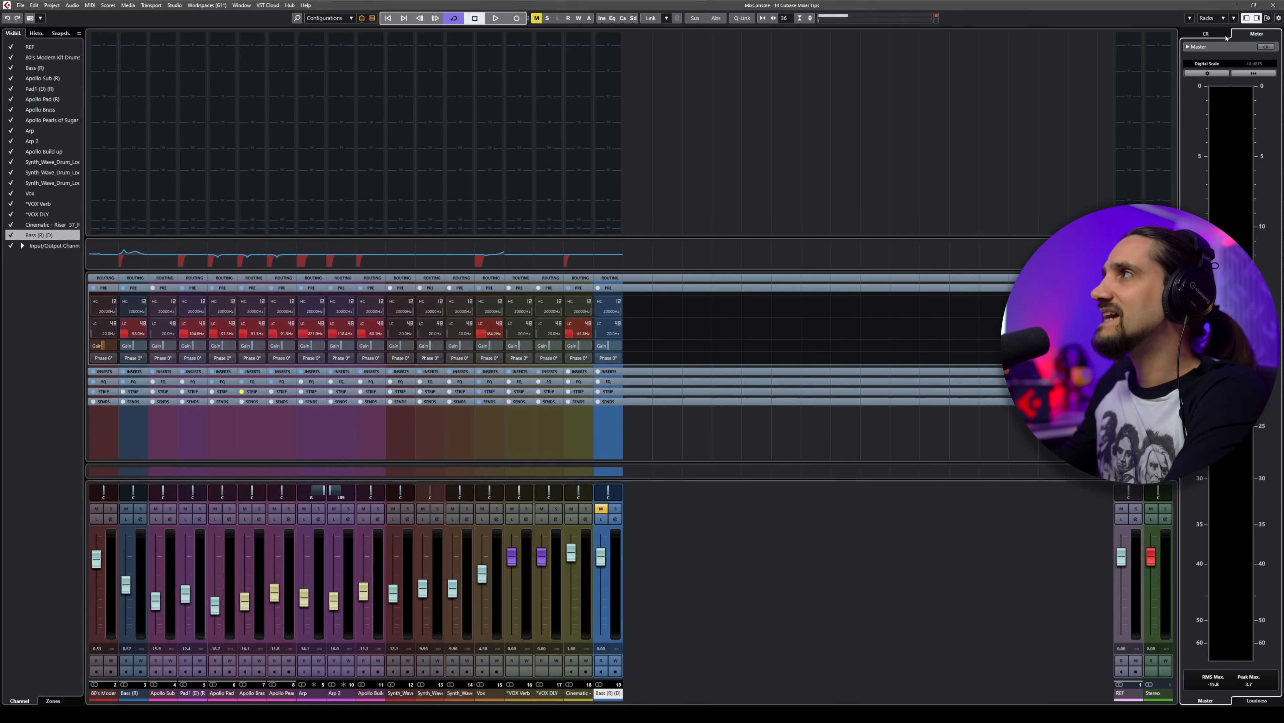
pyautogui.click(1267, 19)
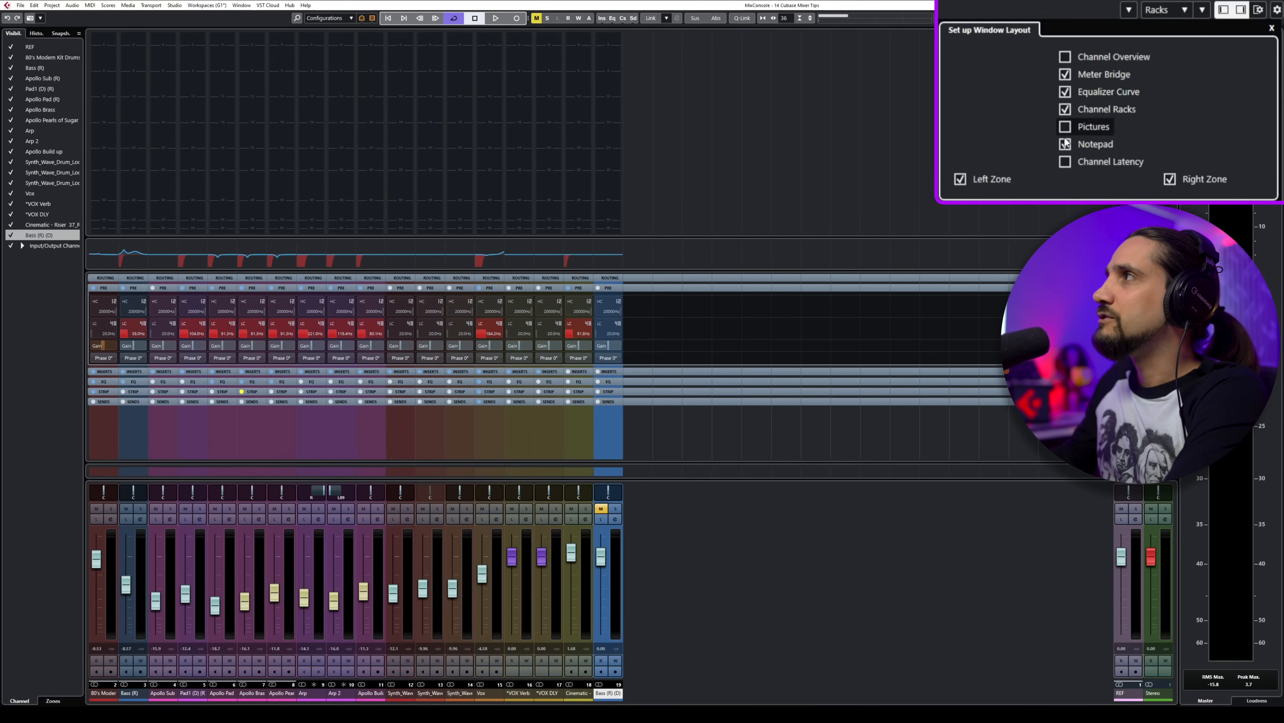
pyautogui.click(1066, 74)
pyautogui.click(1065, 74)
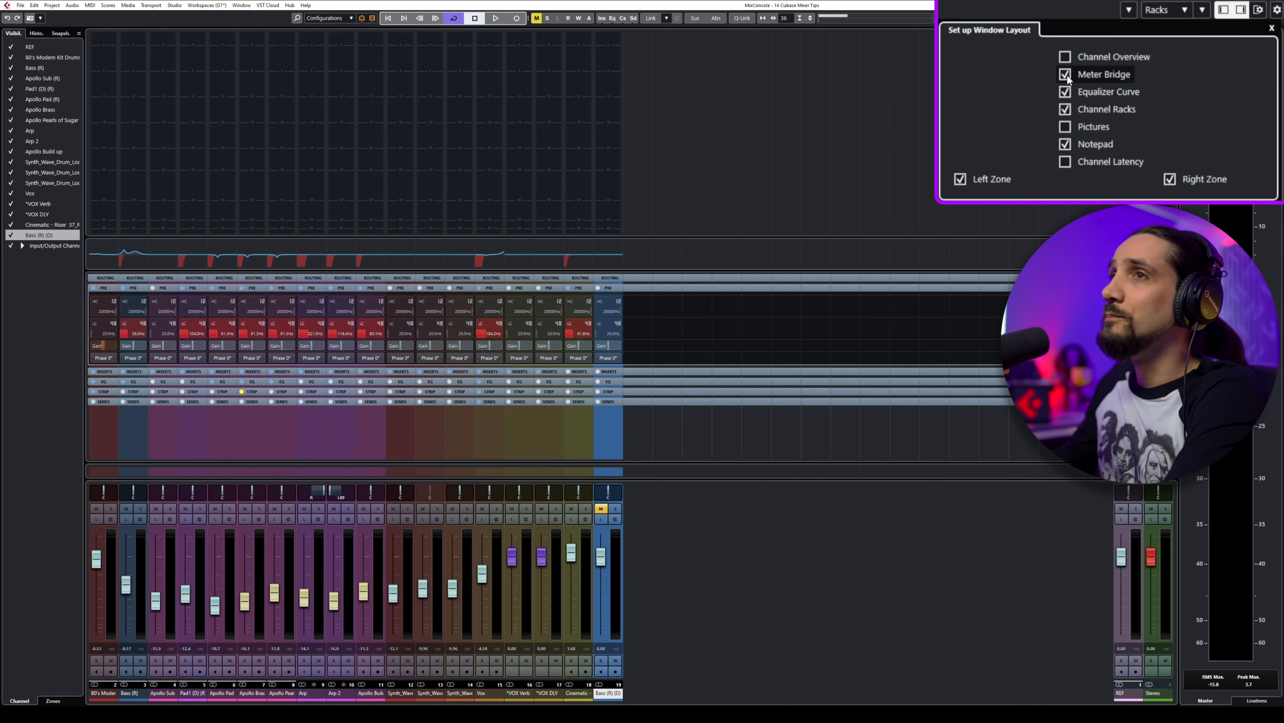
pyautogui.click(1066, 74)
pyautogui.click(1067, 74)
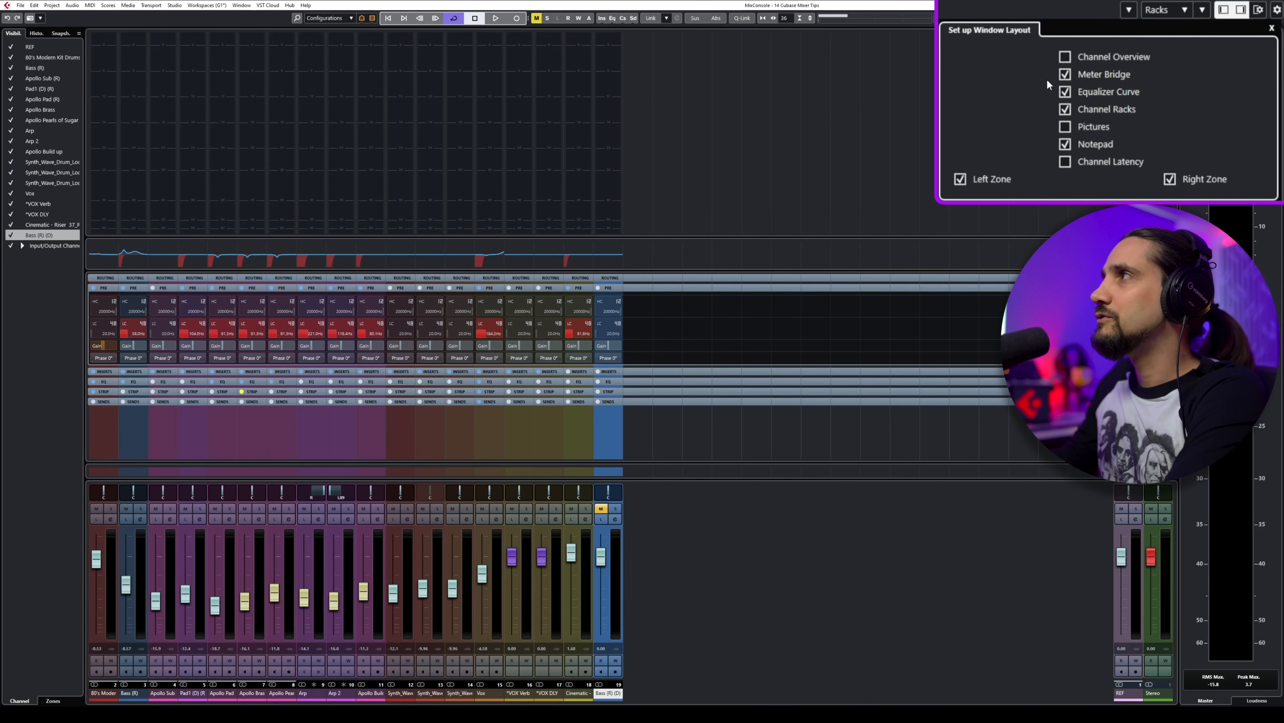
# Step: Enlarge the meter bridge further and play the project briefly to watch the channel levels
pyautogui.click(584, 237)
pyautogui.moveTo(584, 237); pyautogui.dragTo(586, 282)
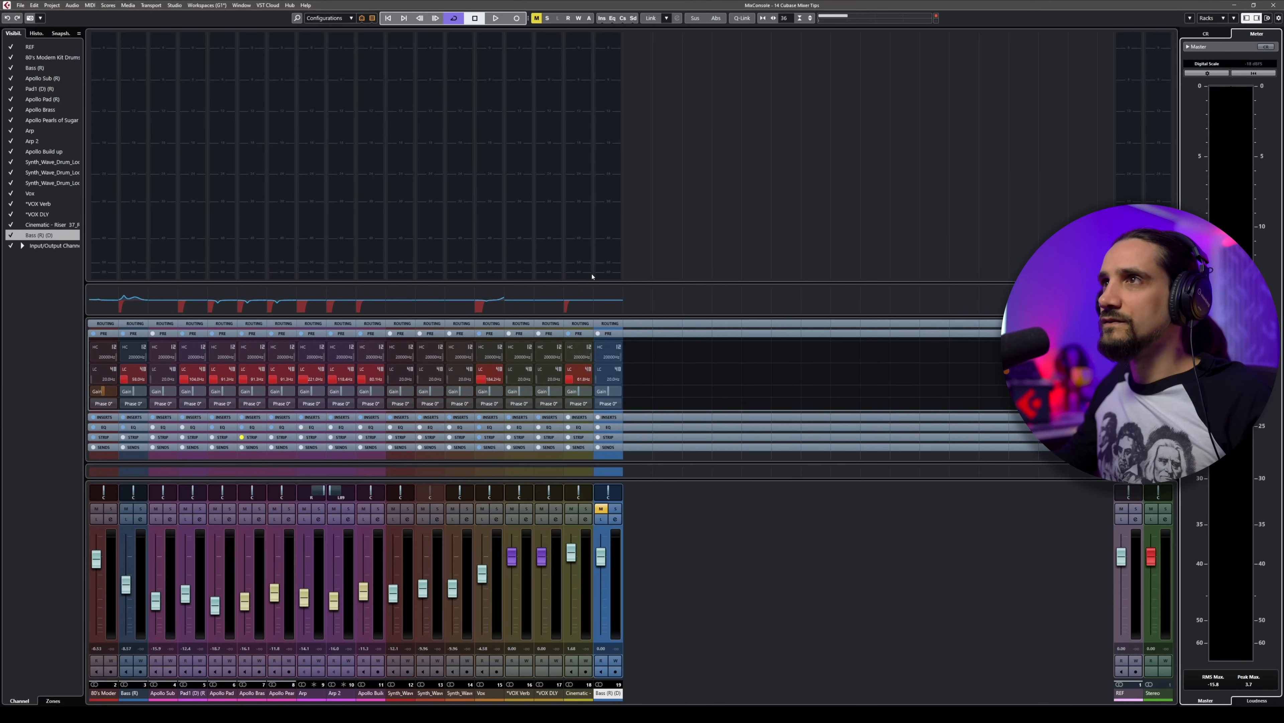
pyautogui.press('space')
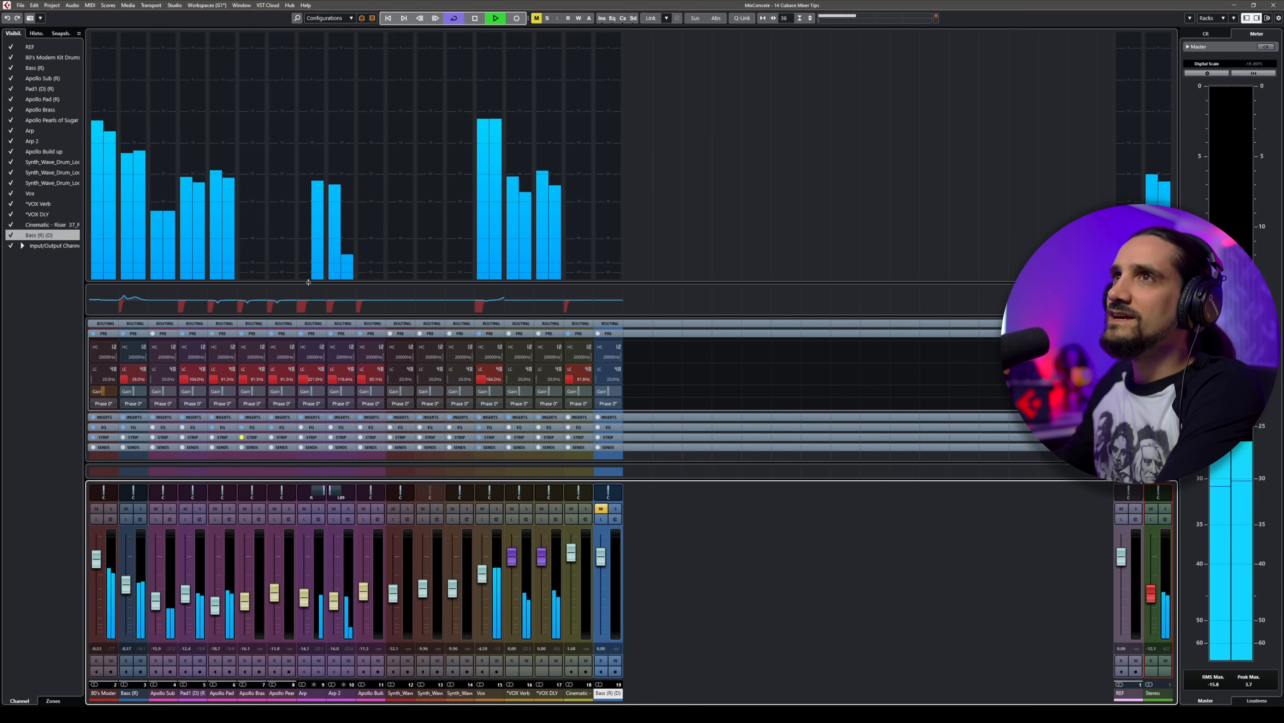
pyautogui.moveTo(309, 282); pyautogui.dragTo(308, 286)
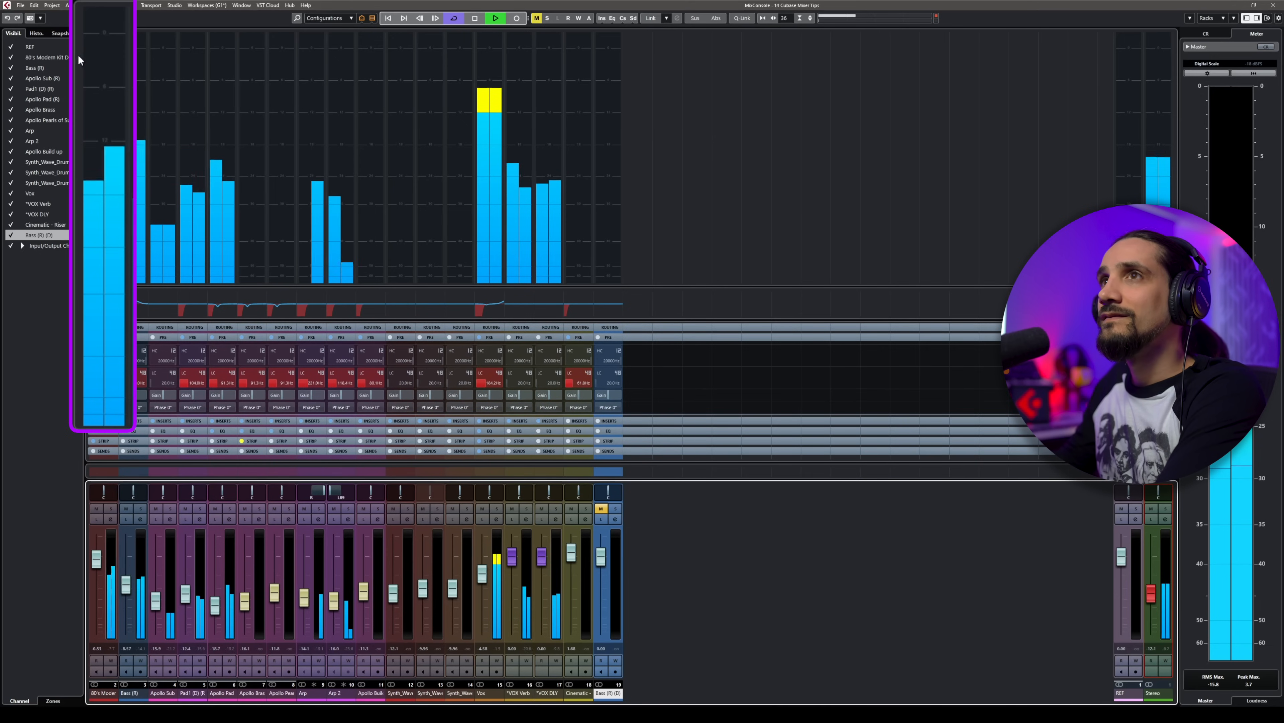
pyautogui.press('space')
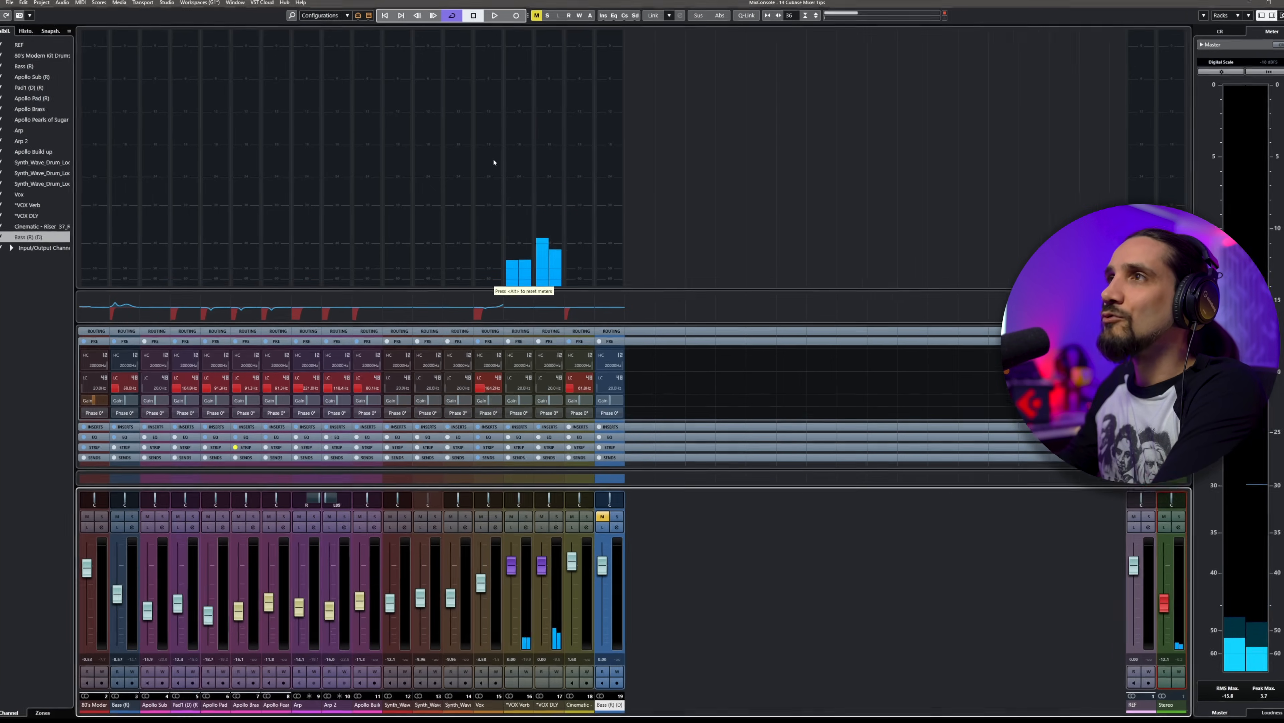
# Step: Set the meter bridge's meter type to Wave
pyautogui.rightClick(495, 162)
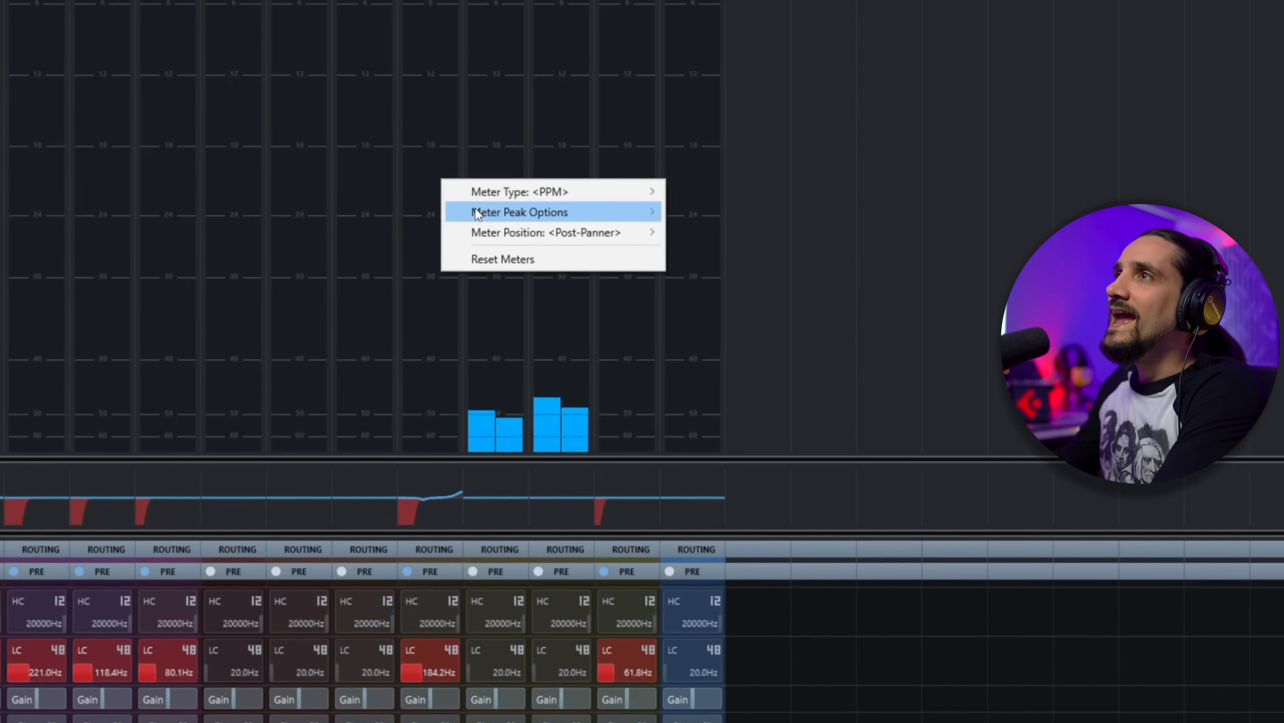
pyautogui.moveTo(512, 173)
pyautogui.moveTo(479, 239)
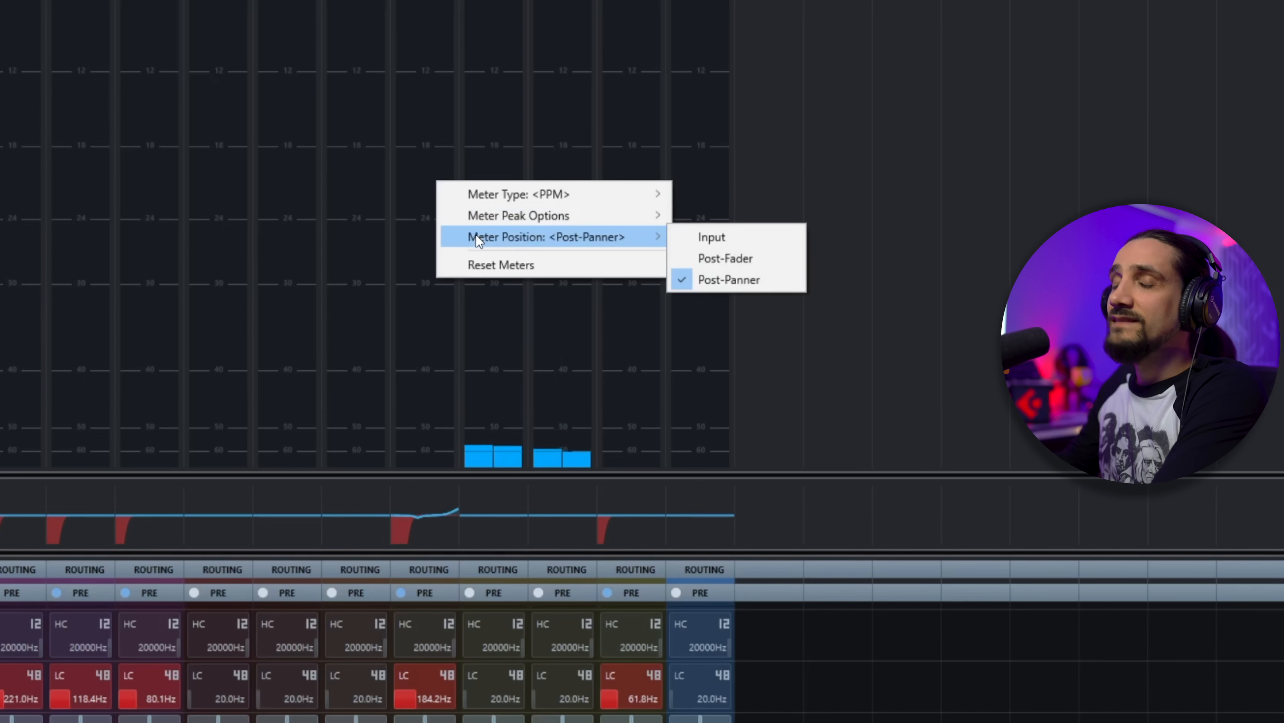
pyautogui.moveTo(482, 196)
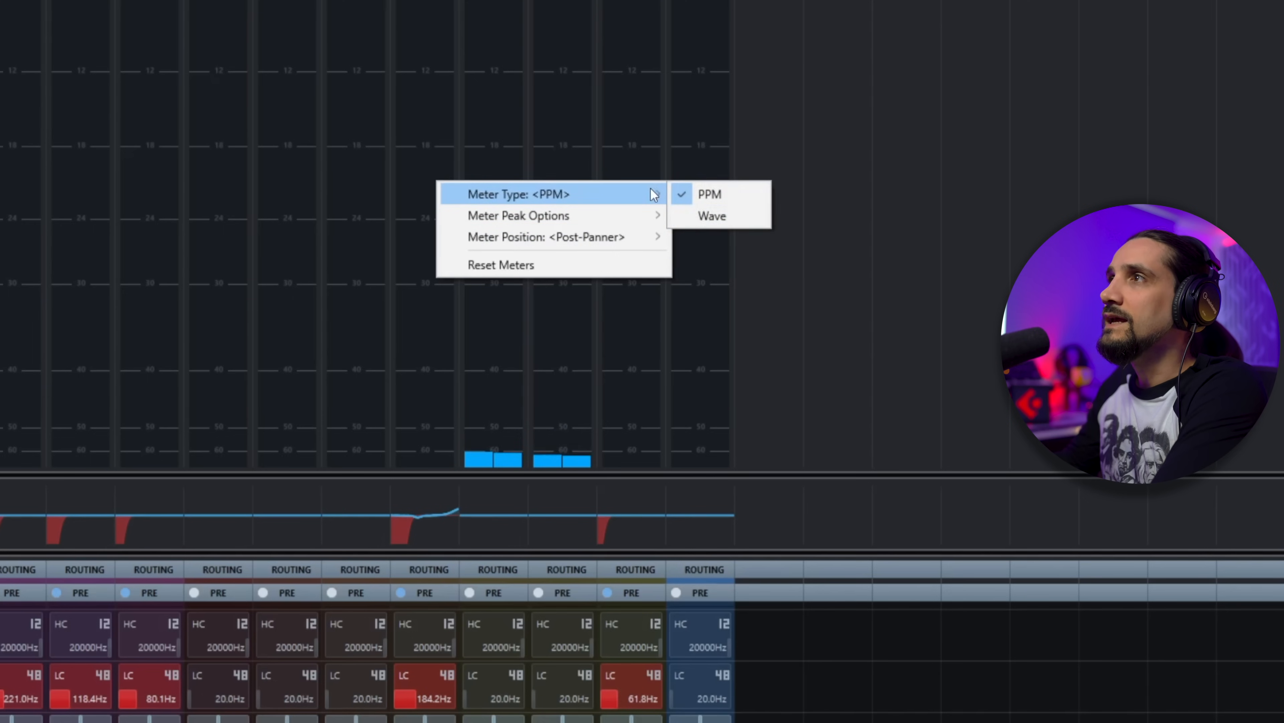
pyautogui.click(690, 215)
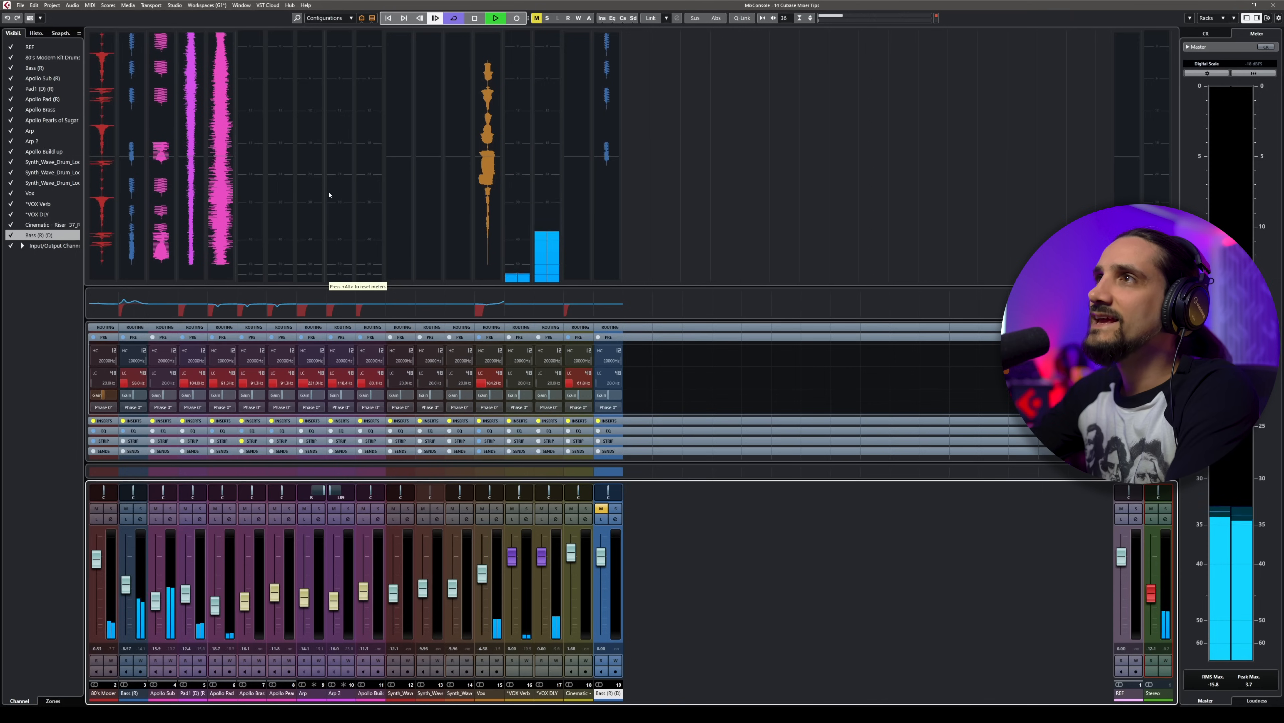
# Step: Play the project in short passes to watch the wave meters of the channels
pyautogui.press('space')
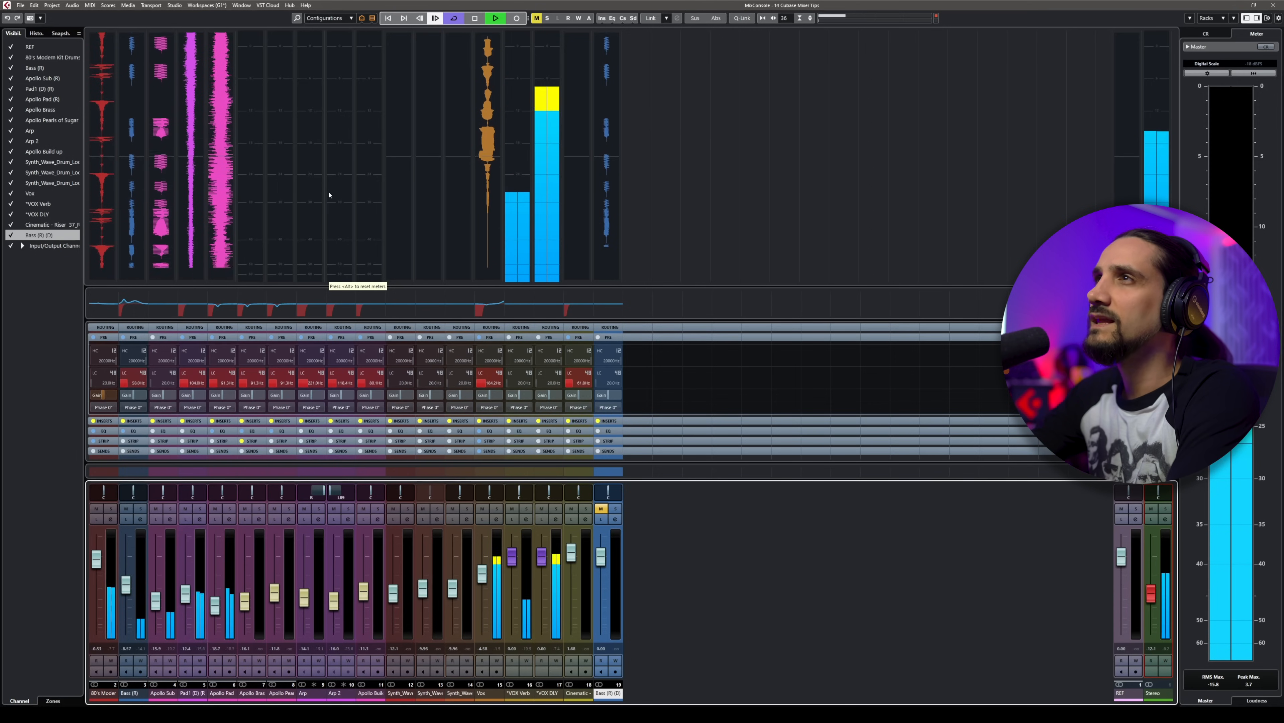
pyautogui.press('space')
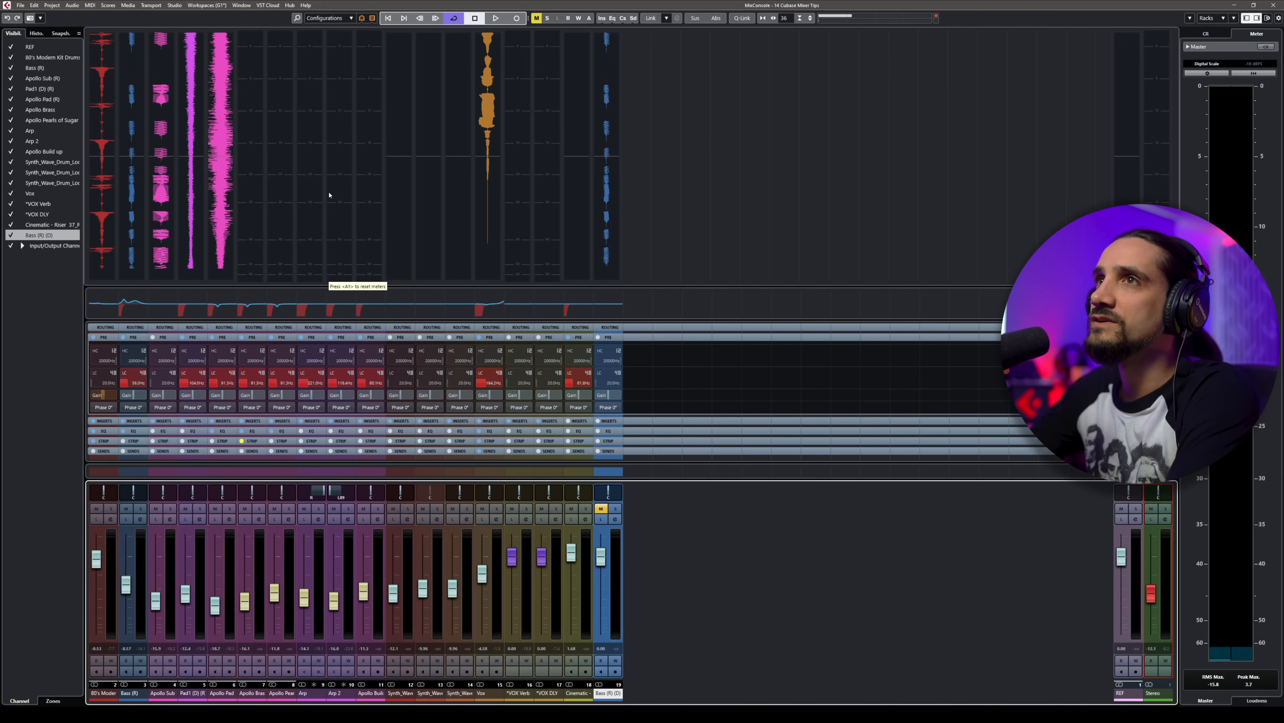
pyautogui.press('space')
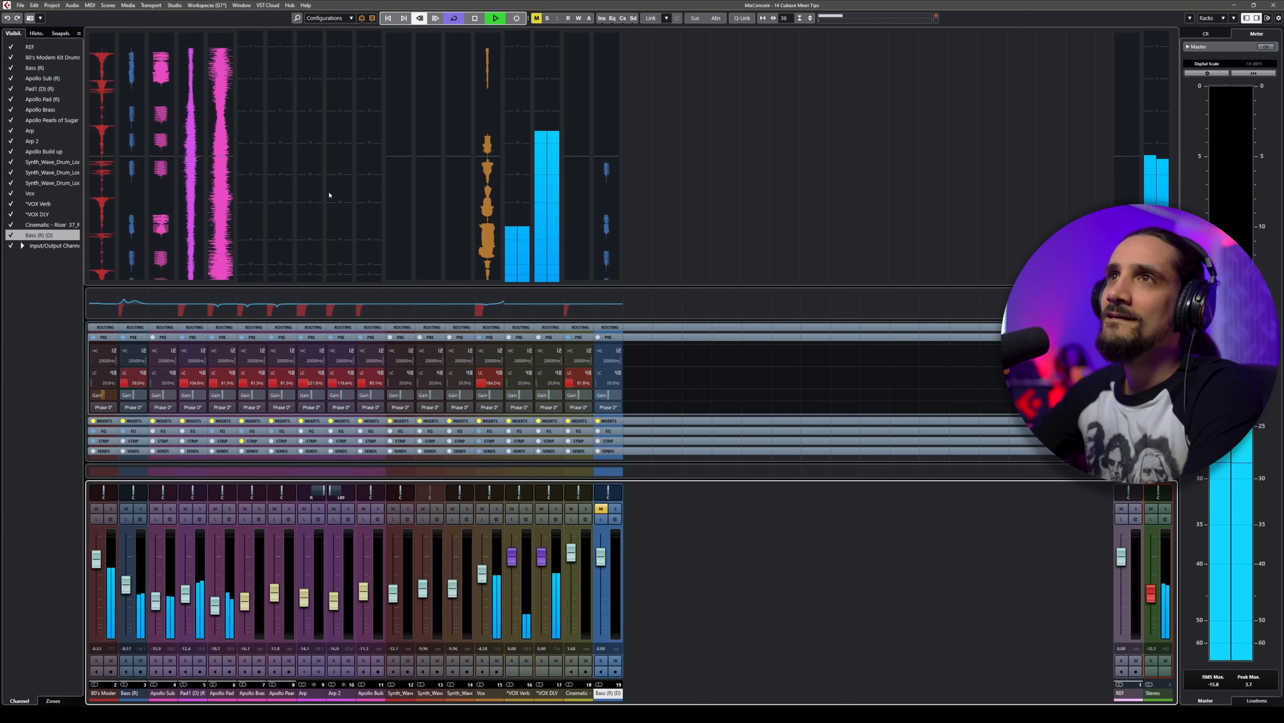
pyautogui.press('space')
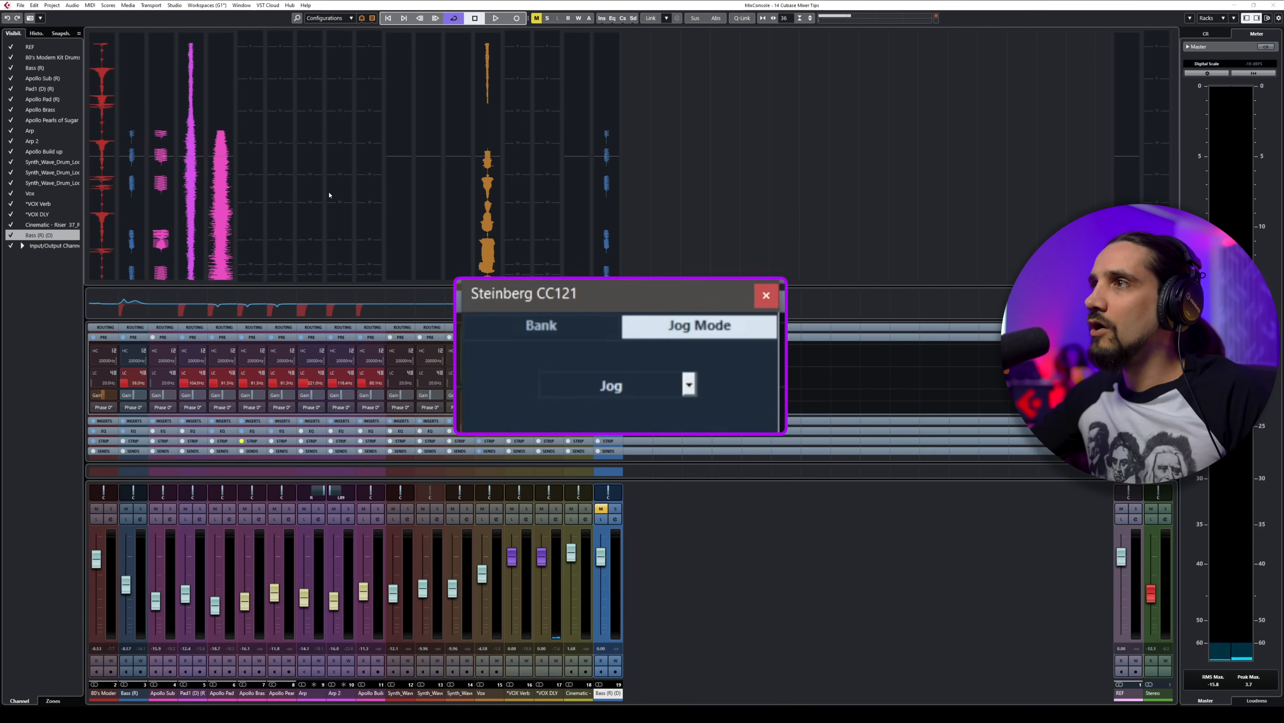
# Step: Bring up the project window to compare its track events with the wave meters, and return to the mixer
pyautogui.click(671, 334)
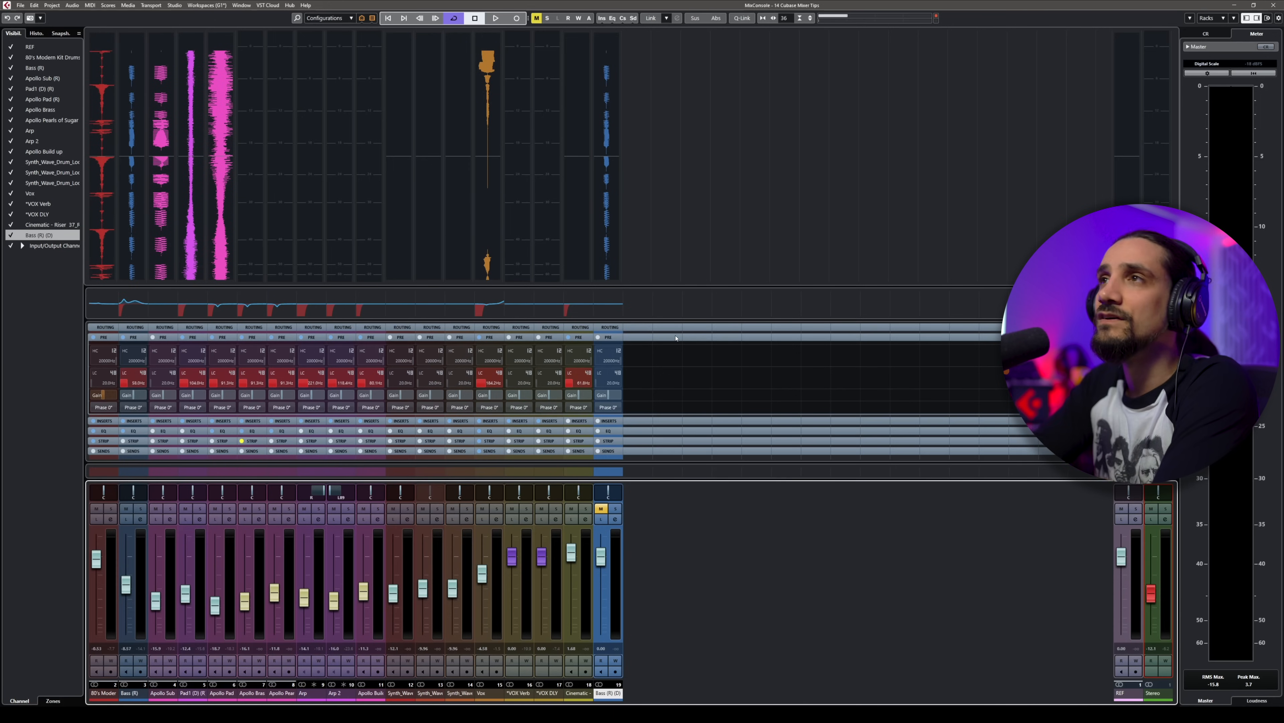
pyautogui.press('F3')
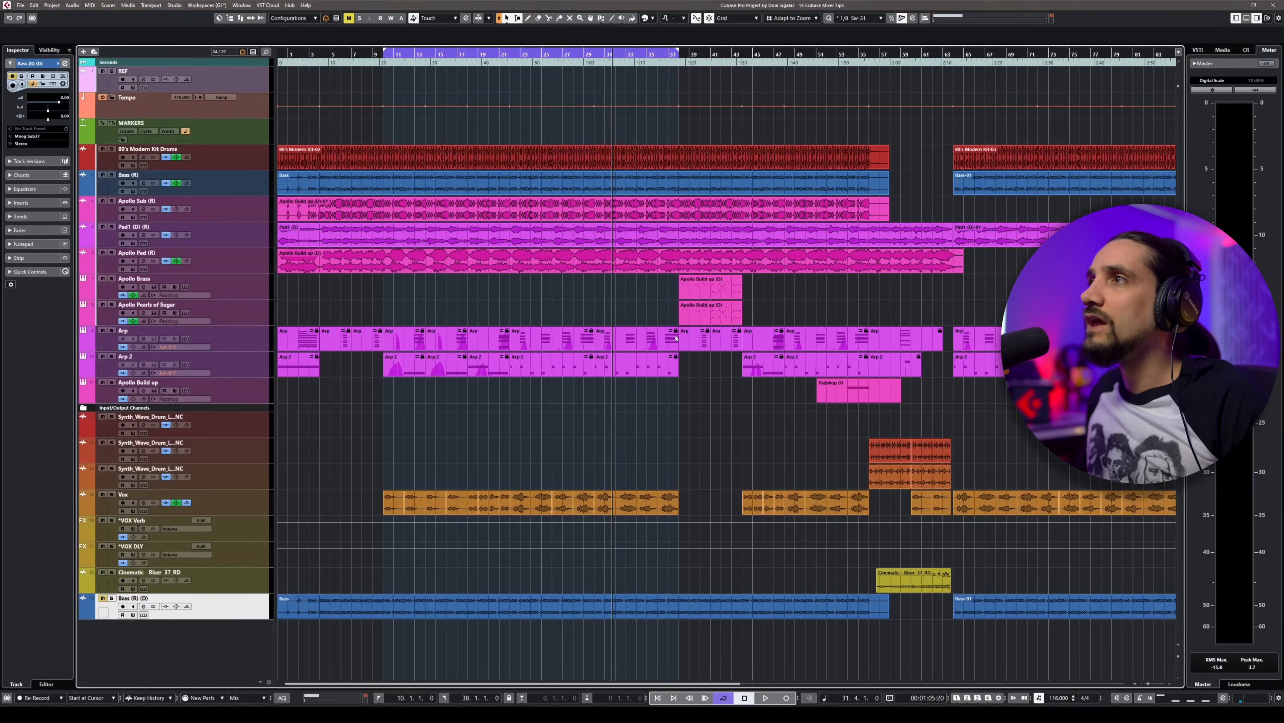
pyautogui.press('F3')
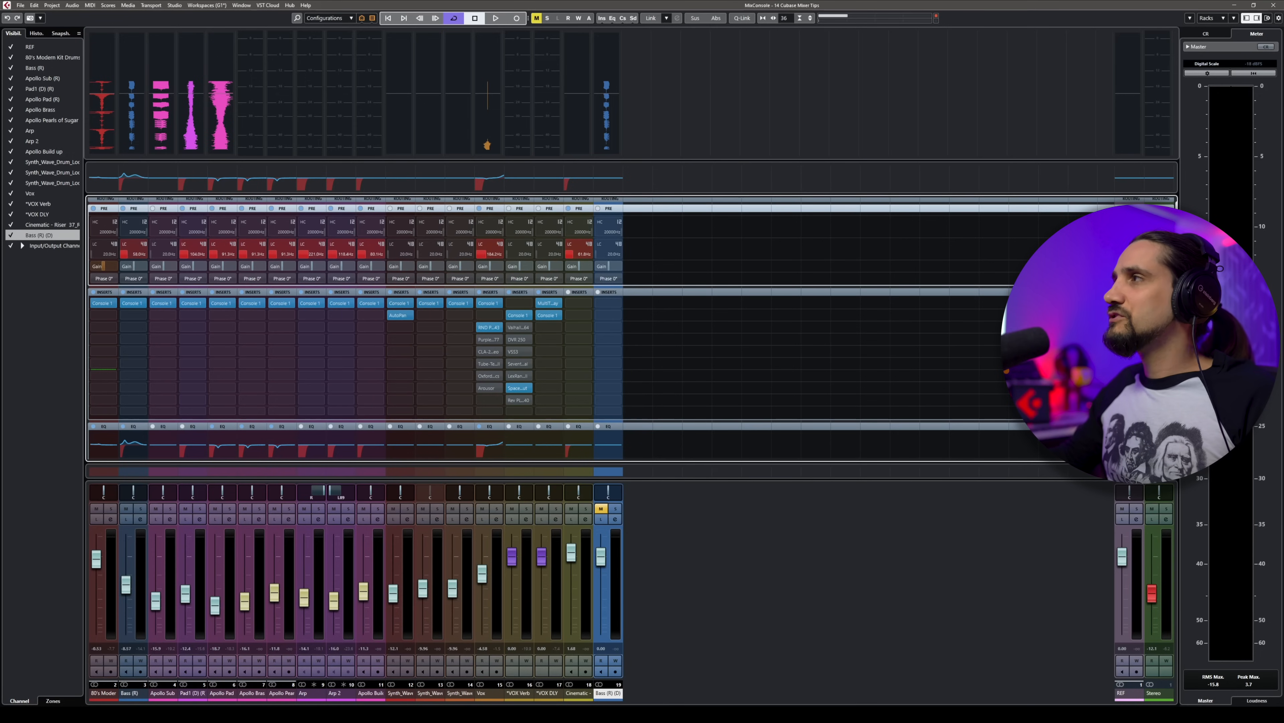
# Step: Expand the Strip rack and look through the expanded inserts, EQ and strip racks of all channels
pyautogui.scroll(-5, 354, 329)
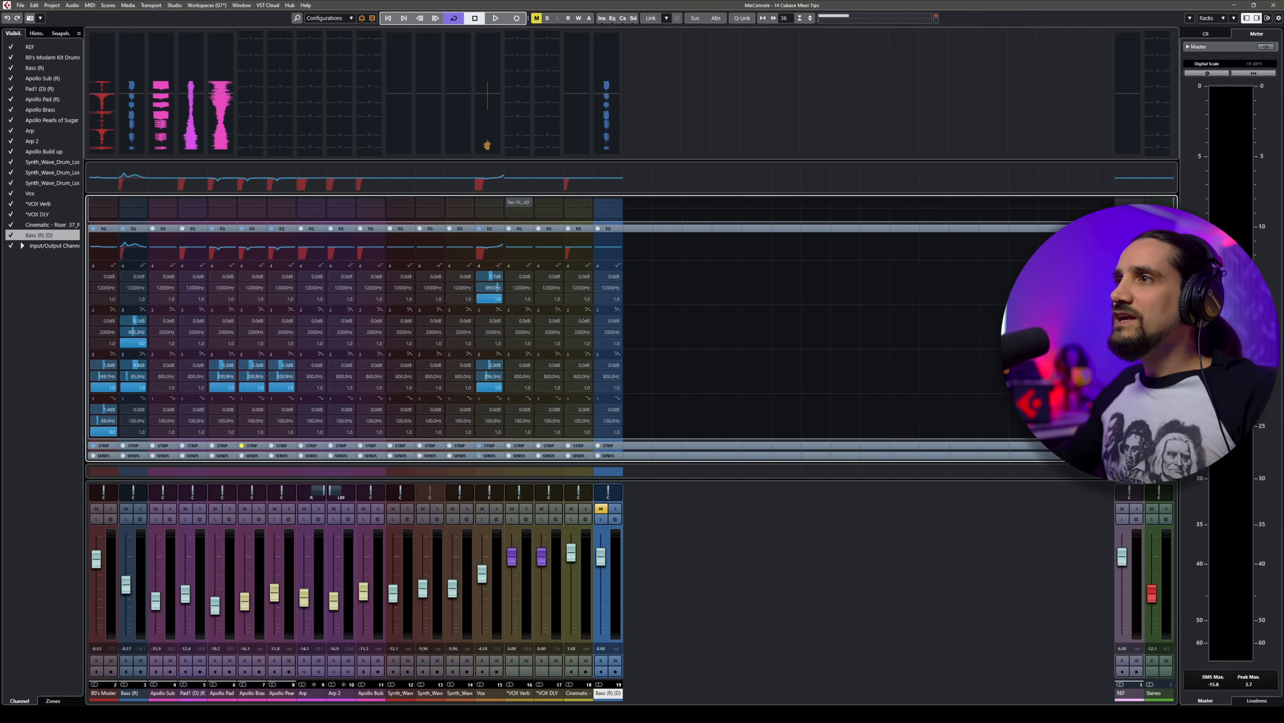
pyautogui.click(608, 446)
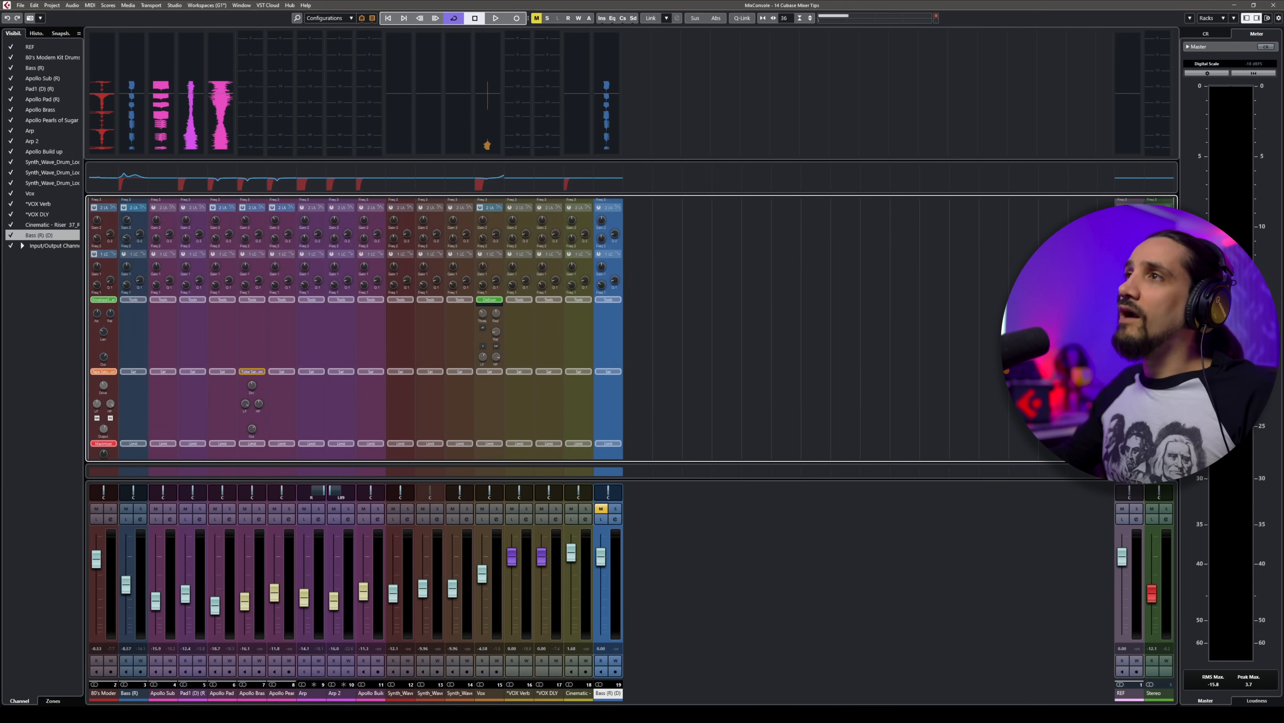
pyautogui.scroll(-3, 354, 329)
pyautogui.scroll(5, 1176, 202)
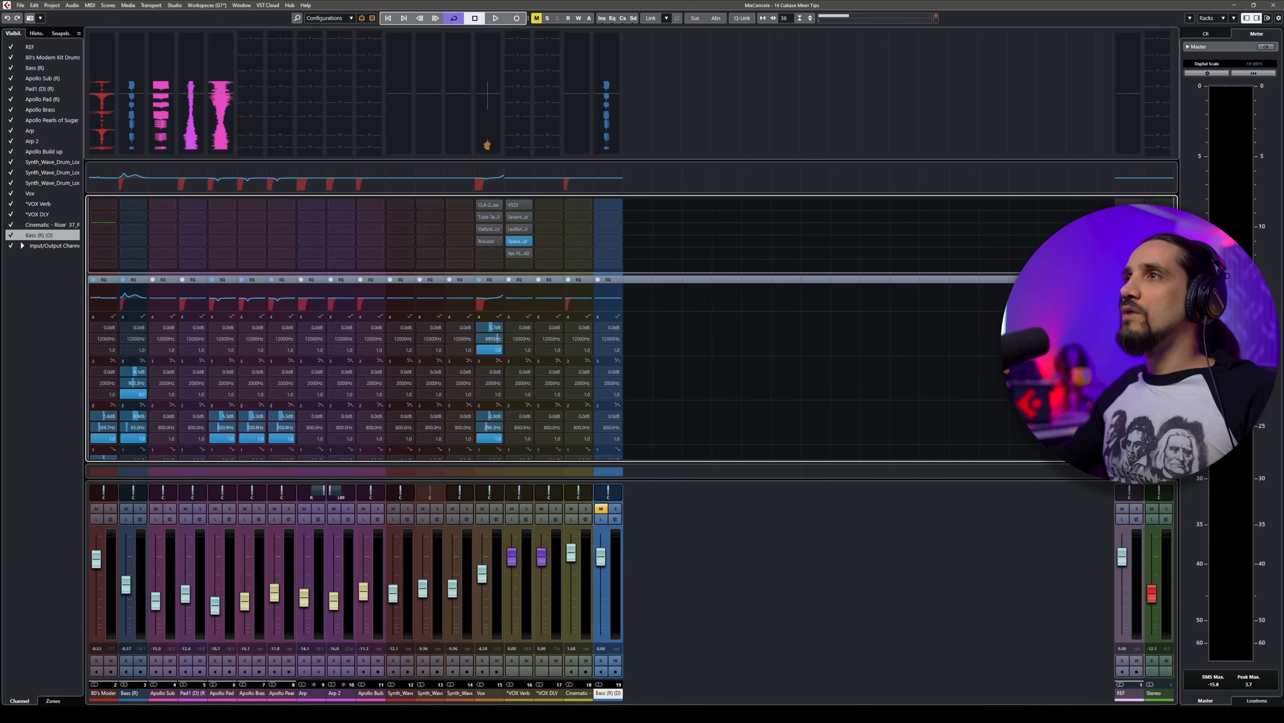
pyautogui.scroll(-5, 1176, 201)
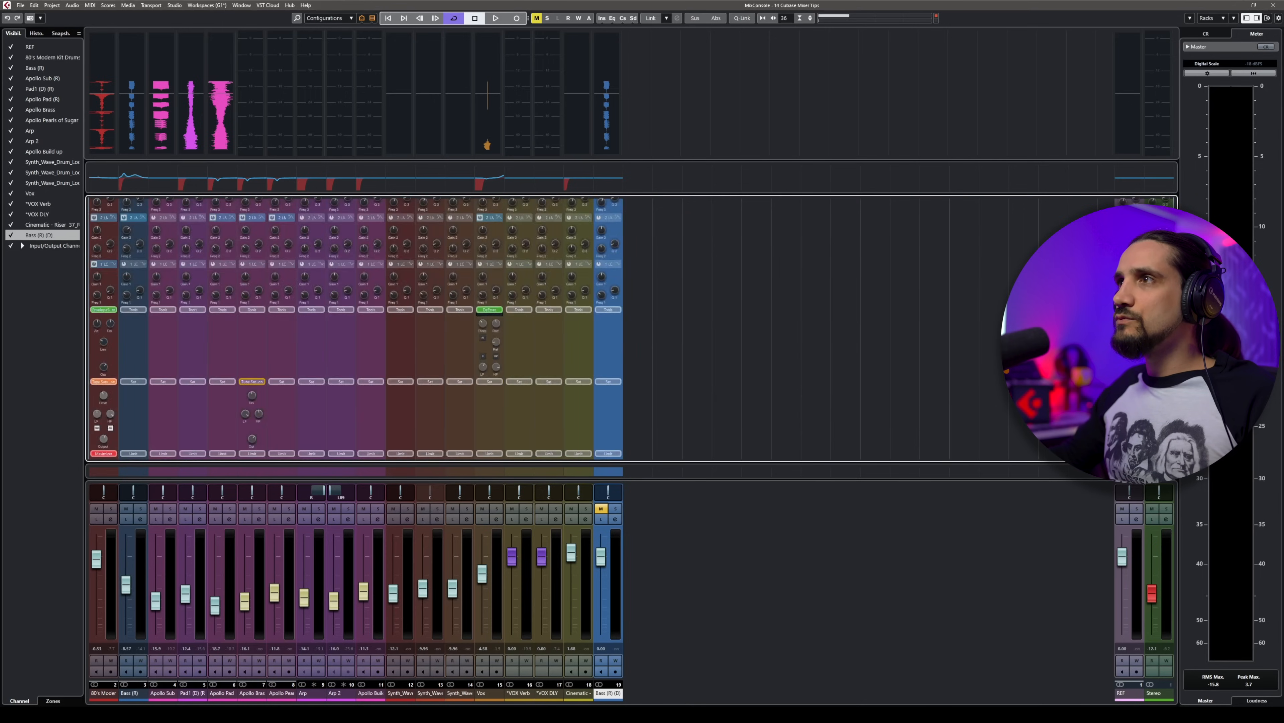
pyautogui.scroll(4, 607, 328)
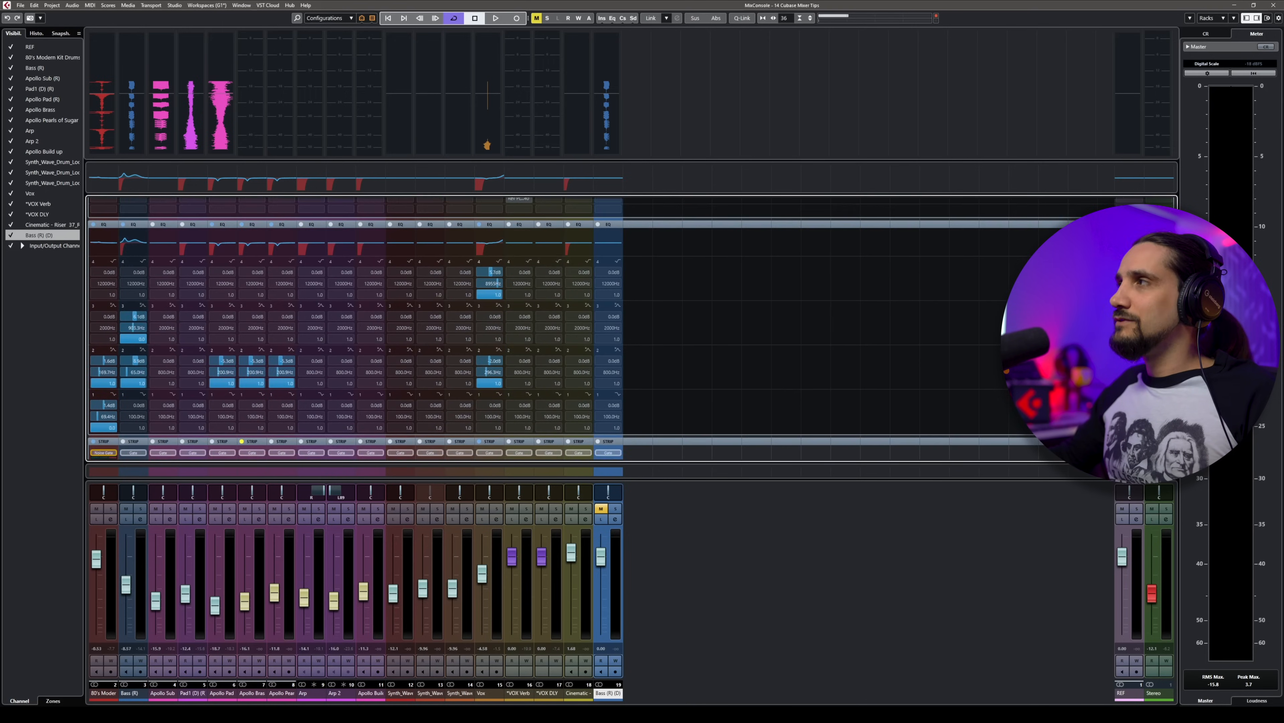
pyautogui.scroll(2, 607, 328)
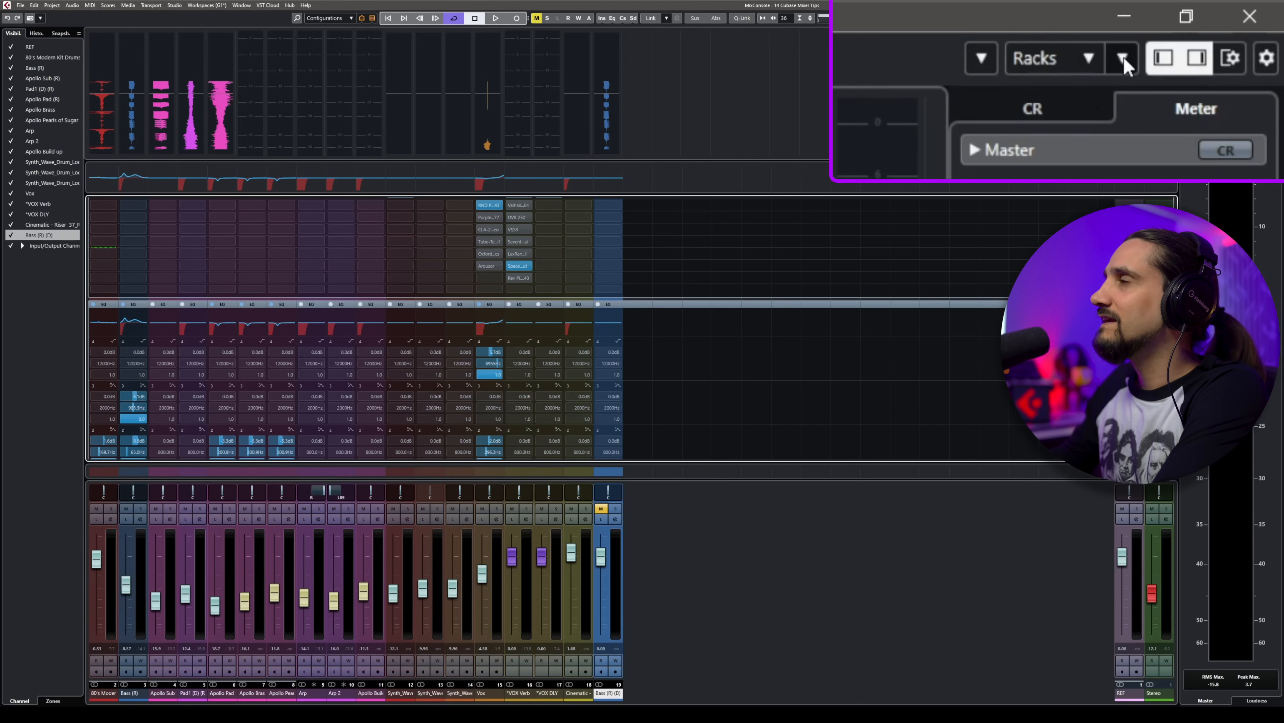
# Step: Enable Exclusive Expanded Rack for the channel racks and expand the Inserts rack
pyautogui.click(1123, 55)
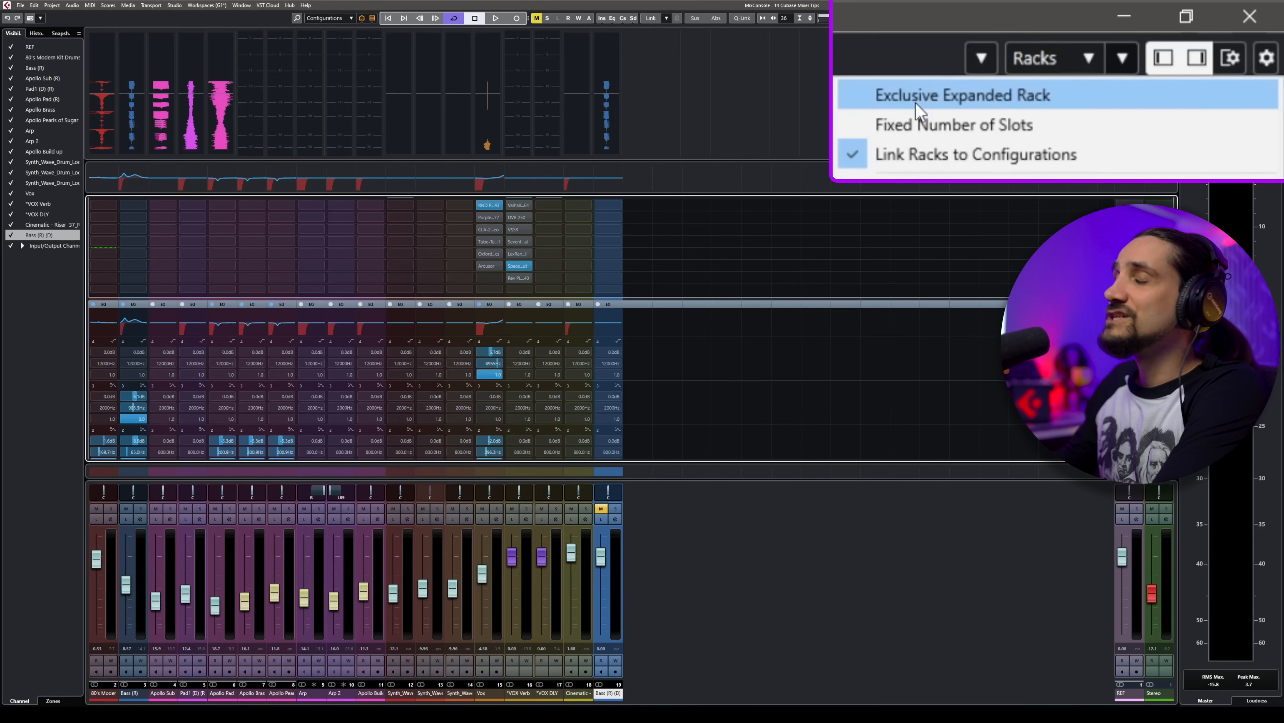
pyautogui.click(1169, 35)
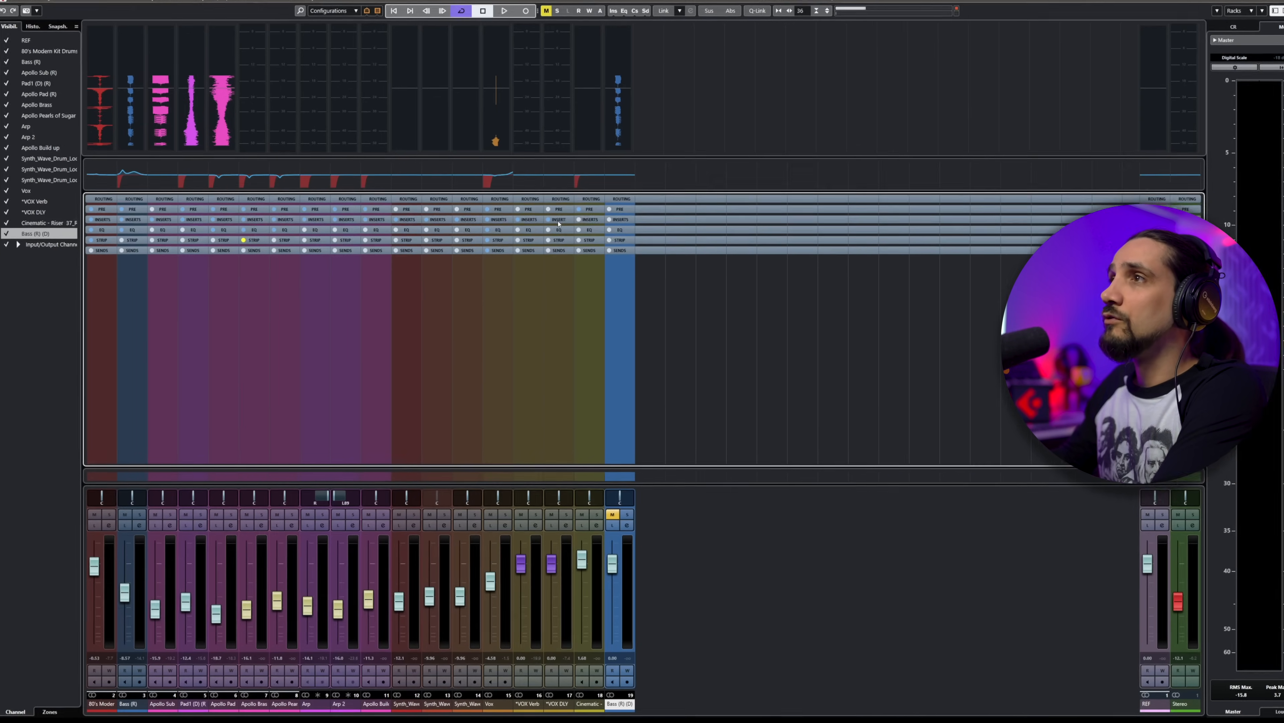
pyautogui.click(548, 221)
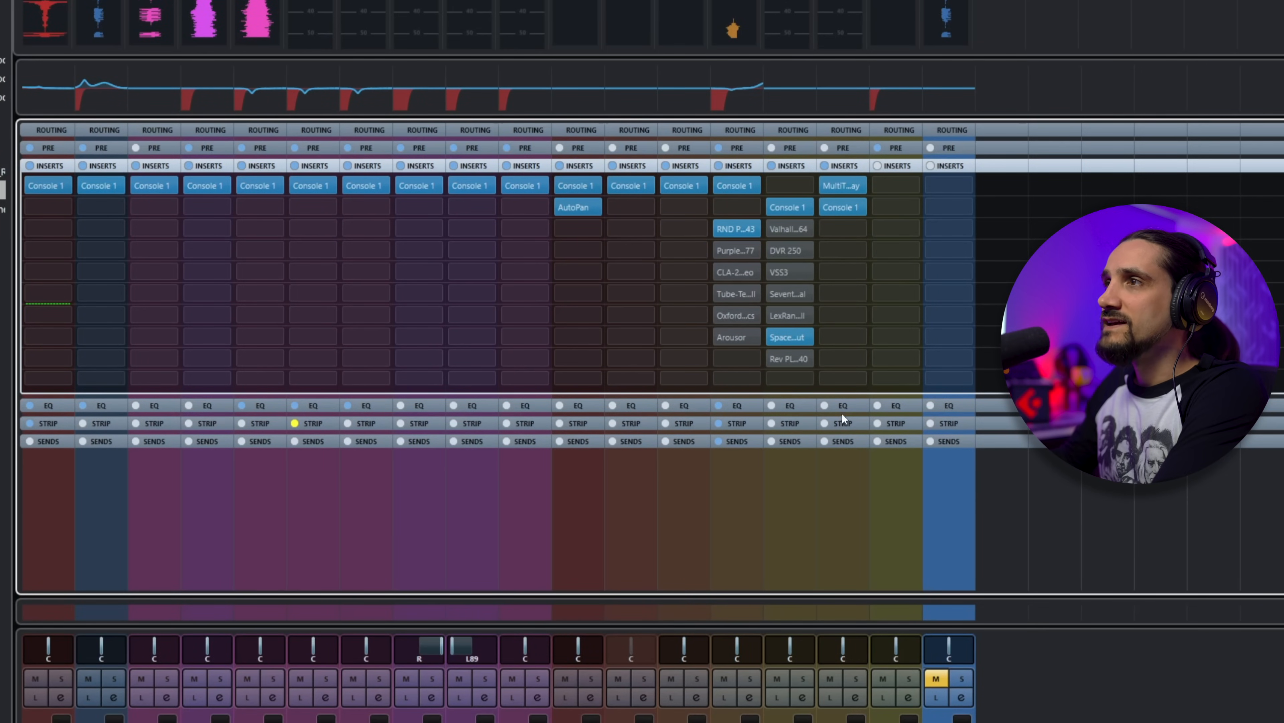
# Step: Expand the Strip, Sends and Pre racks one after another to examine their contents
pyautogui.click(843, 423)
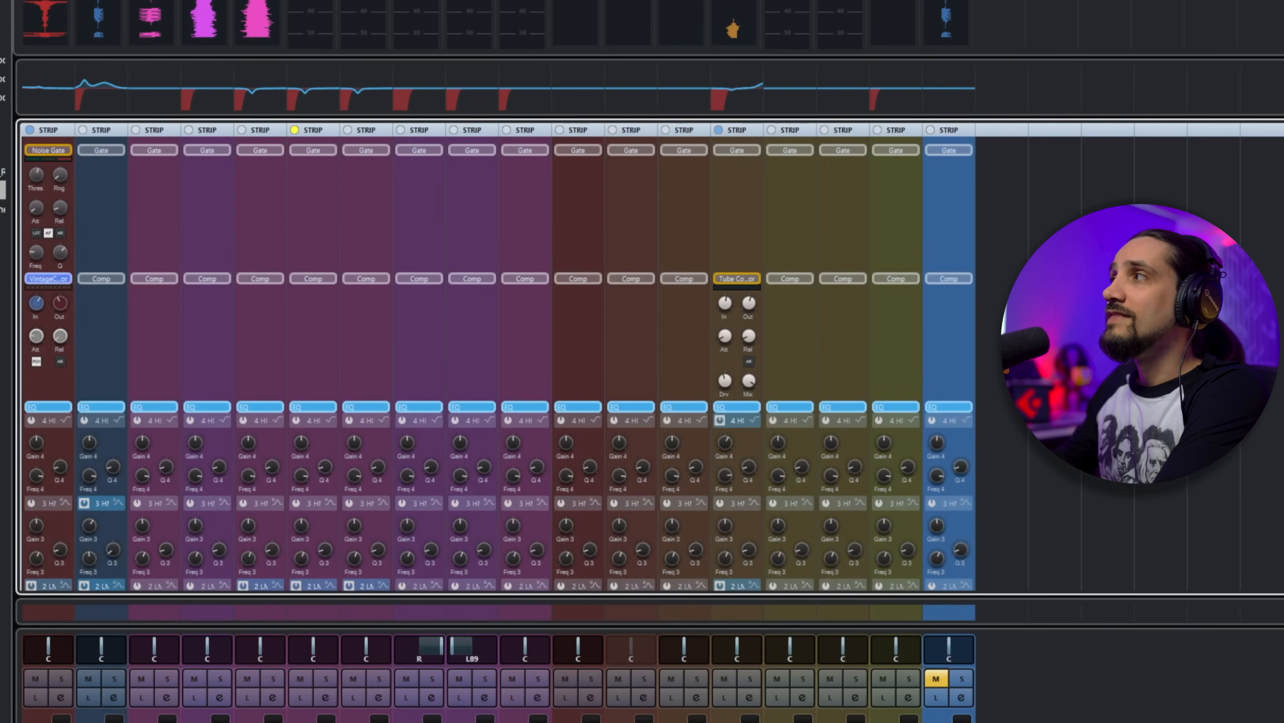
pyautogui.scroll(2, 738, 404)
pyautogui.scroll(-10, 738, 404)
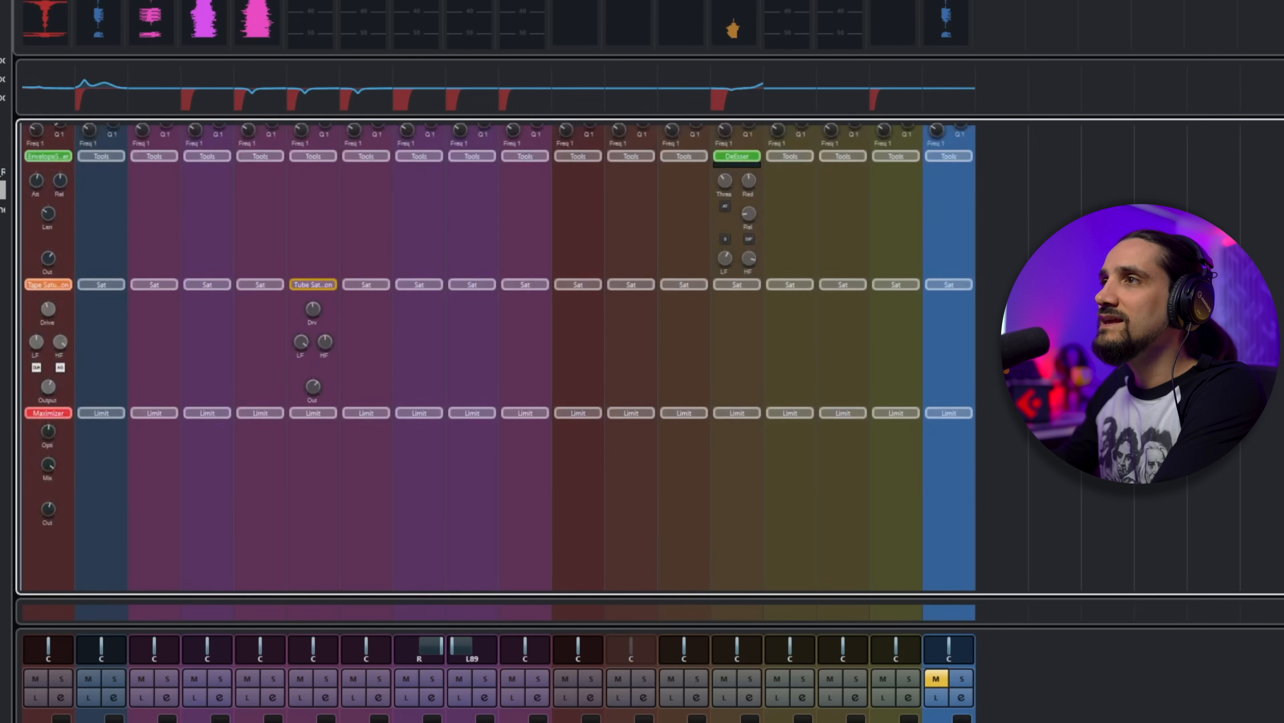
pyautogui.click(947, 580)
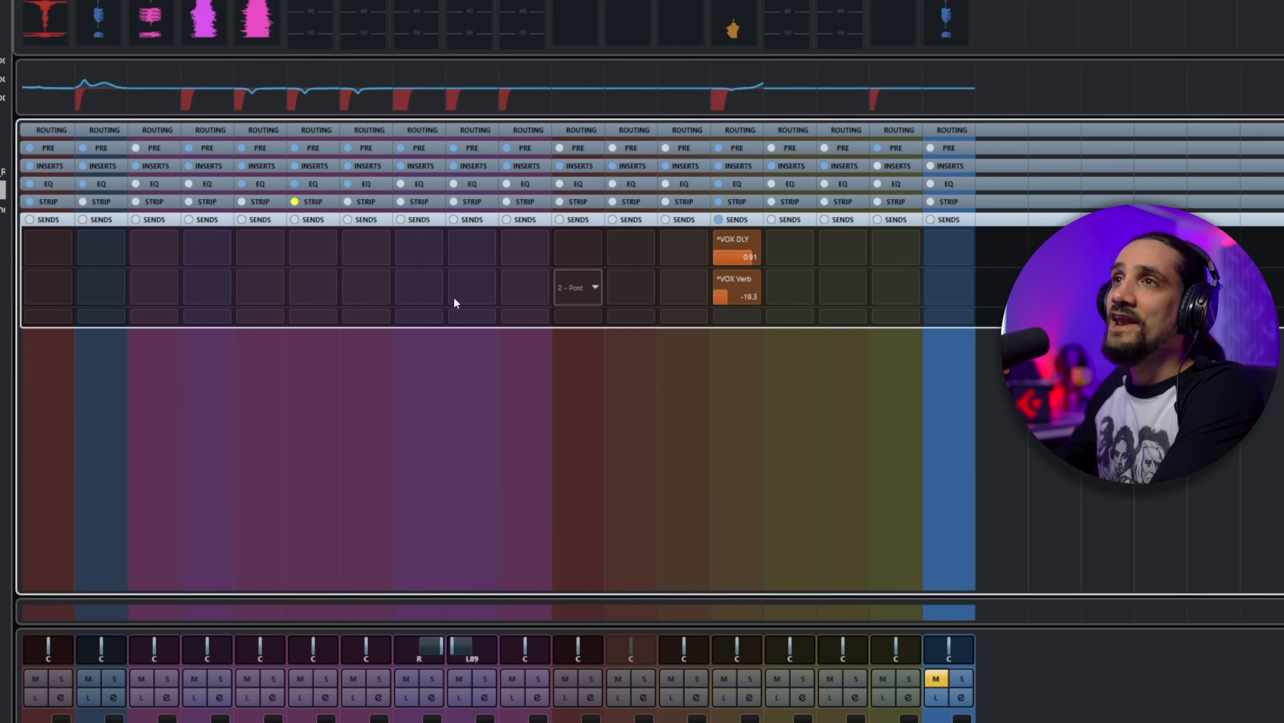
pyautogui.click(950, 147)
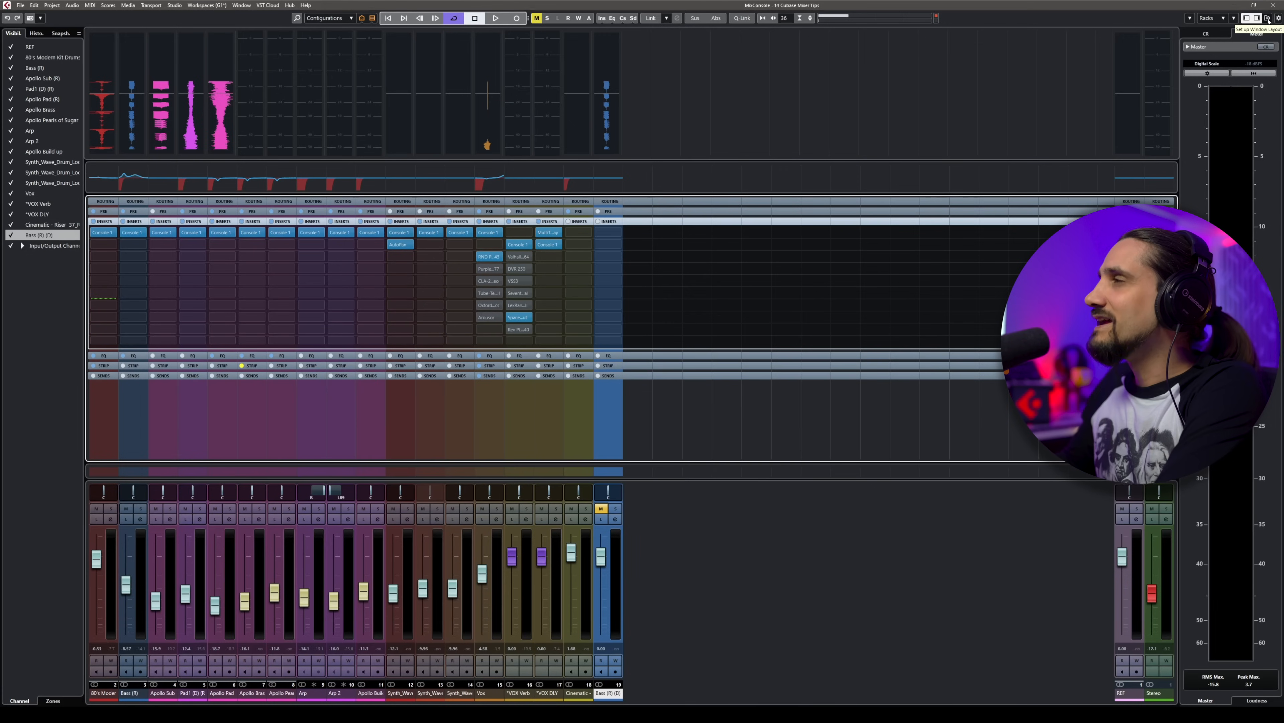
# Step: Show the Pictures section in the mixer's window layout and enlarge it by moving its divider up
pyautogui.click(1269, 19)
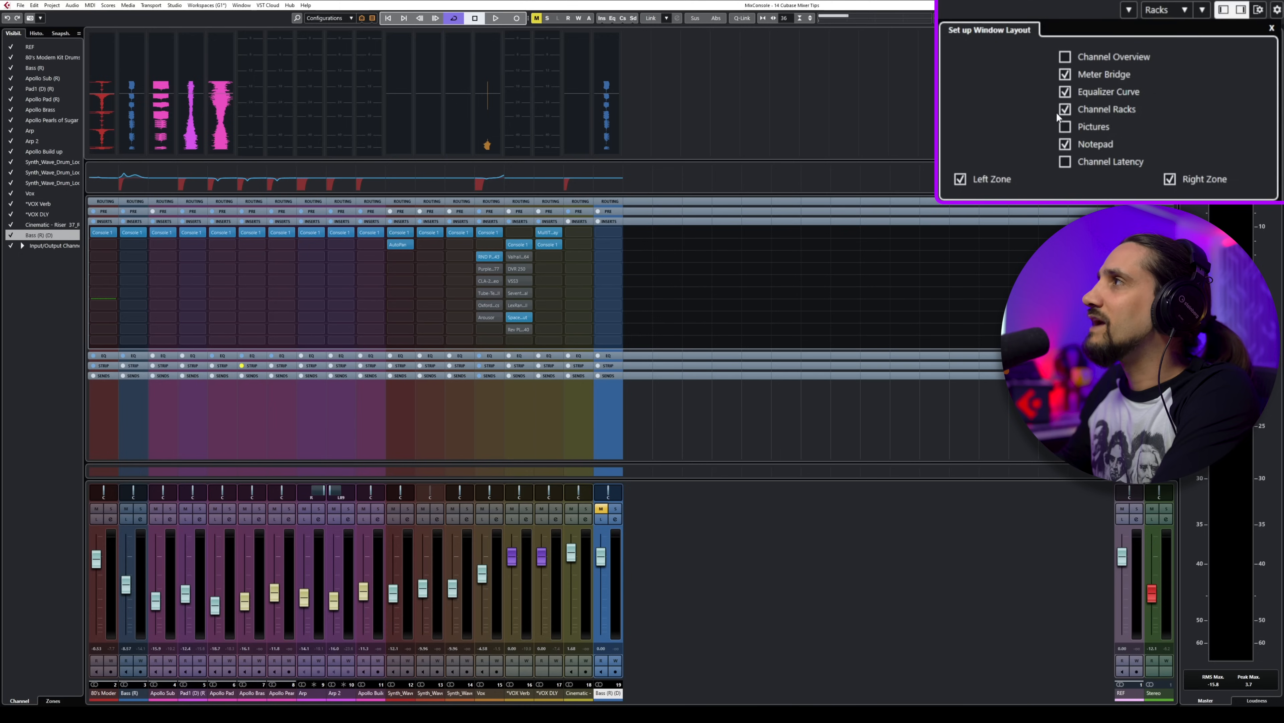
pyautogui.click(1065, 126)
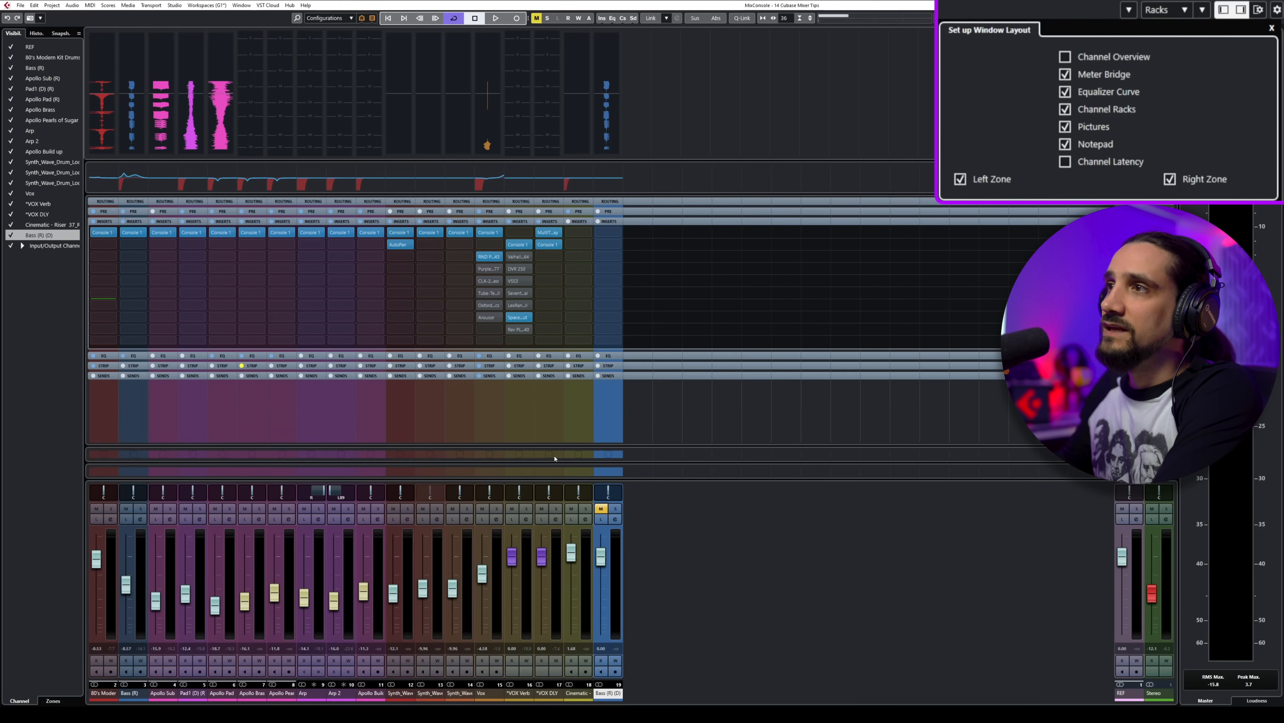
pyautogui.click(553, 440)
pyautogui.moveTo(551, 445); pyautogui.dragTo(552, 391)
# Step: Open the Track Pictures Browser for the *VOX DLY channel, look through the User and Factory pictures, and close it
pyautogui.doubleClick(551, 419)
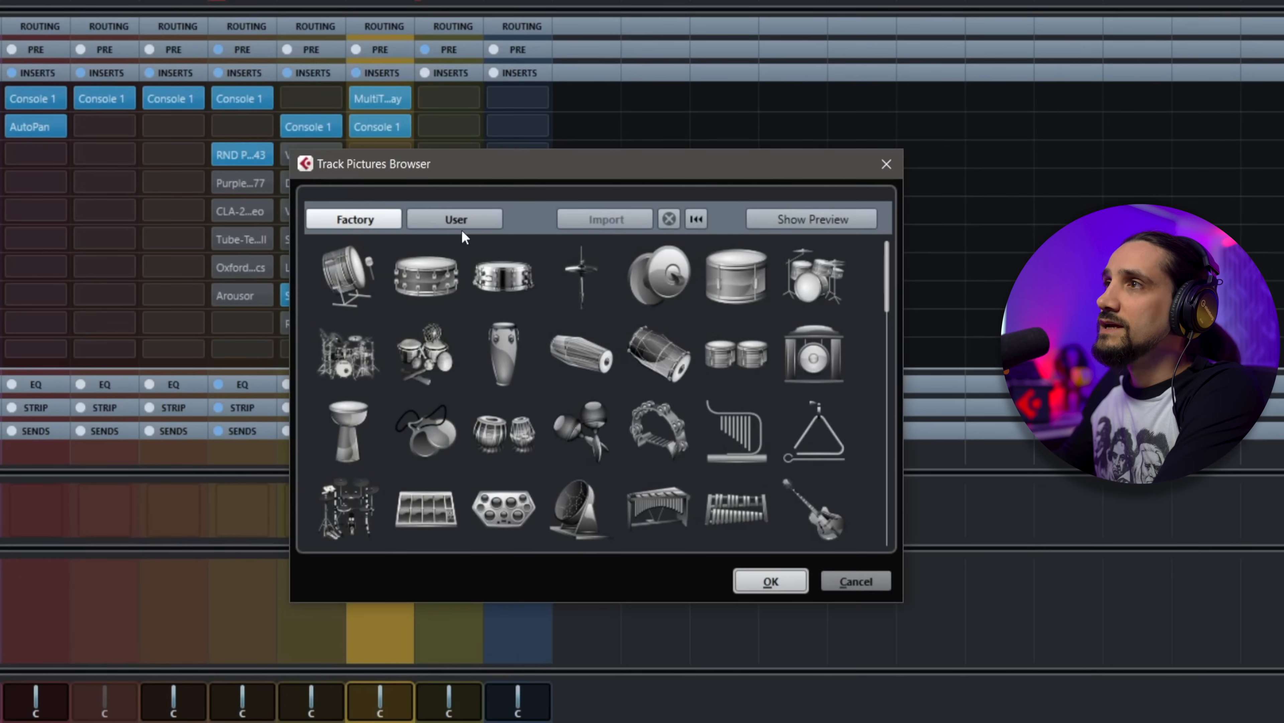
pyautogui.click(462, 225)
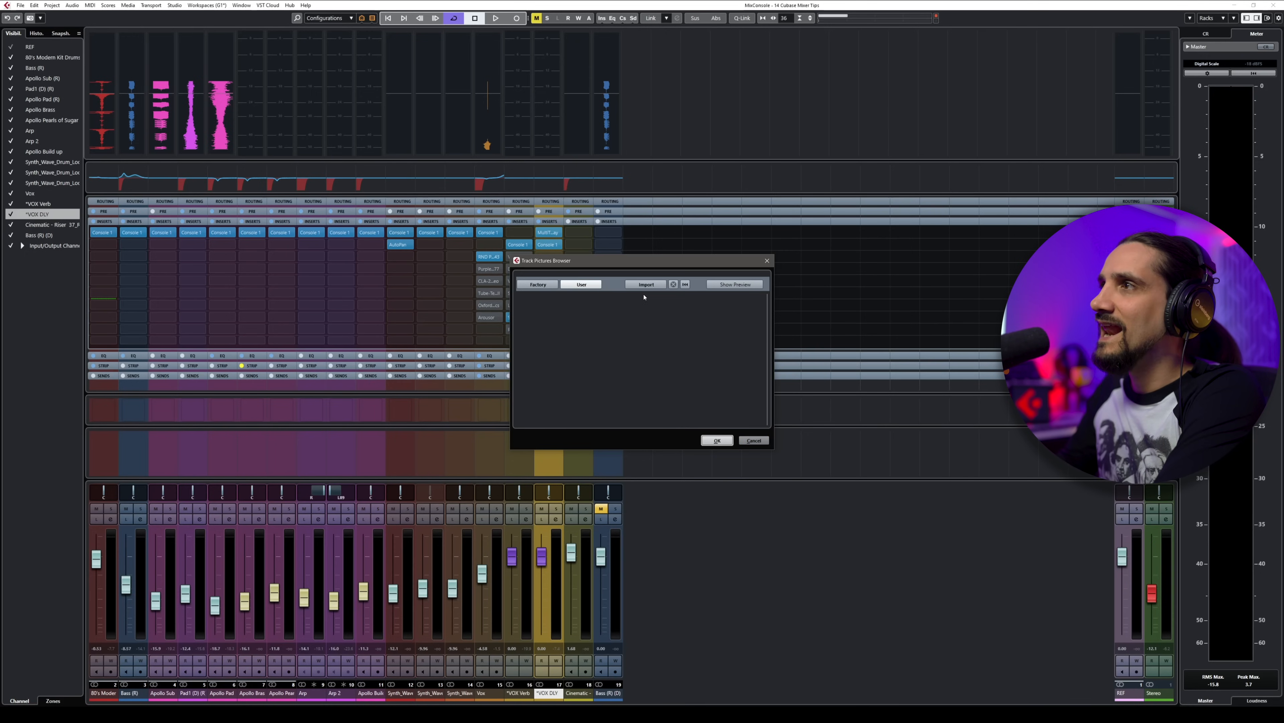
pyautogui.click(548, 286)
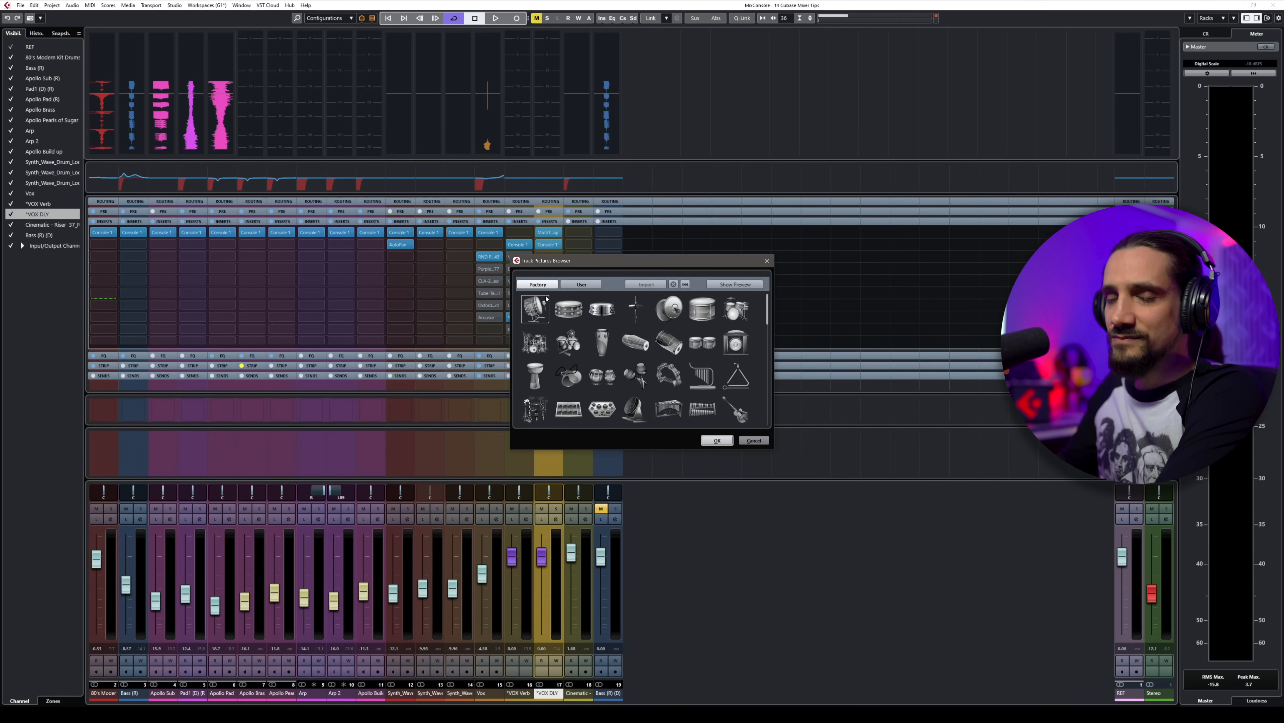
pyautogui.click(769, 262)
# Step: Show the Channel Latency section in the mixer and check the latency overview of the *VOX Verb channel
pyautogui.click(1267, 18)
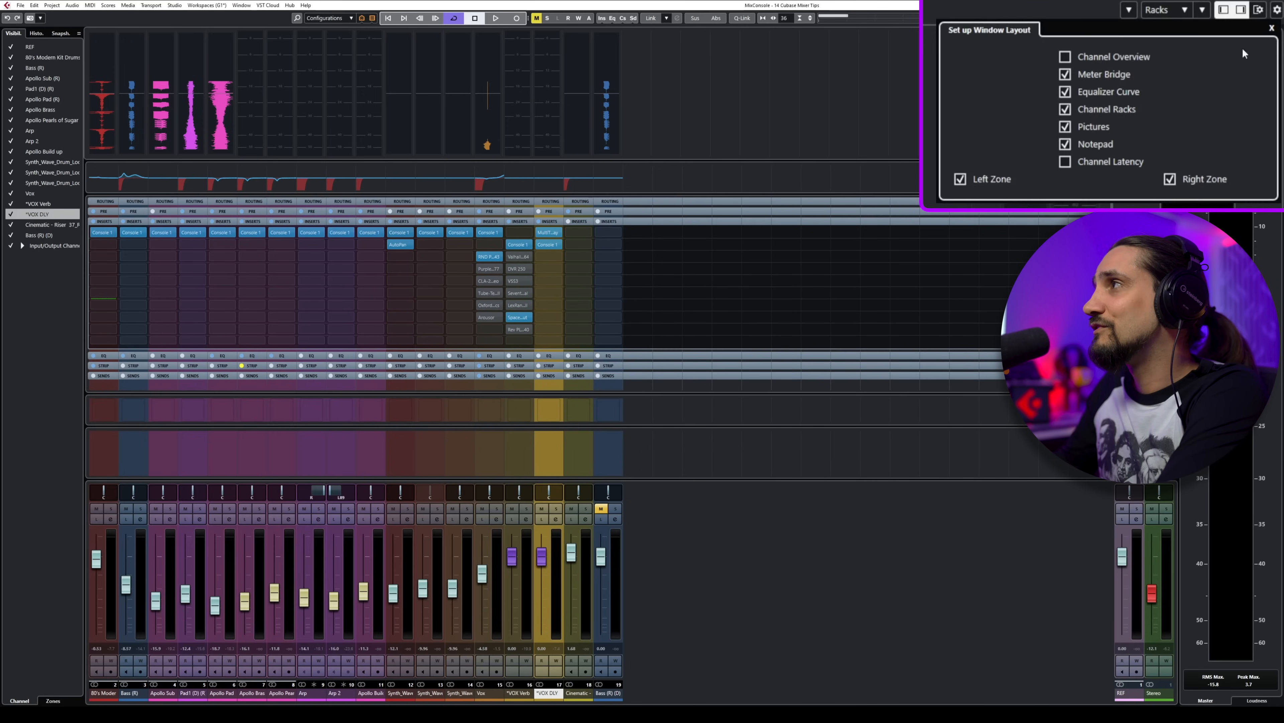
pyautogui.click(1071, 164)
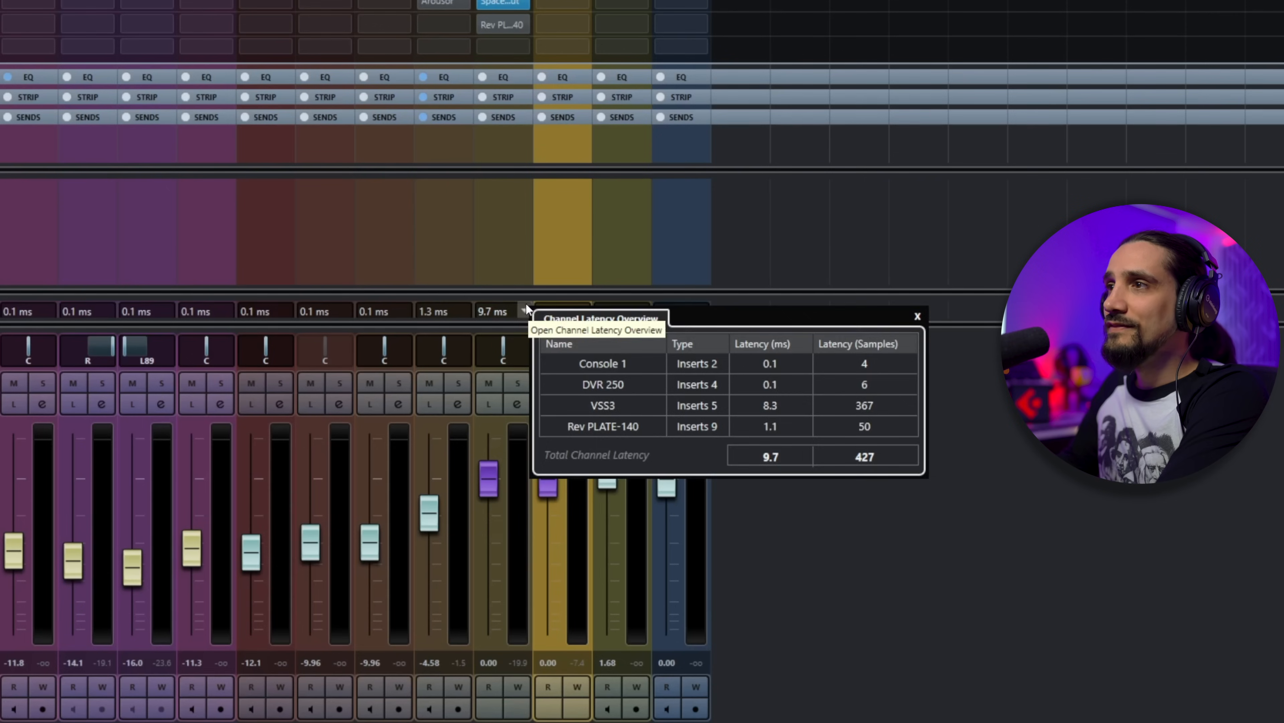
pyautogui.click(525, 310)
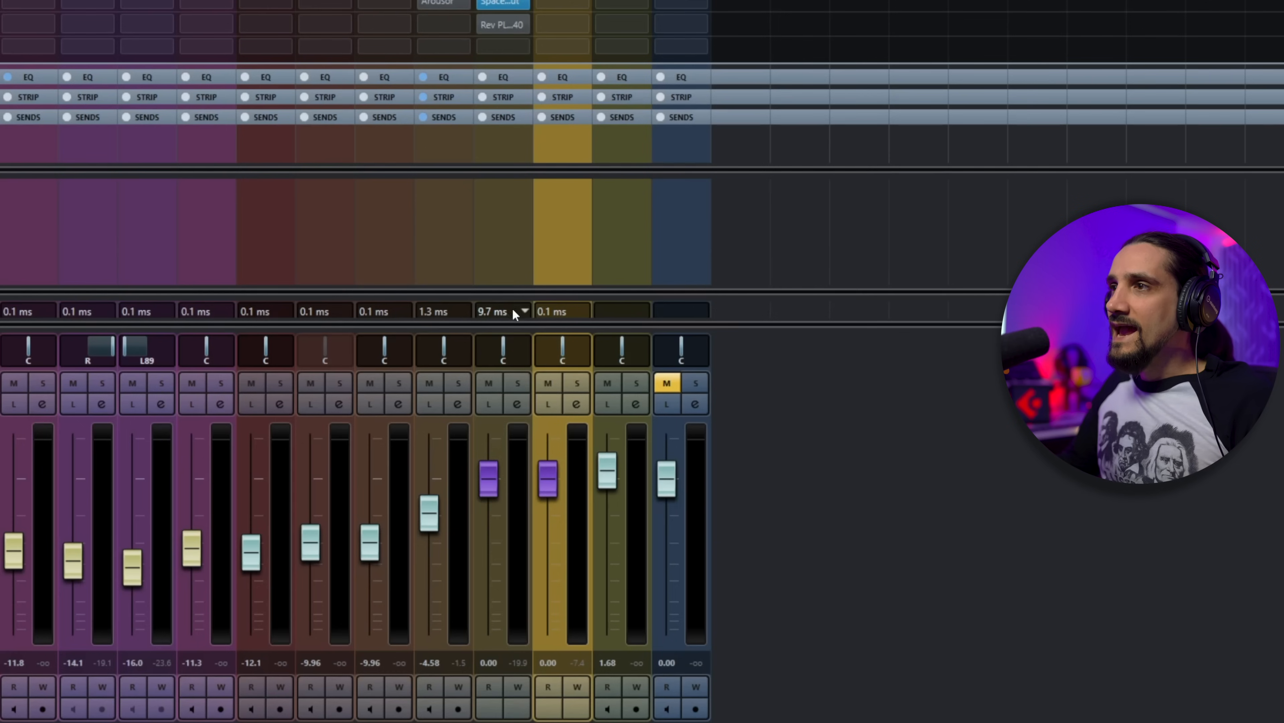
pyautogui.click(523, 311)
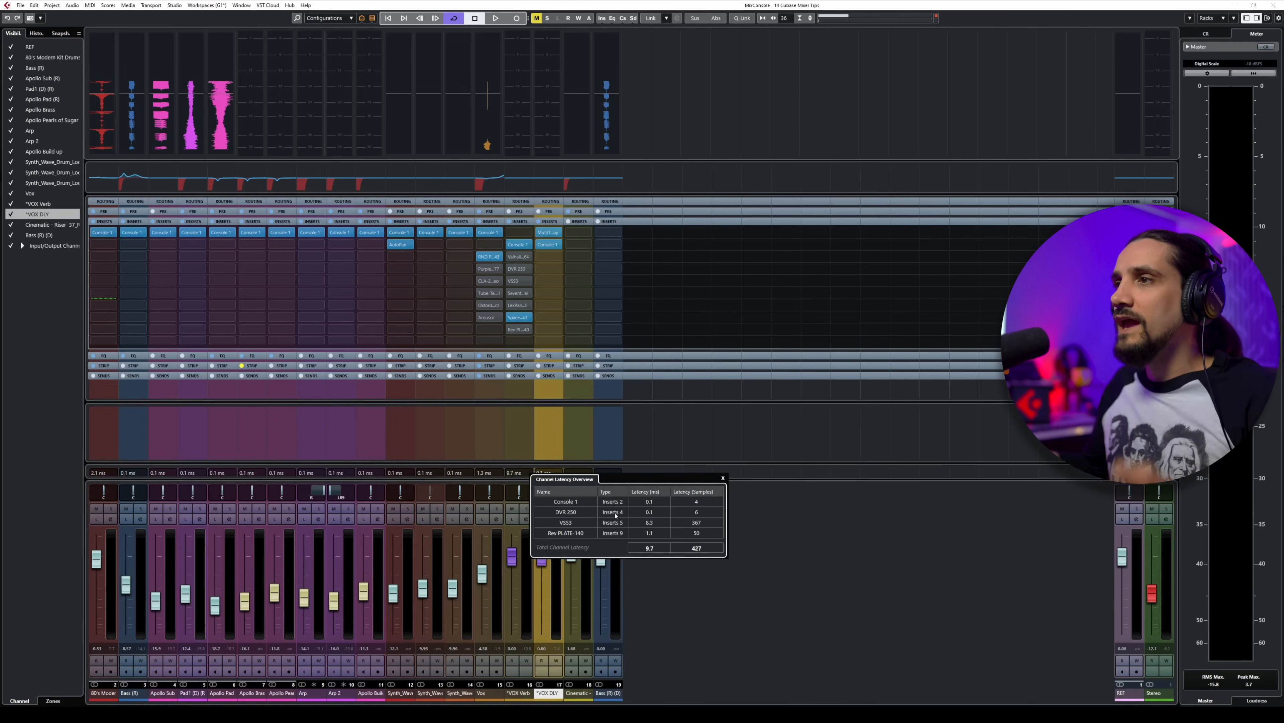
pyautogui.click(754, 507)
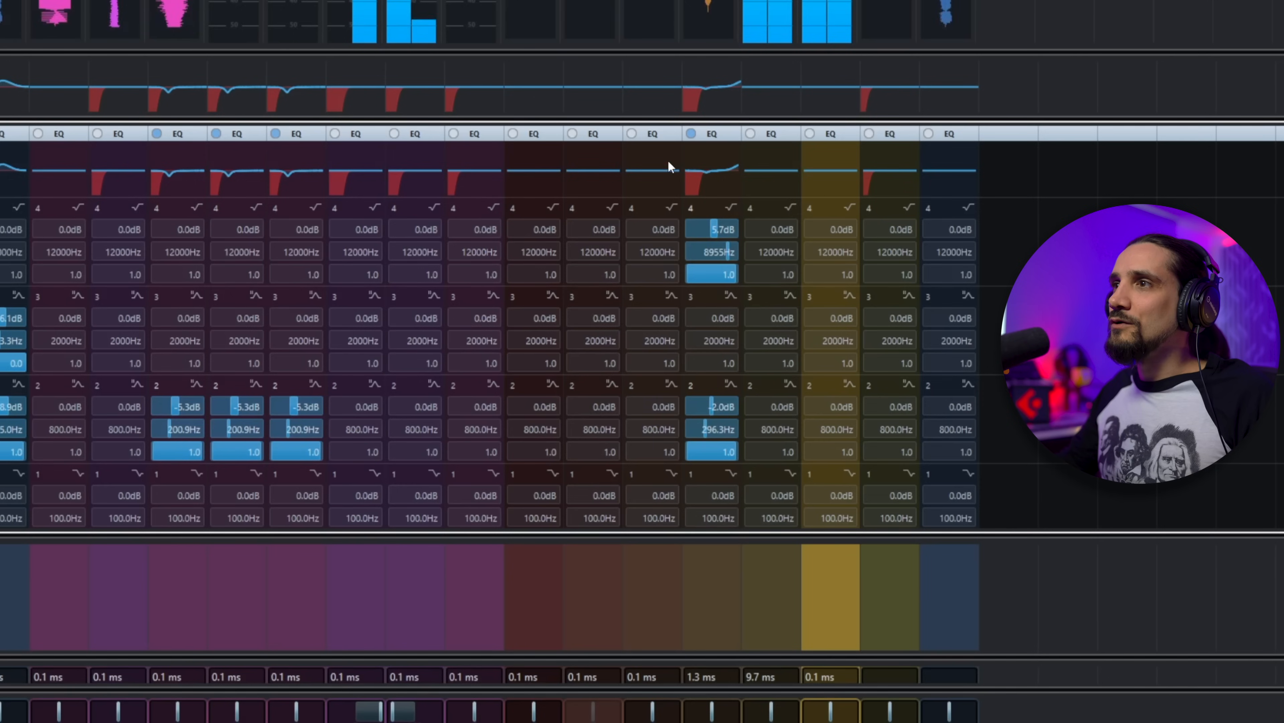
# Step: In the Vox channel's EQ curve, move band 2 to about 350 Hz and -5.3 dB, and shift band 4 to a lower frequency
pyautogui.click(708, 184)
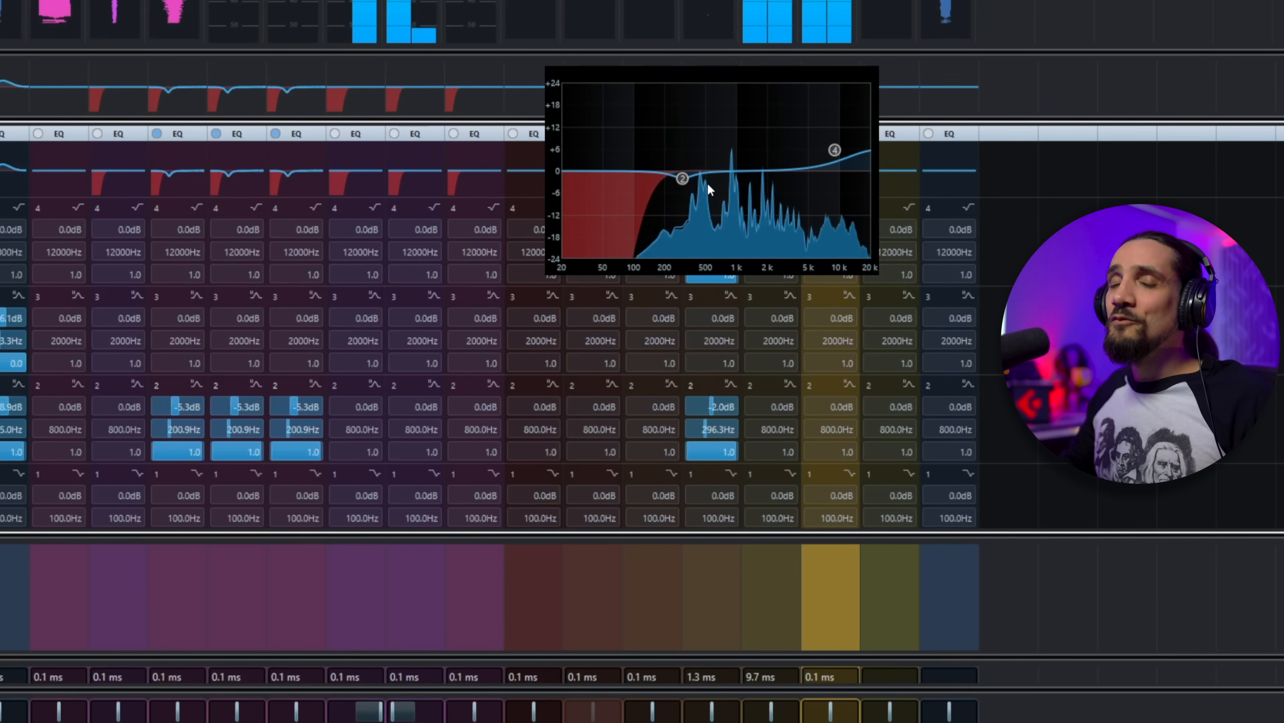
pyautogui.moveTo(690, 184)
pyautogui.moveTo(683, 181); pyautogui.dragTo(690, 188)
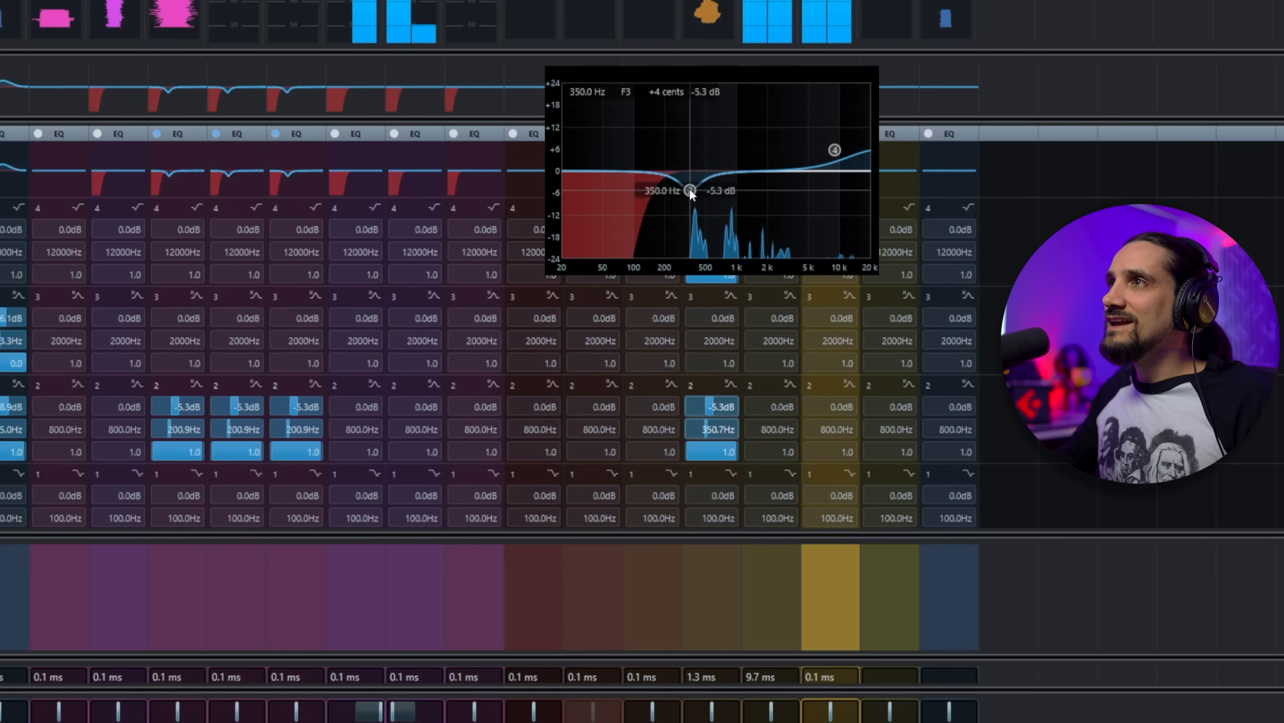
pyautogui.moveTo(834, 150)
pyautogui.mouseDown()
pyautogui.moveTo(816, 100)
pyautogui.moveTo(820, 148)
pyautogui.mouseUp()
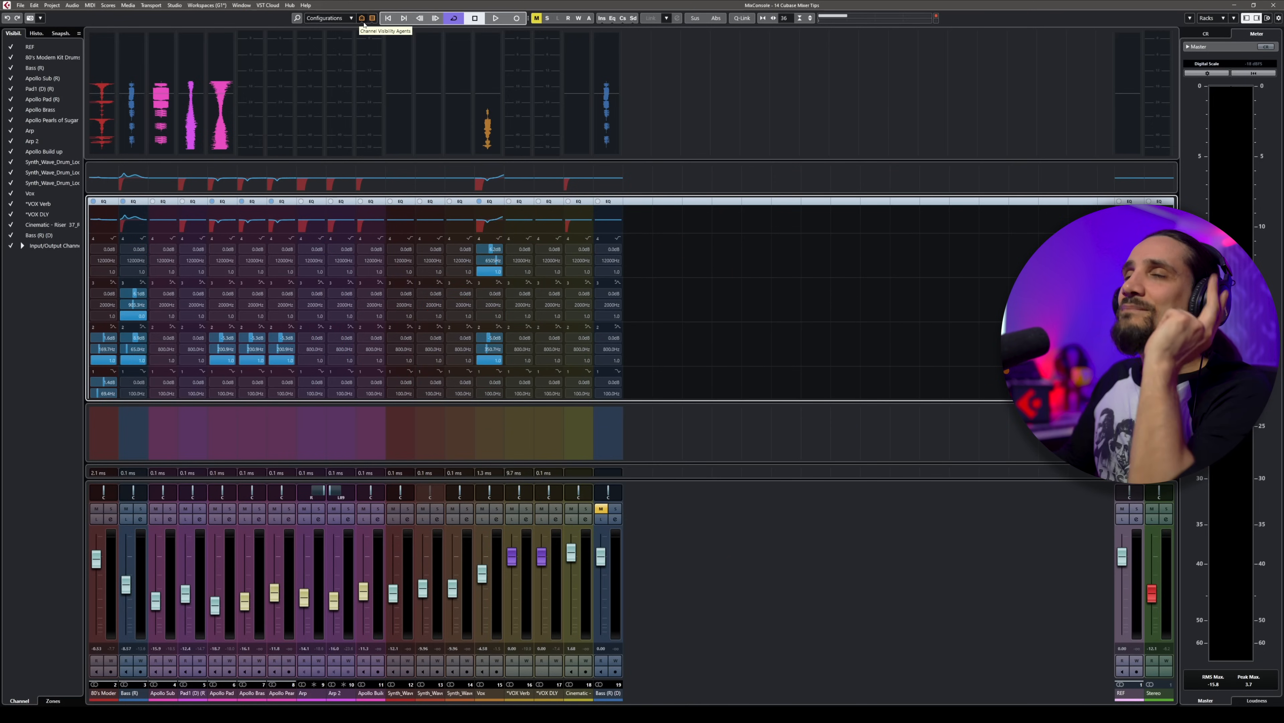
# Step: Filter the channel types by showing and hiding the input channels, and hiding and restoring the instrument channels
pyautogui.click(373, 18)
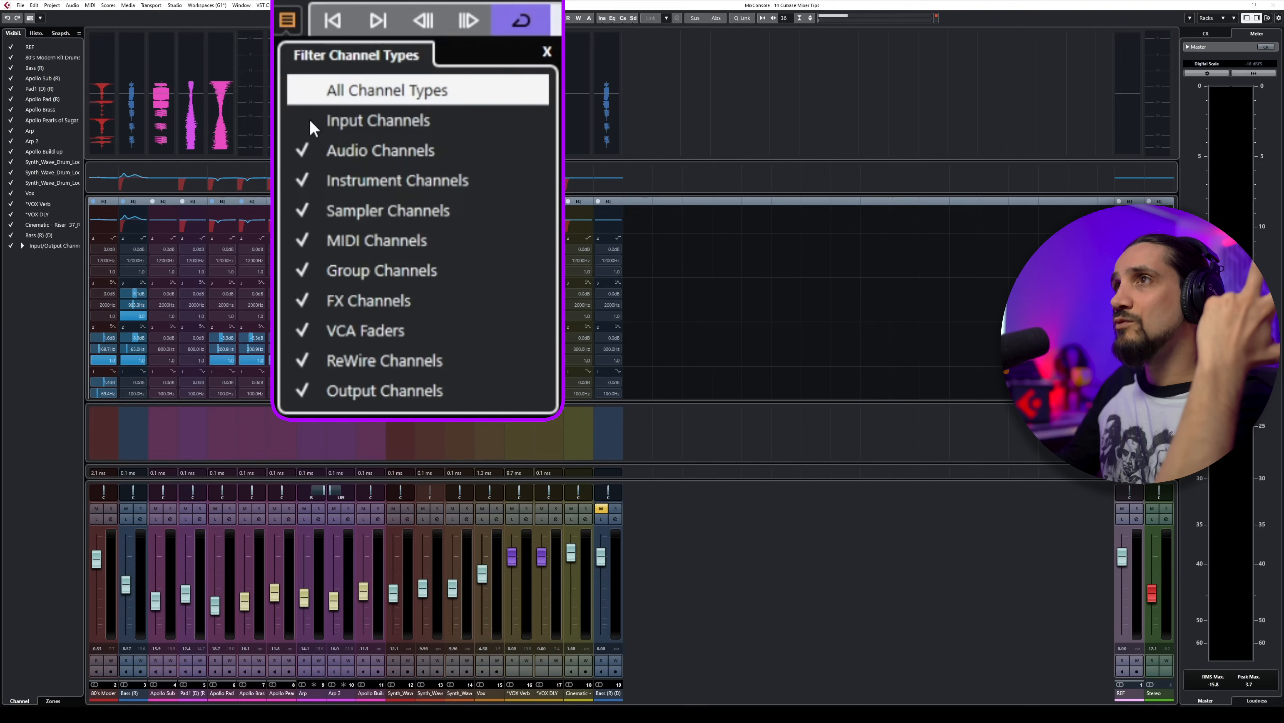
pyautogui.click(313, 124)
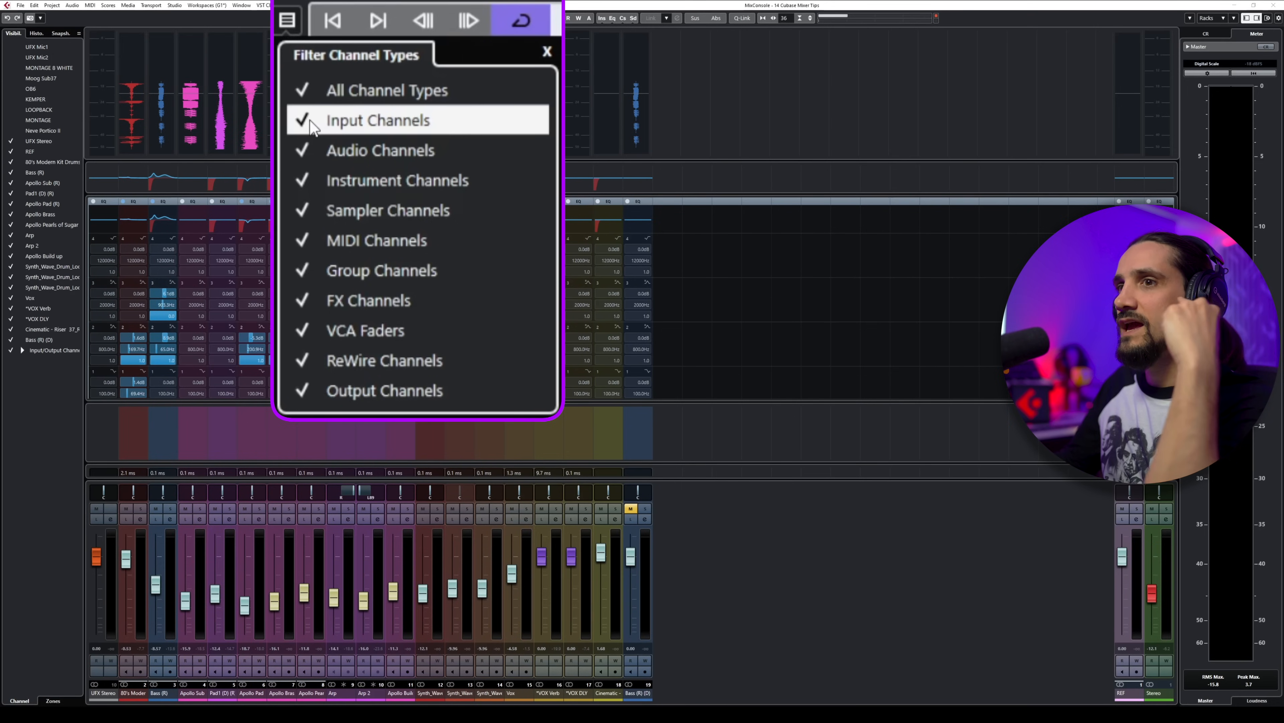
pyautogui.click(312, 124)
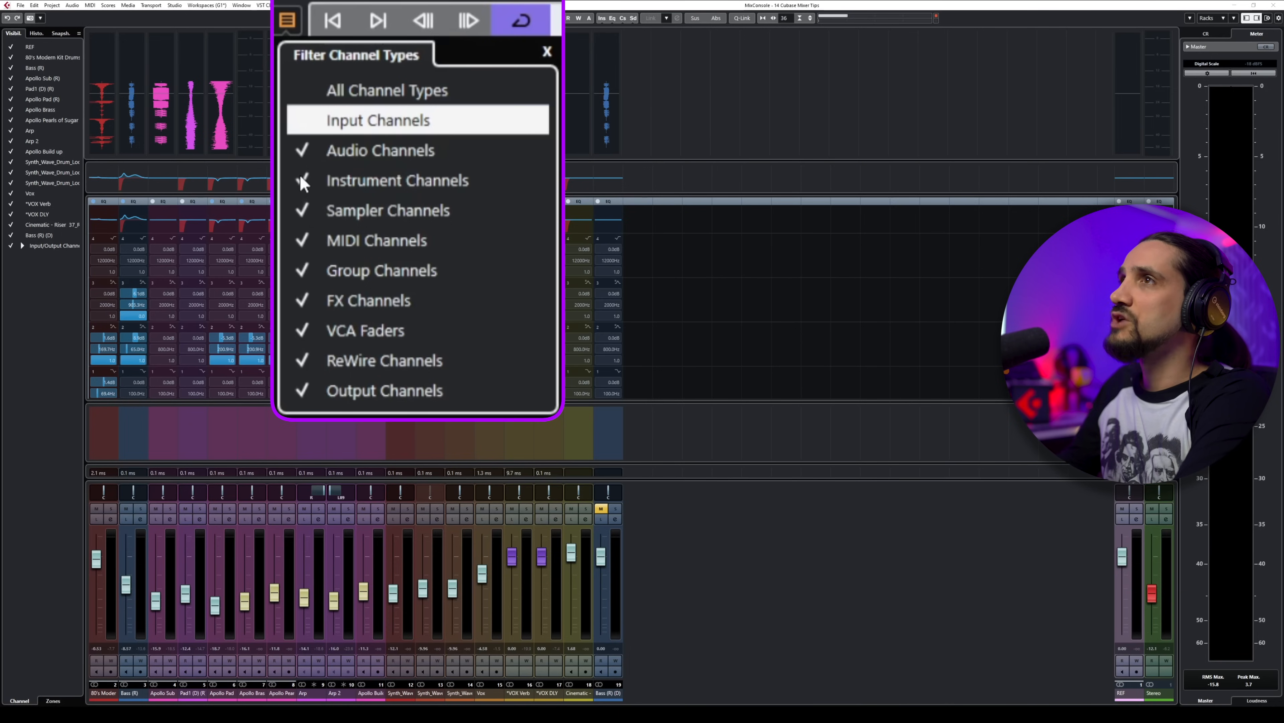
pyautogui.click(302, 183)
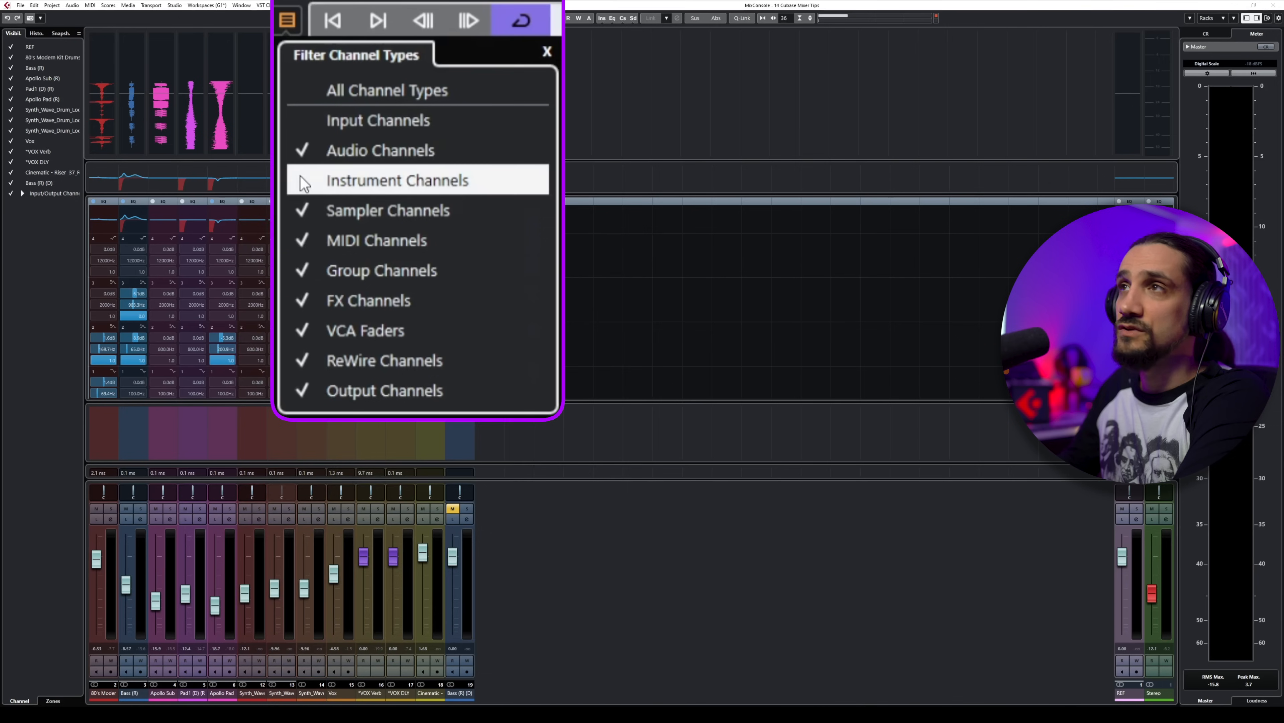
pyautogui.click(300, 177)
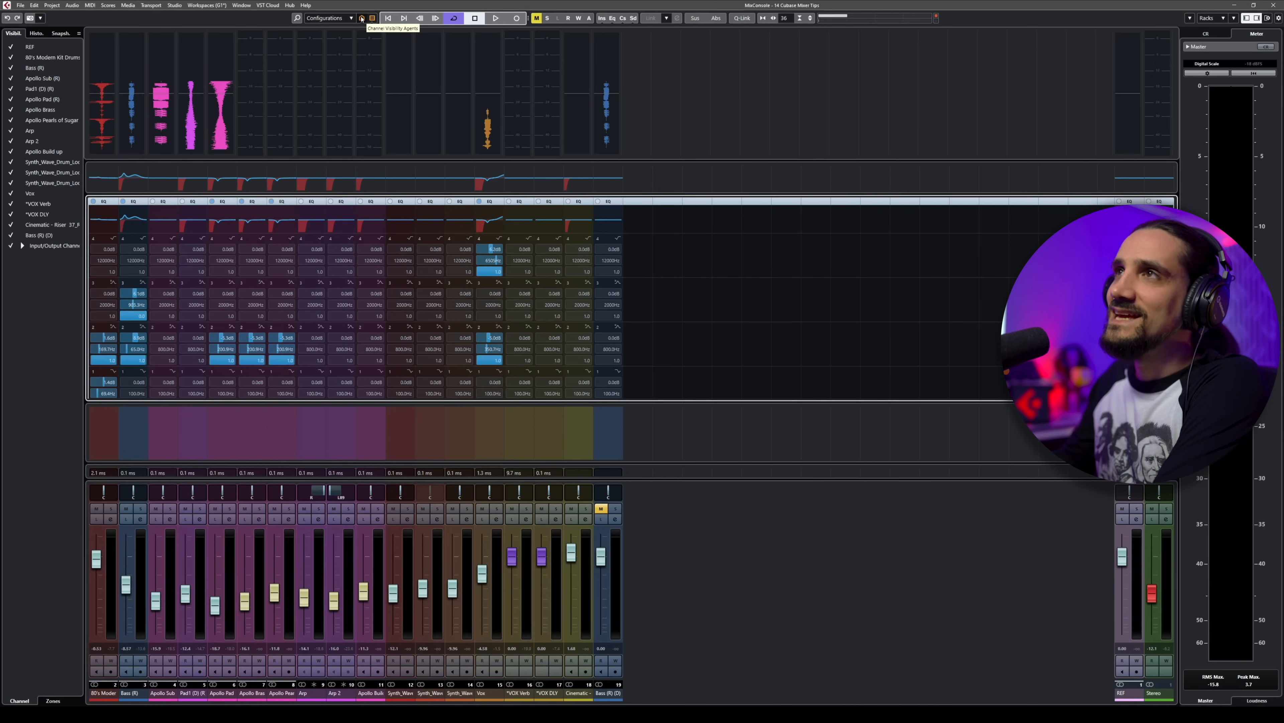
# Step: Select the channels from Apollo Sub to Apollo Build up and show only the selected channels in the mixer
pyautogui.click(361, 19)
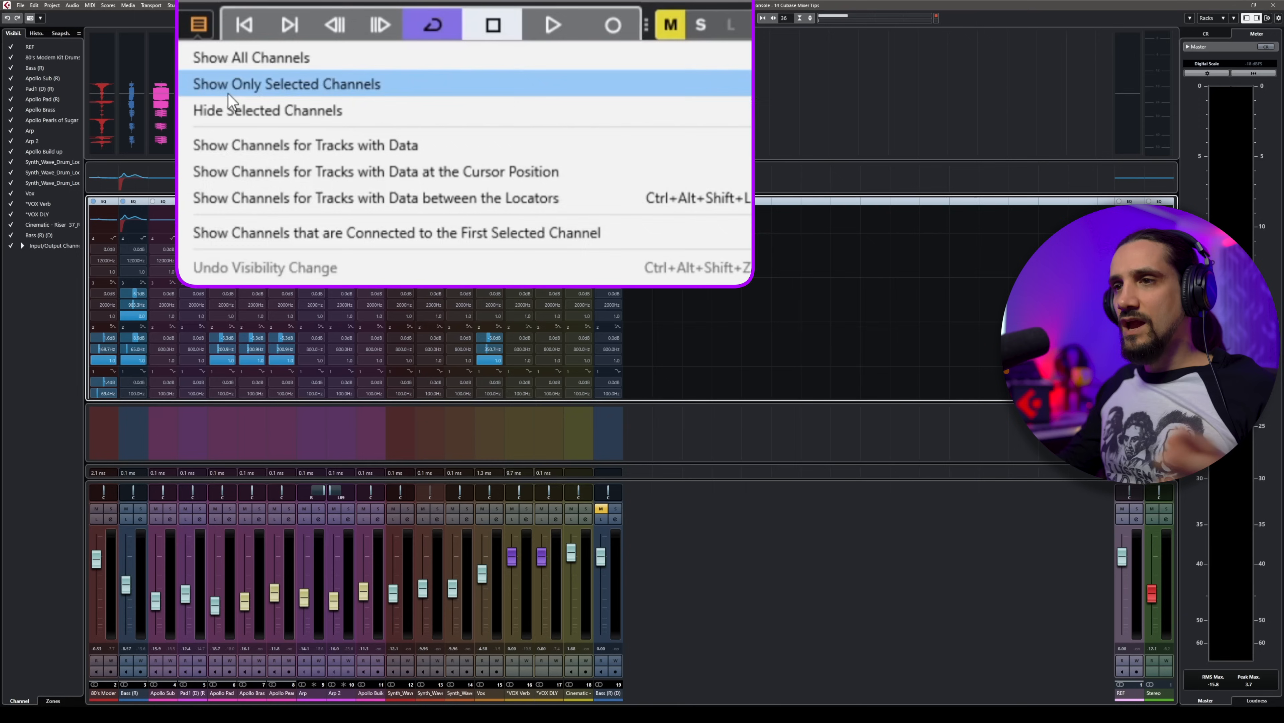
pyautogui.click(172, 696)
pyautogui.click(172, 694)
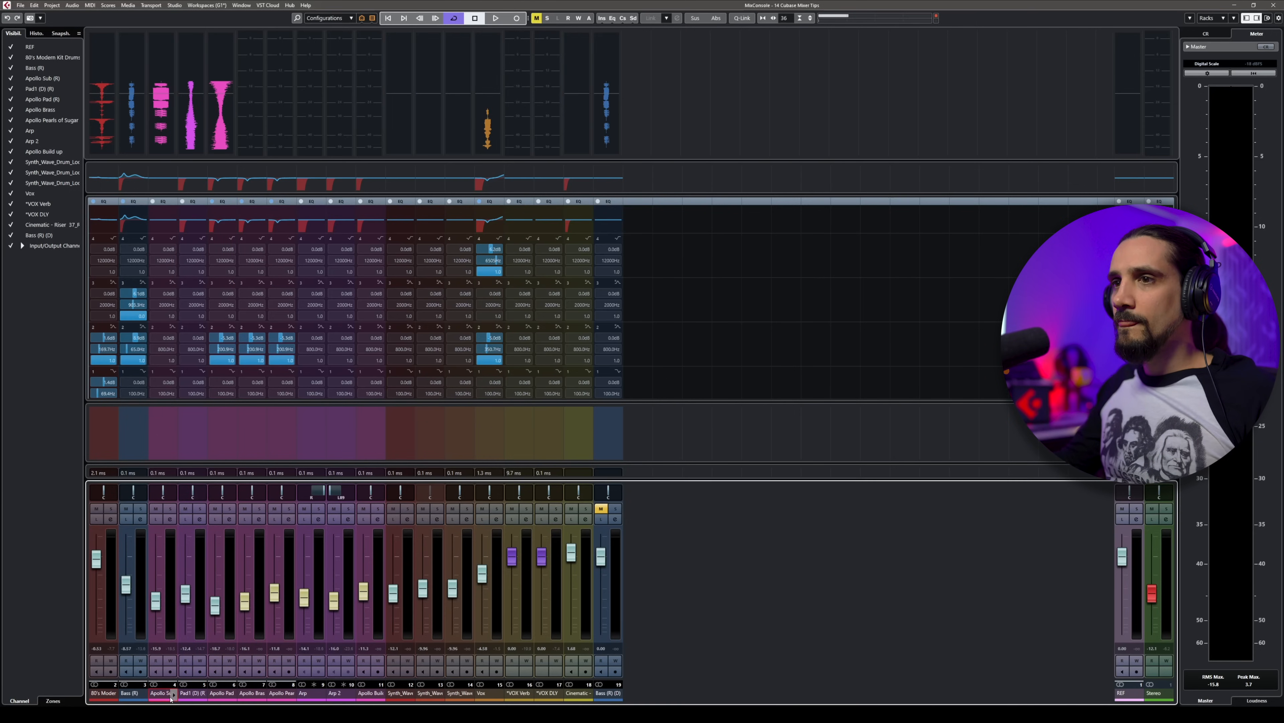
pyautogui.keyDown('shift'); pyautogui.click(374, 695); pyautogui.keyUp('shift')
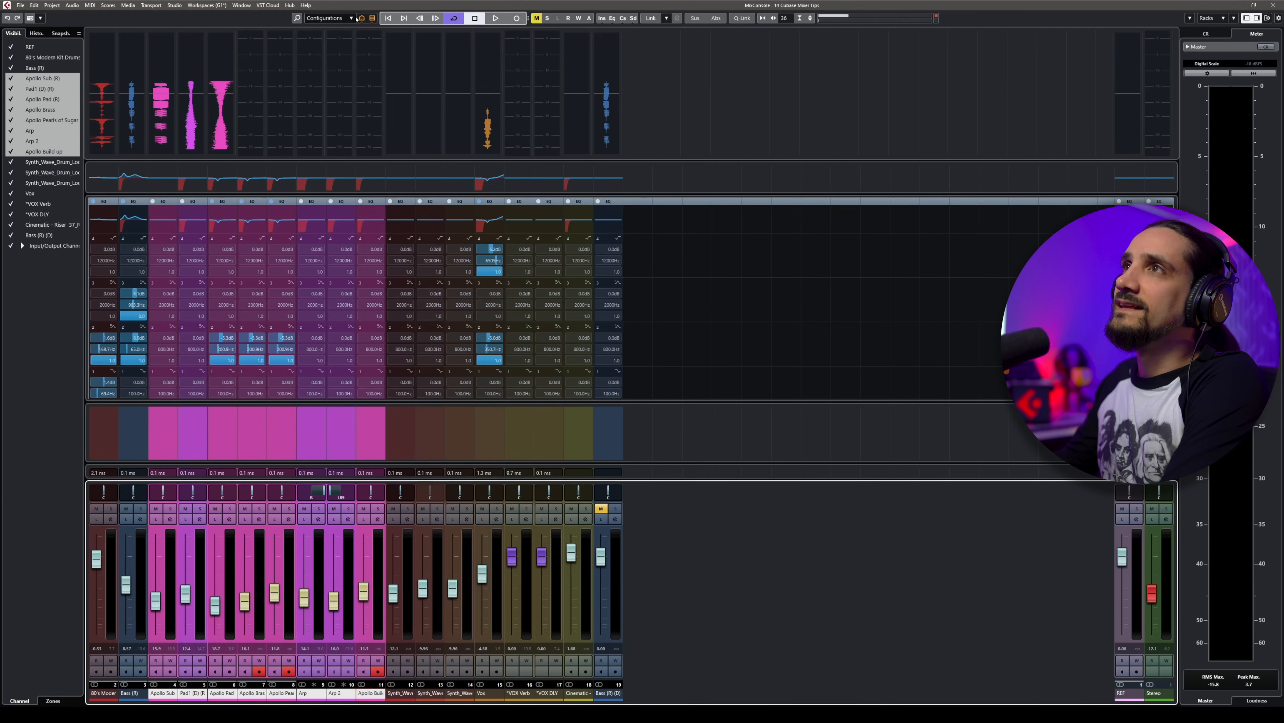
pyautogui.click(361, 18)
pyautogui.click(371, 40)
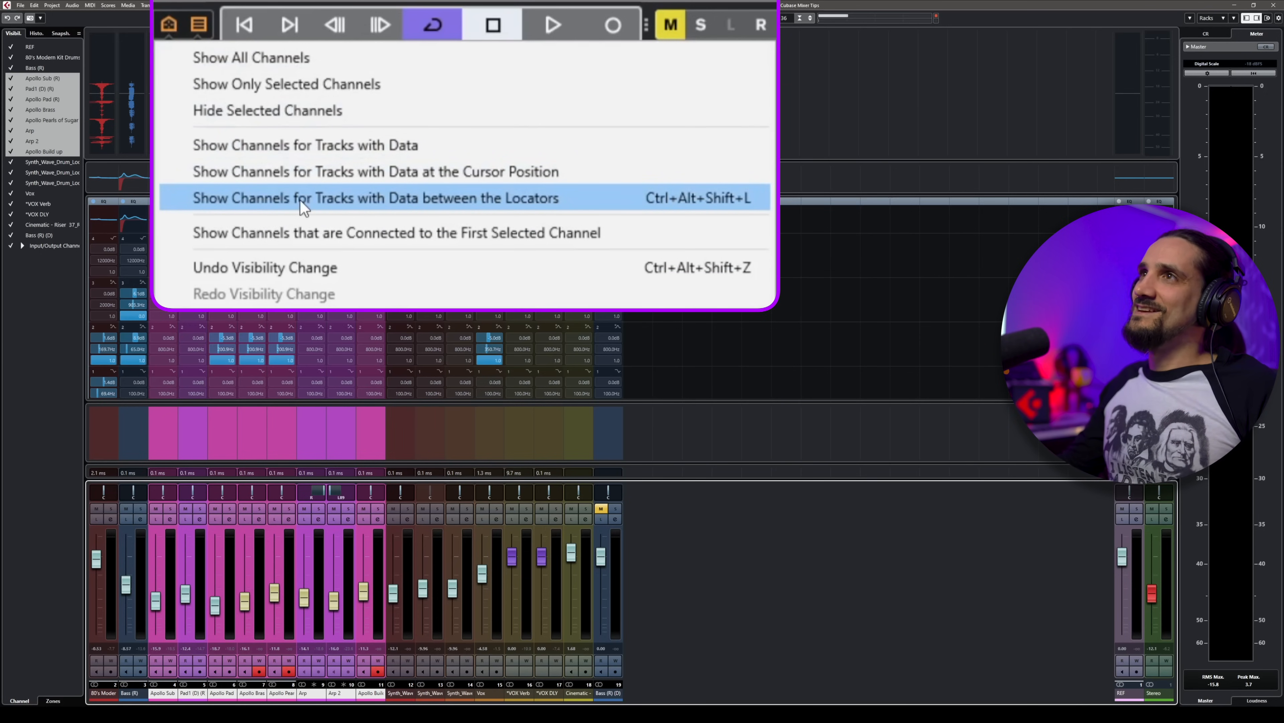
# Step: Show only the channels for tracks with data, and restrict the mixer to tracks with data at the cursor position
pyautogui.click(303, 156)
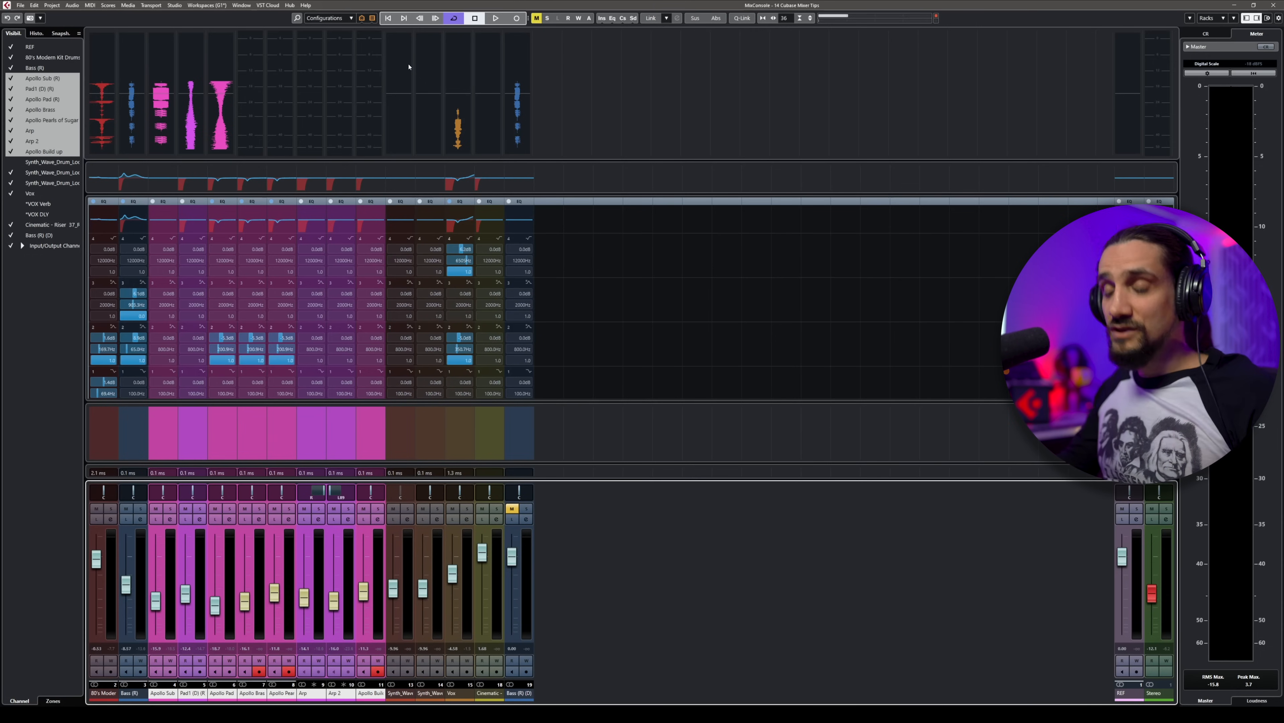
pyautogui.click(362, 19)
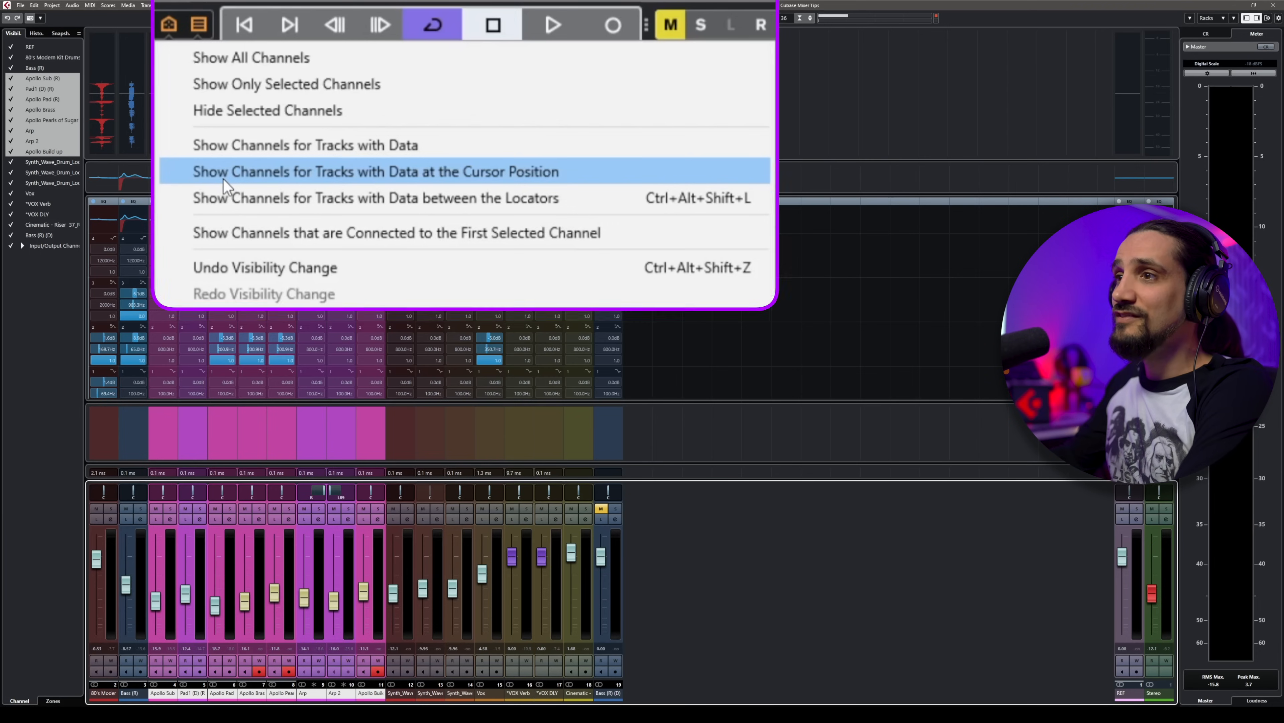
pyautogui.click(223, 178)
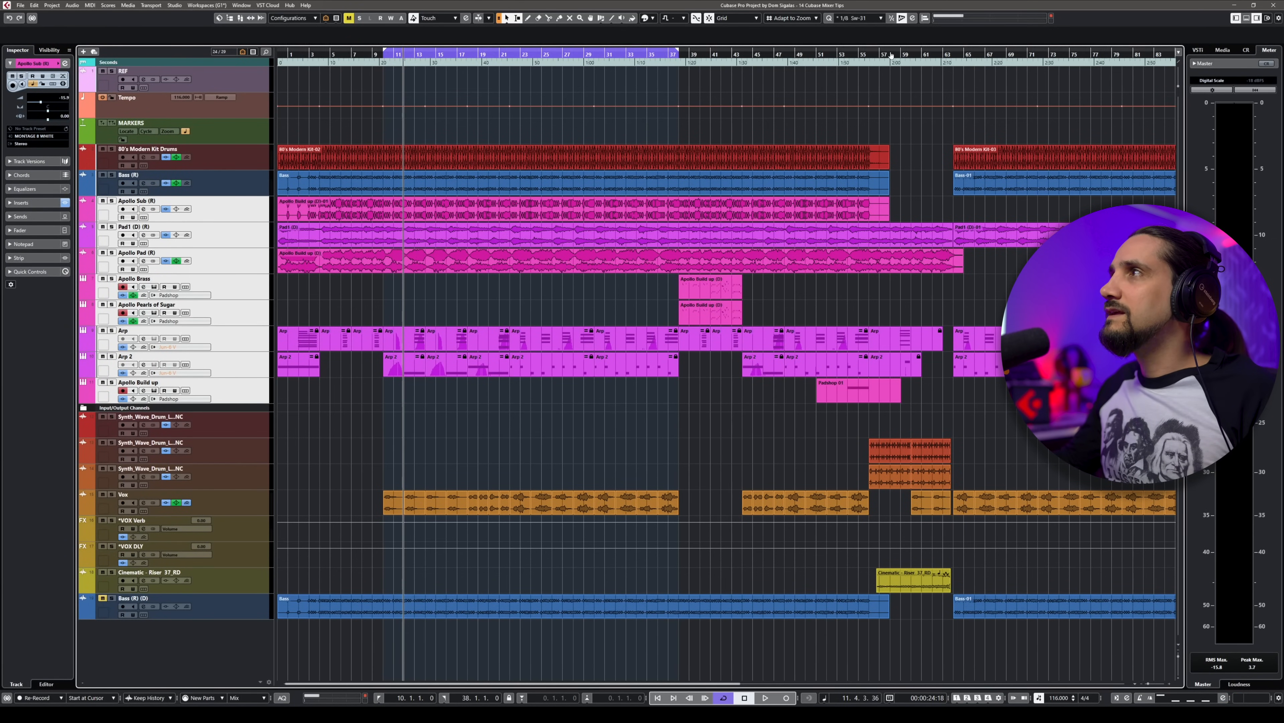
# Step: Set the project locators to span bars 58 to 64 and show only the mixer channels for tracks with data between the locators
pyautogui.moveTo(891, 54); pyautogui.dragTo(948, 57)
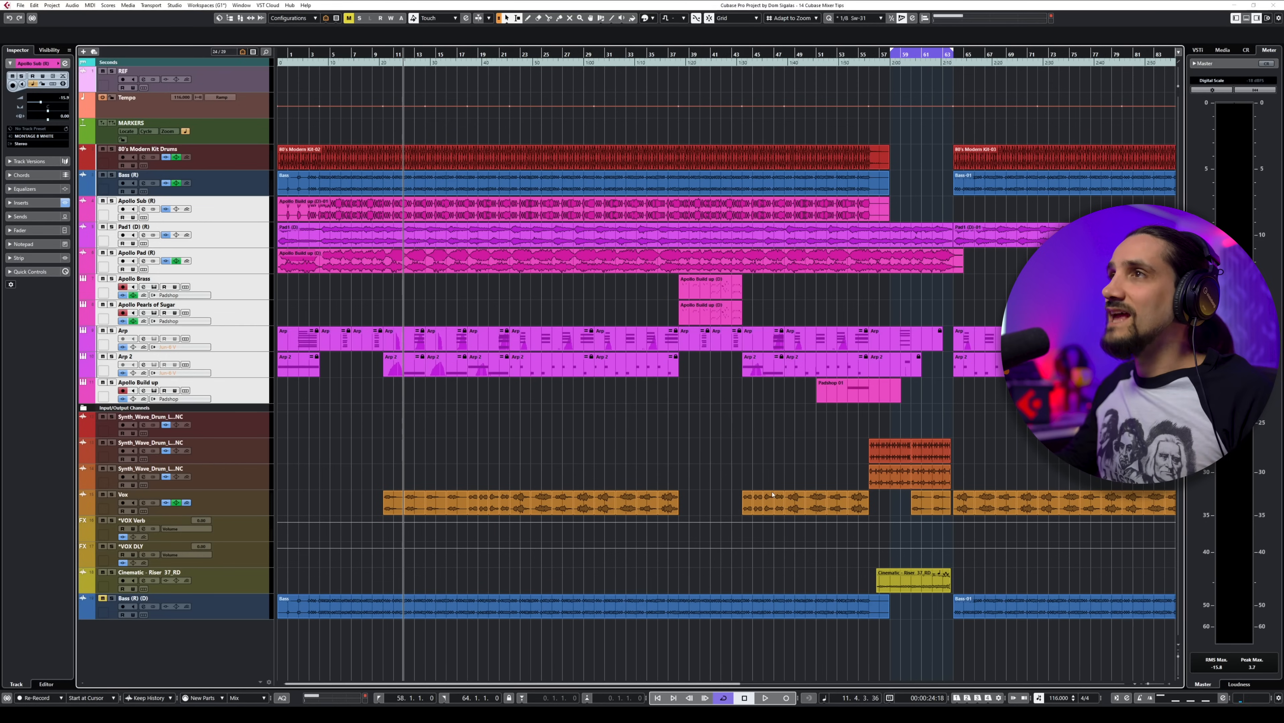
pyautogui.press('F3')
pyautogui.click(362, 18)
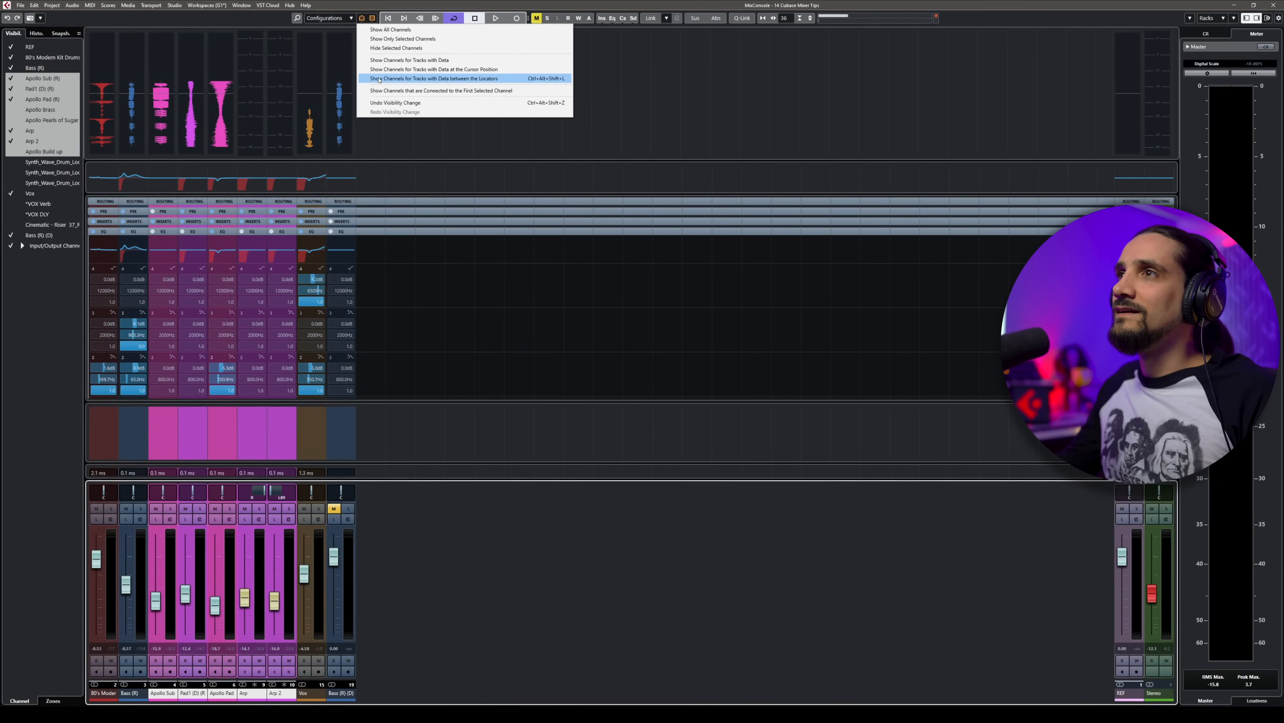
pyautogui.click(379, 78)
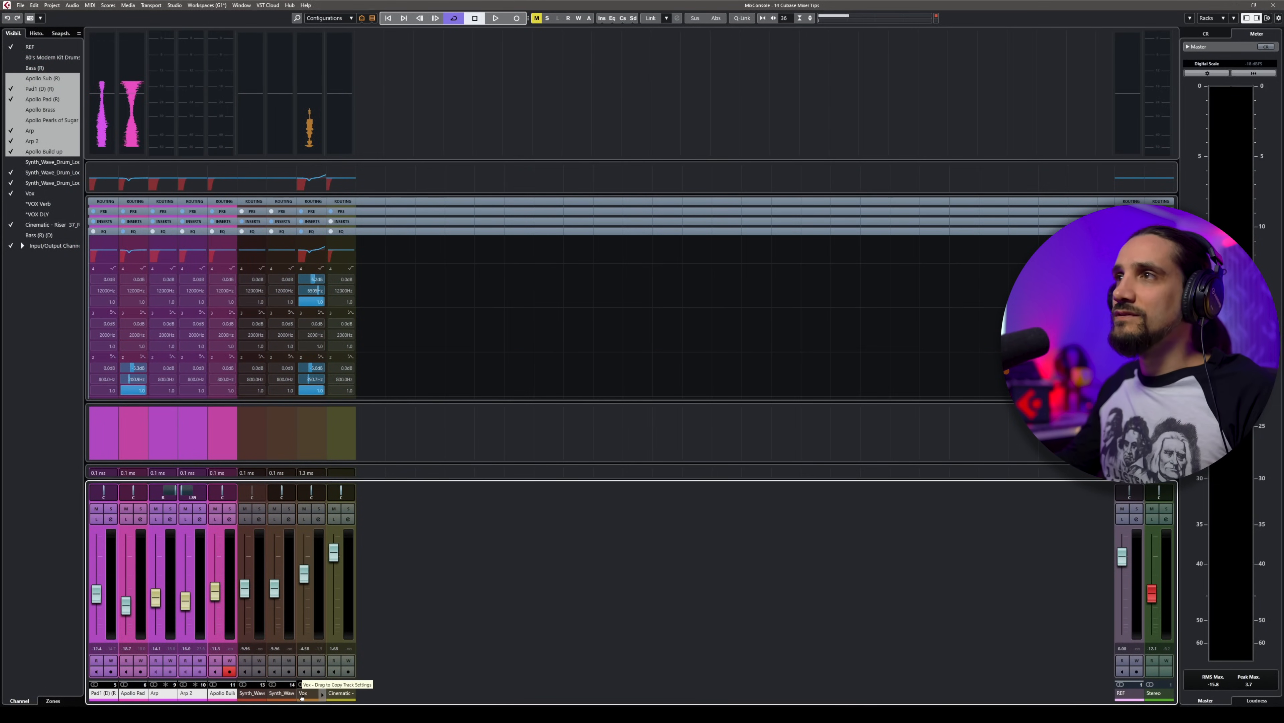
pyautogui.press('F3')
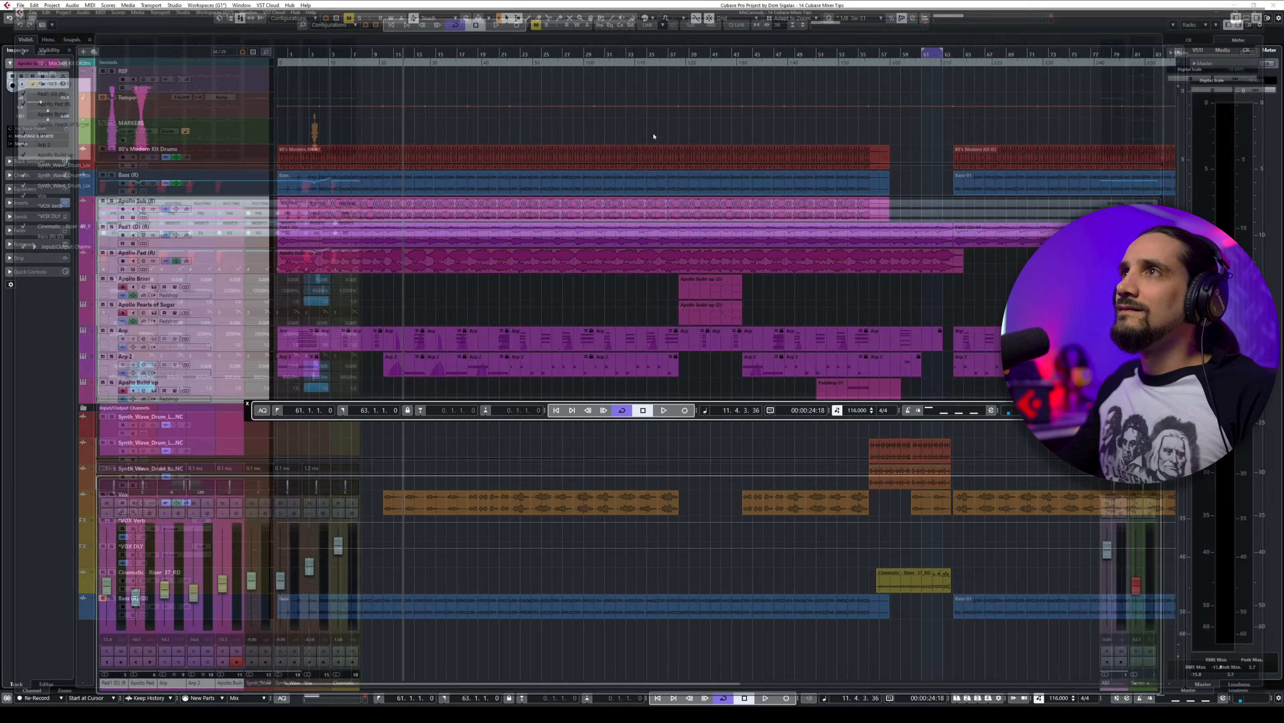
pyautogui.click(362, 18)
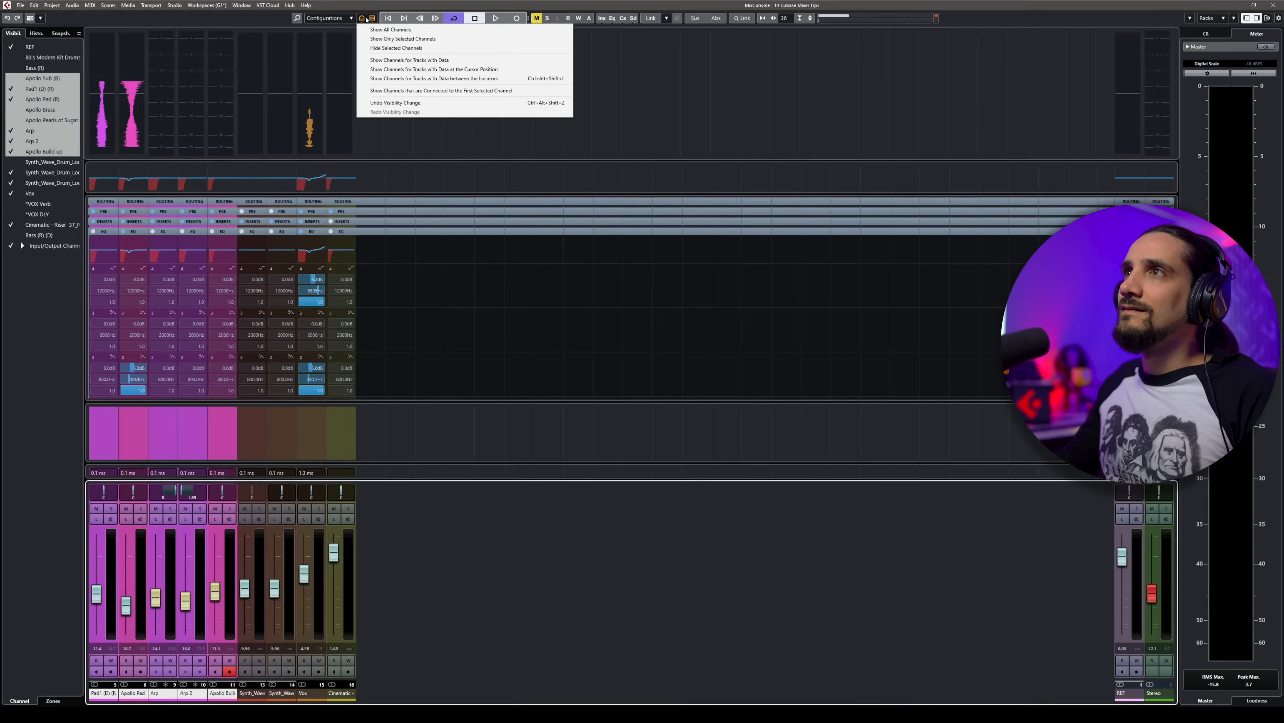
pyautogui.click(379, 79)
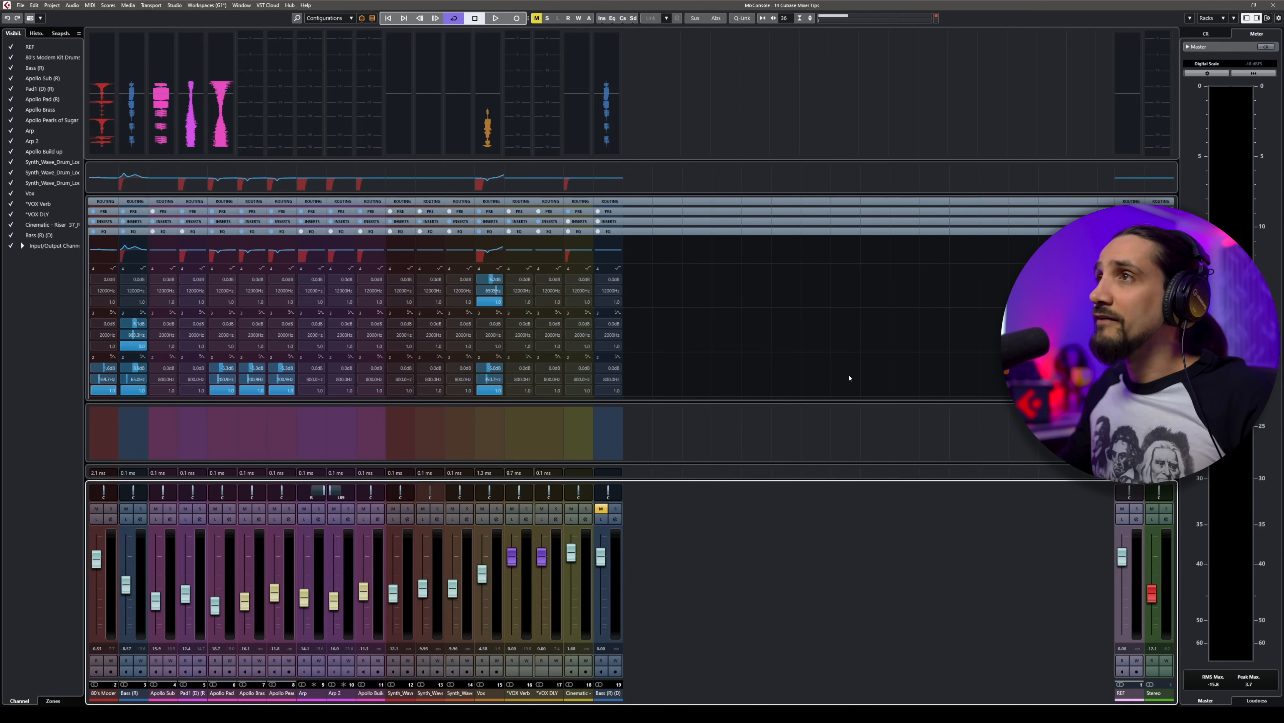
# Step: Search the mixer channels for "drums" and select the 80's Modern Kit Drums channel
pyautogui.hotkey('ctrl', 'f')
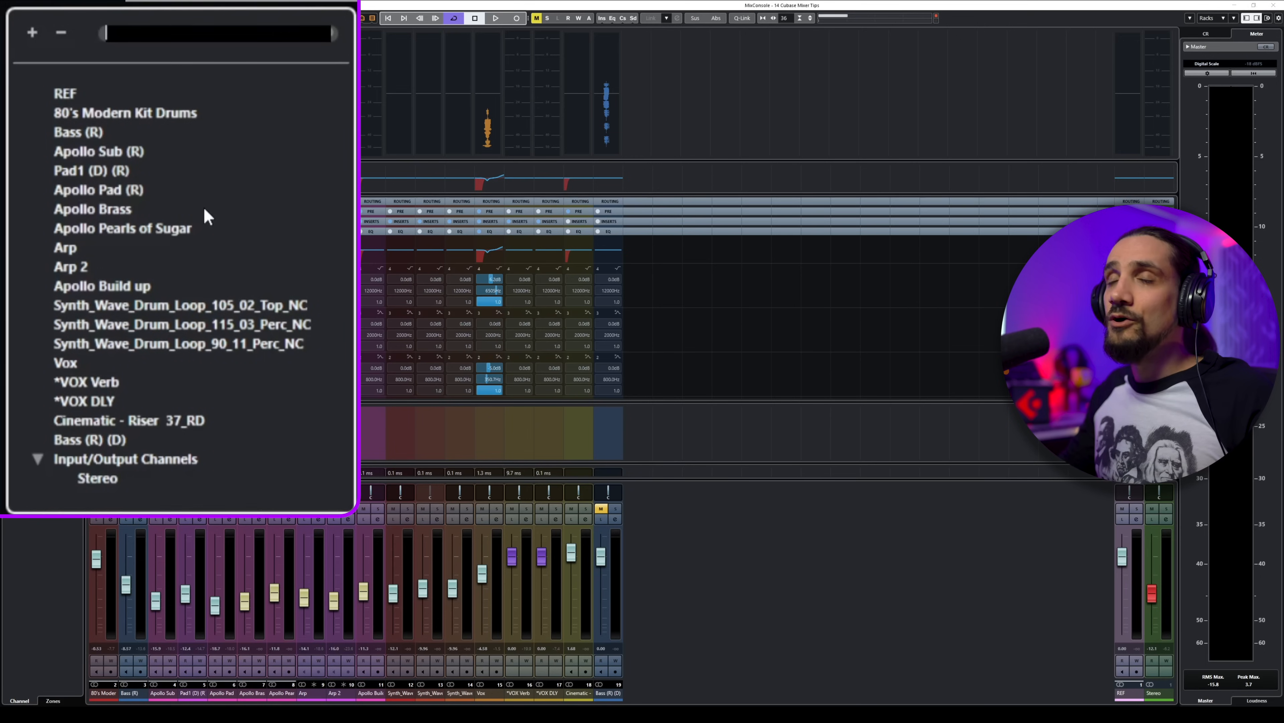
pyautogui.write('drums')
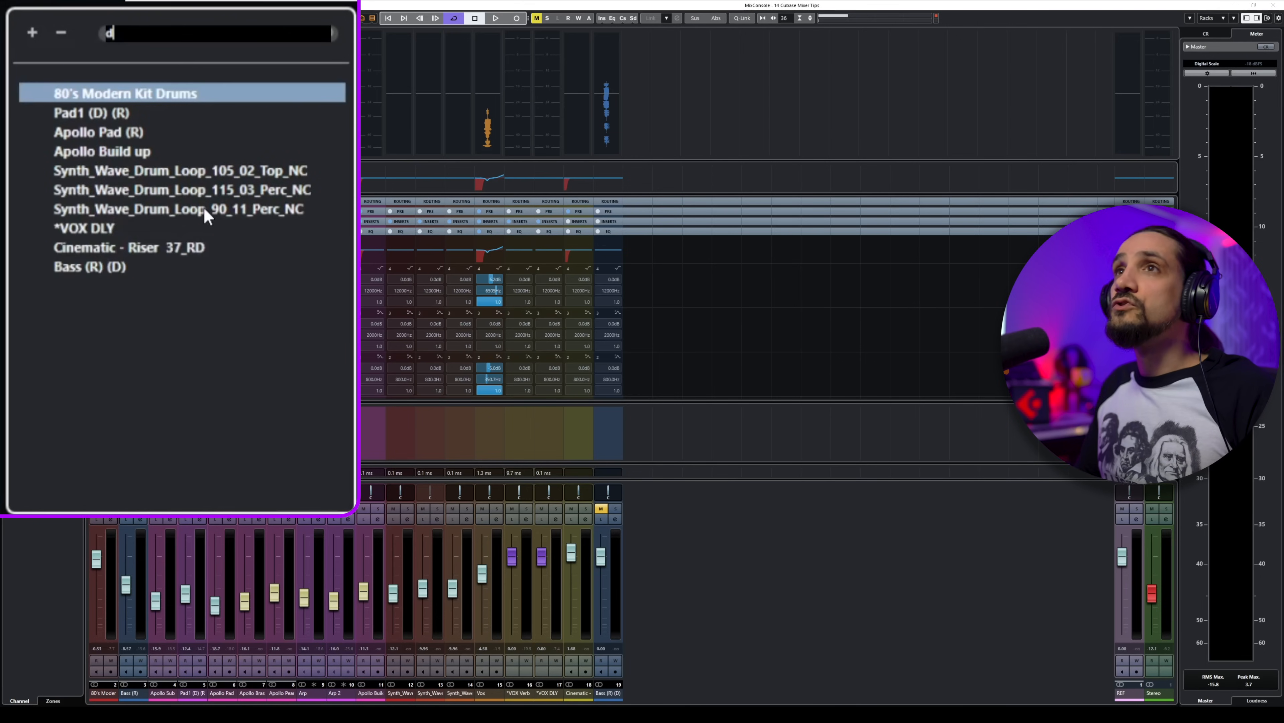
pyautogui.click(84, 91)
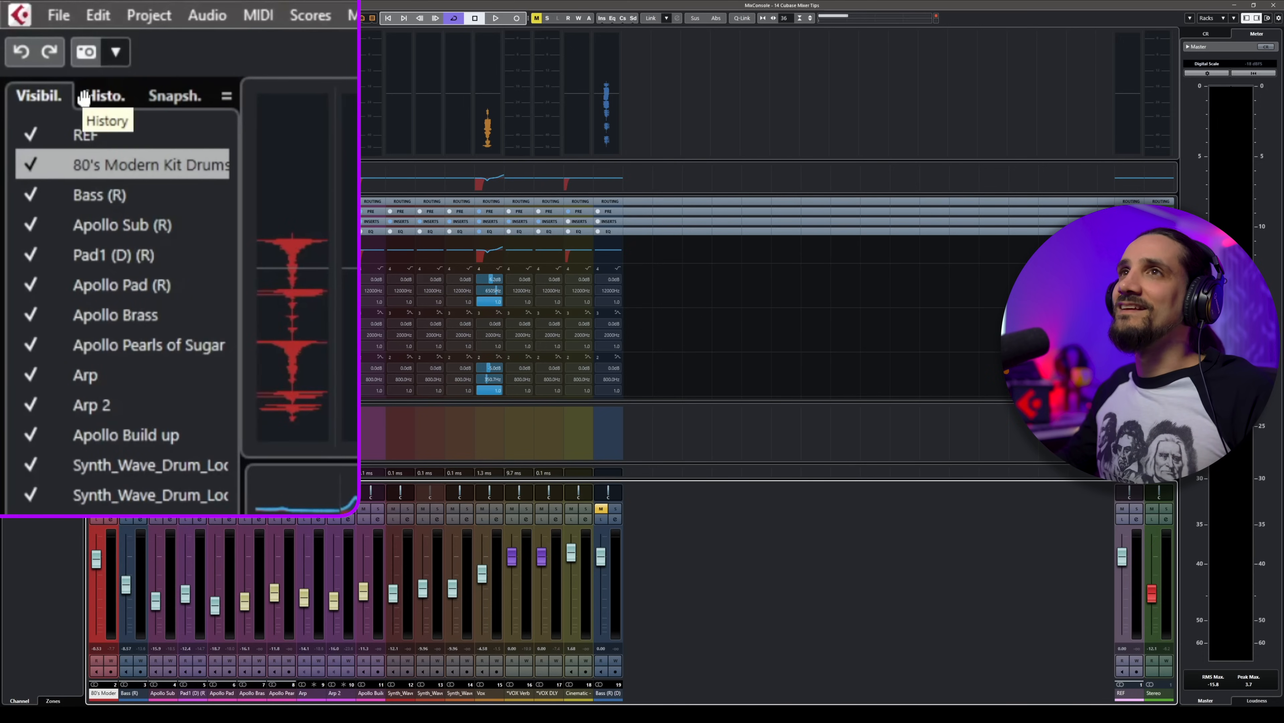
# Step: Search the mixer channels for "vox" and select the Vox channel
pyautogui.hotkey('ctrl', 'f')
pyautogui.write('vox')
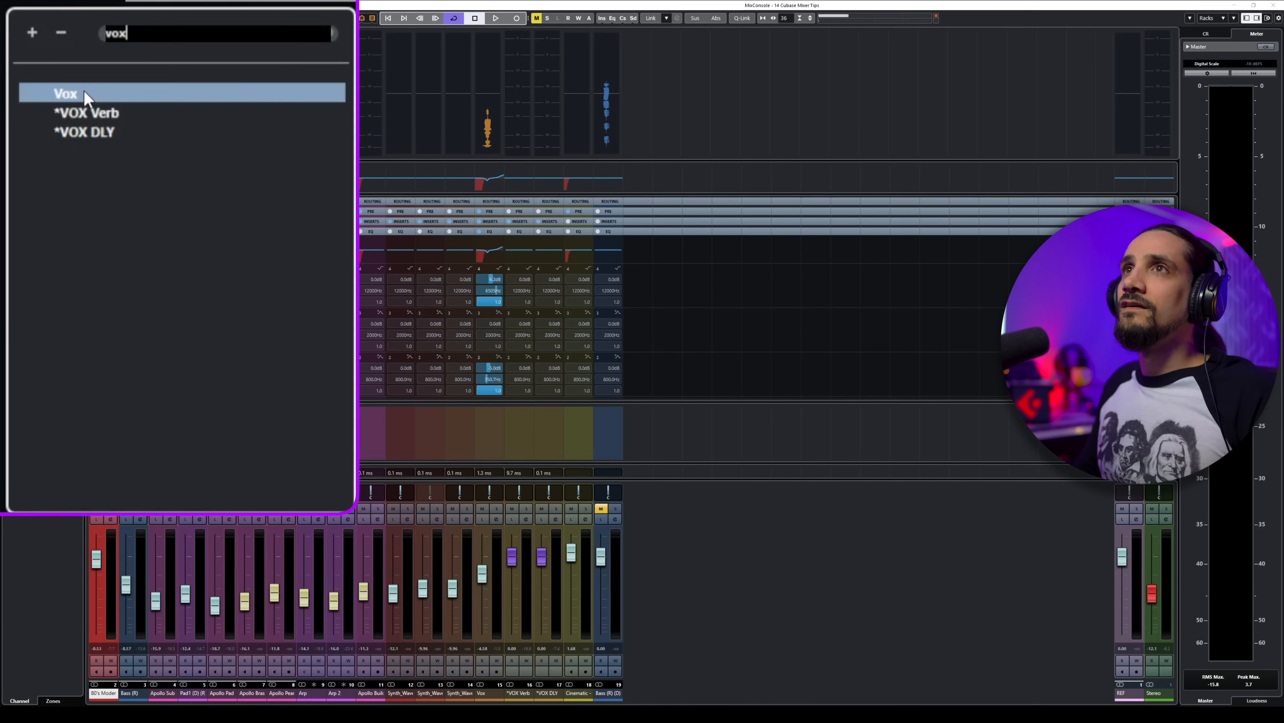
pyautogui.click(84, 90)
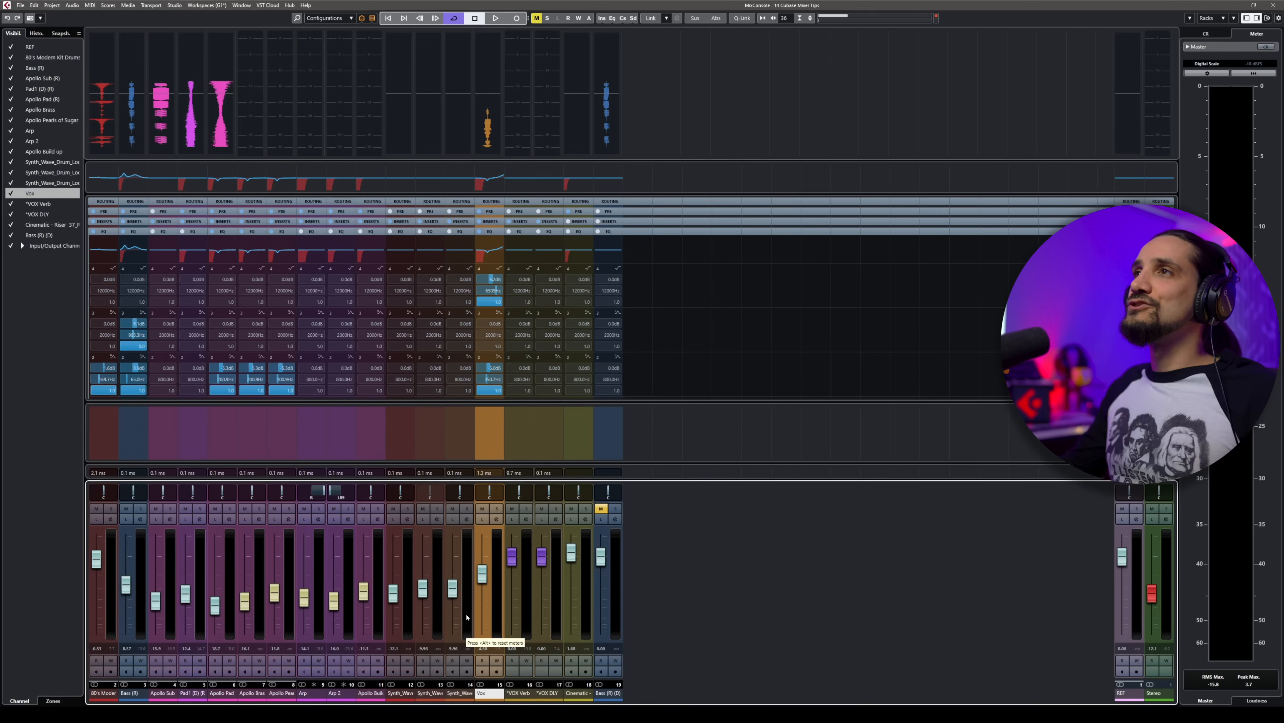
pyautogui.click(298, 18)
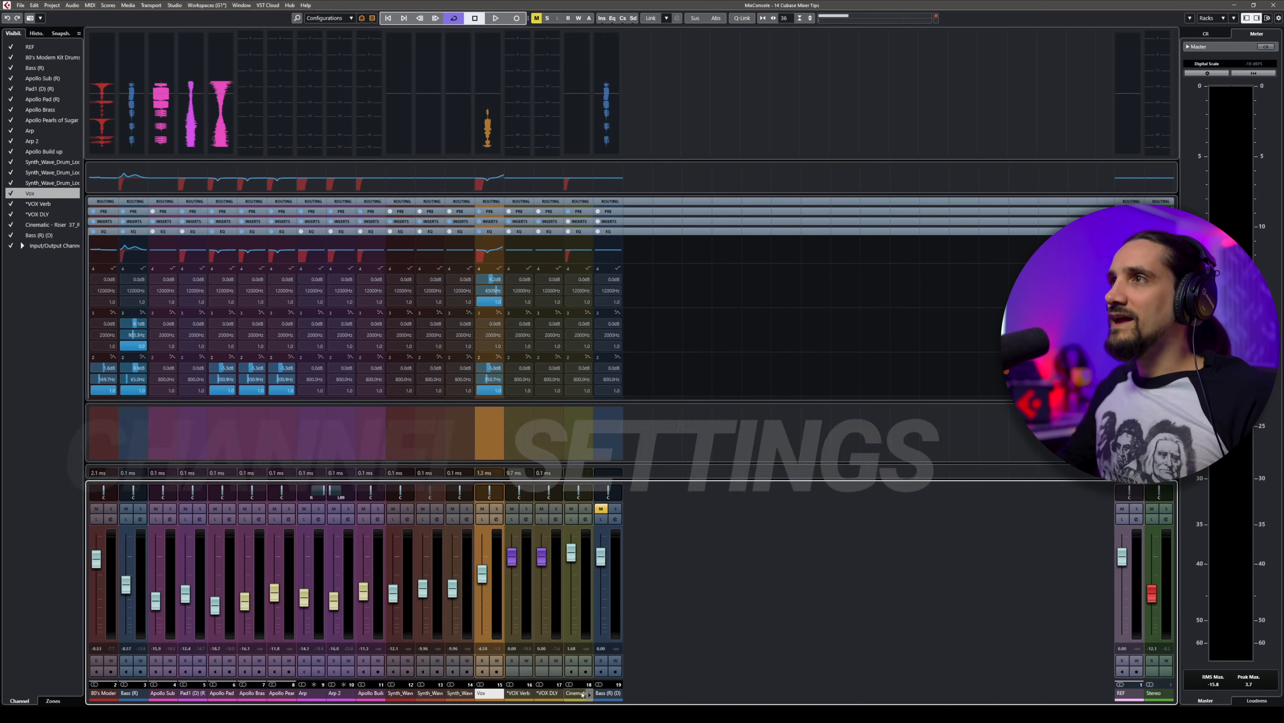
# Step: Show the Inserts rack and copy the *VOX Verb channel's settings onto the Bass (R) (D) channel
pyautogui.click(580, 222)
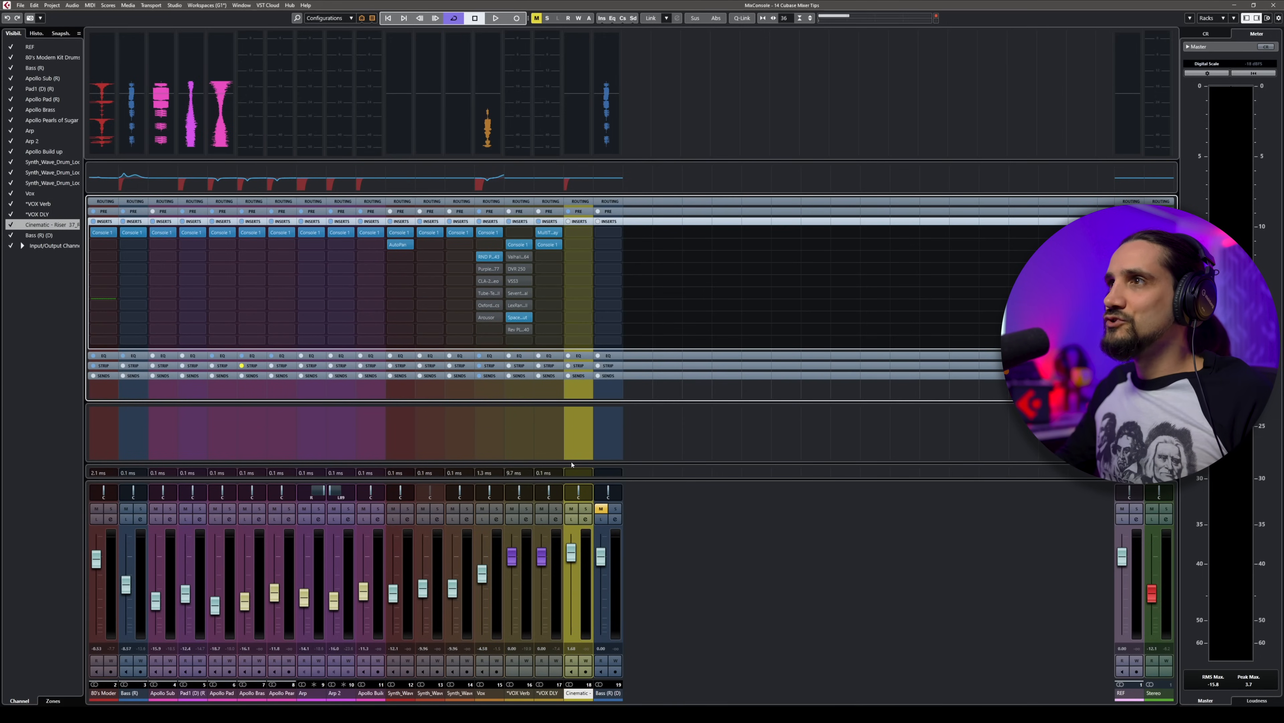
pyautogui.click(519, 697)
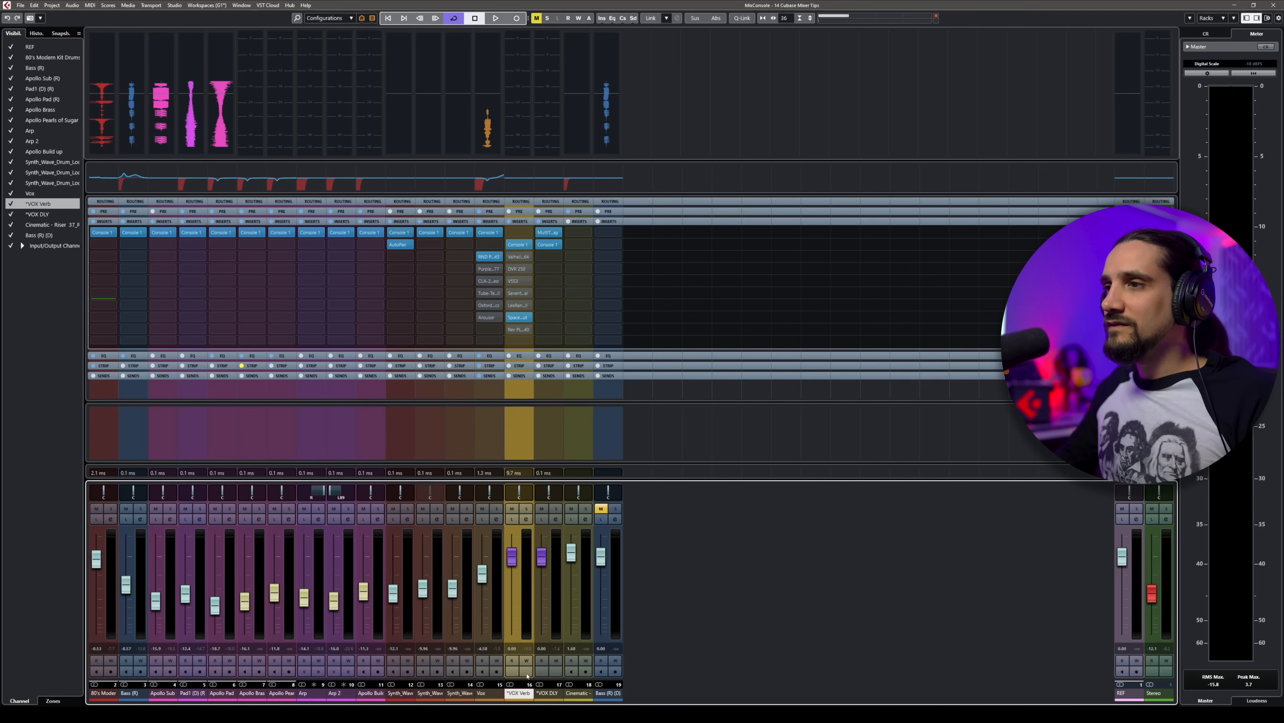
pyautogui.moveTo(514, 694); pyautogui.dragTo(513, 692)
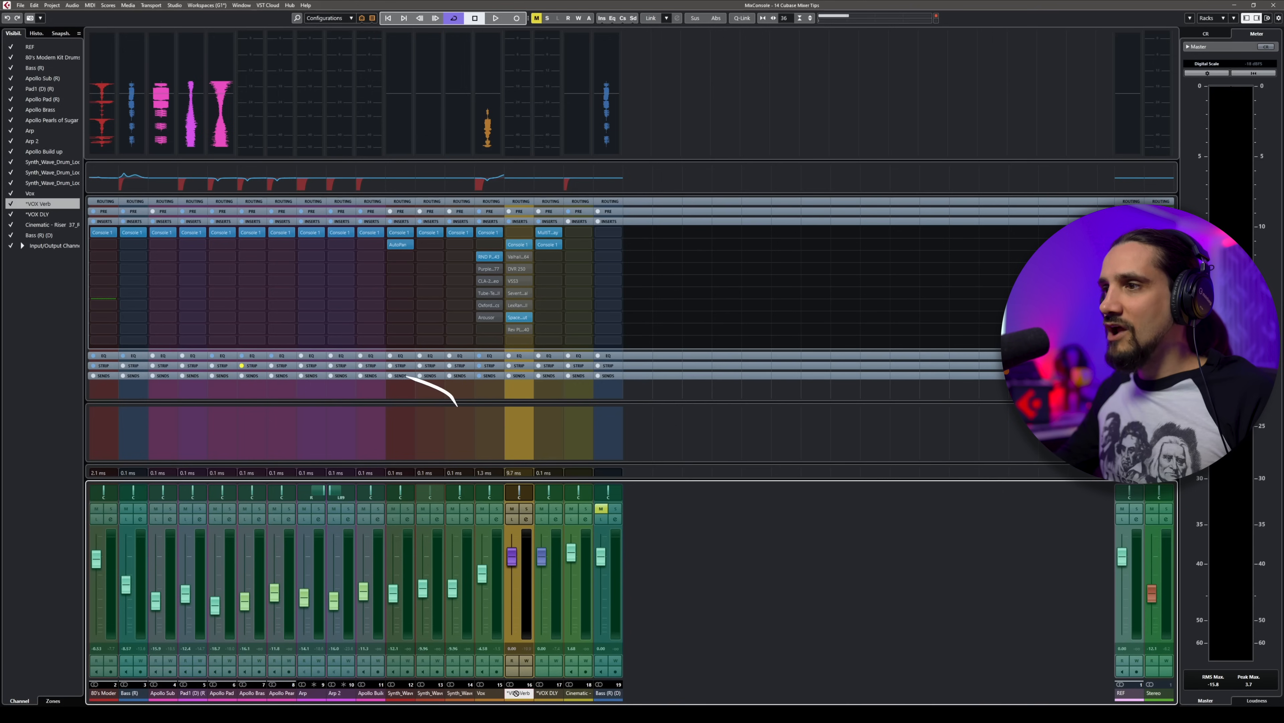
pyautogui.moveTo(601, 690); pyautogui.dragTo(606, 695)
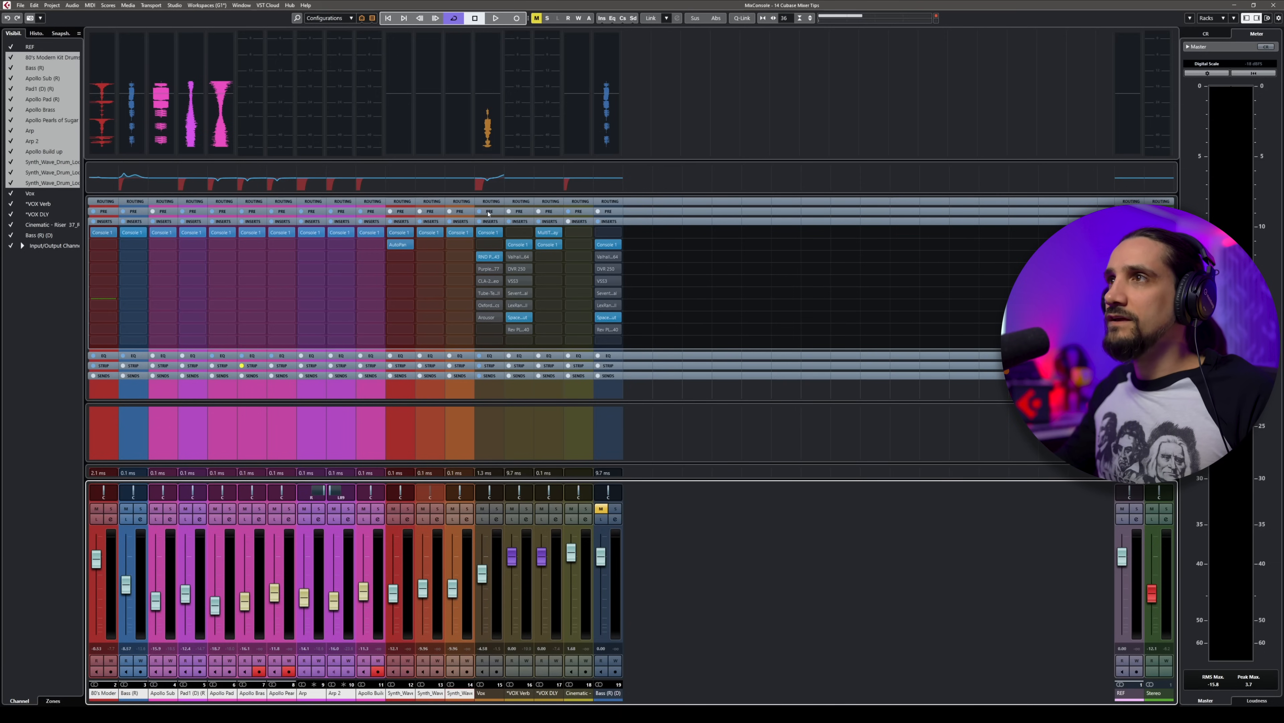
# Step: Select the channels from 80's Modern Kit Drums to Cinematic - Riser and set their low-cut filters together to about 30 Hz using temporary linking
pyautogui.click(575, 695)
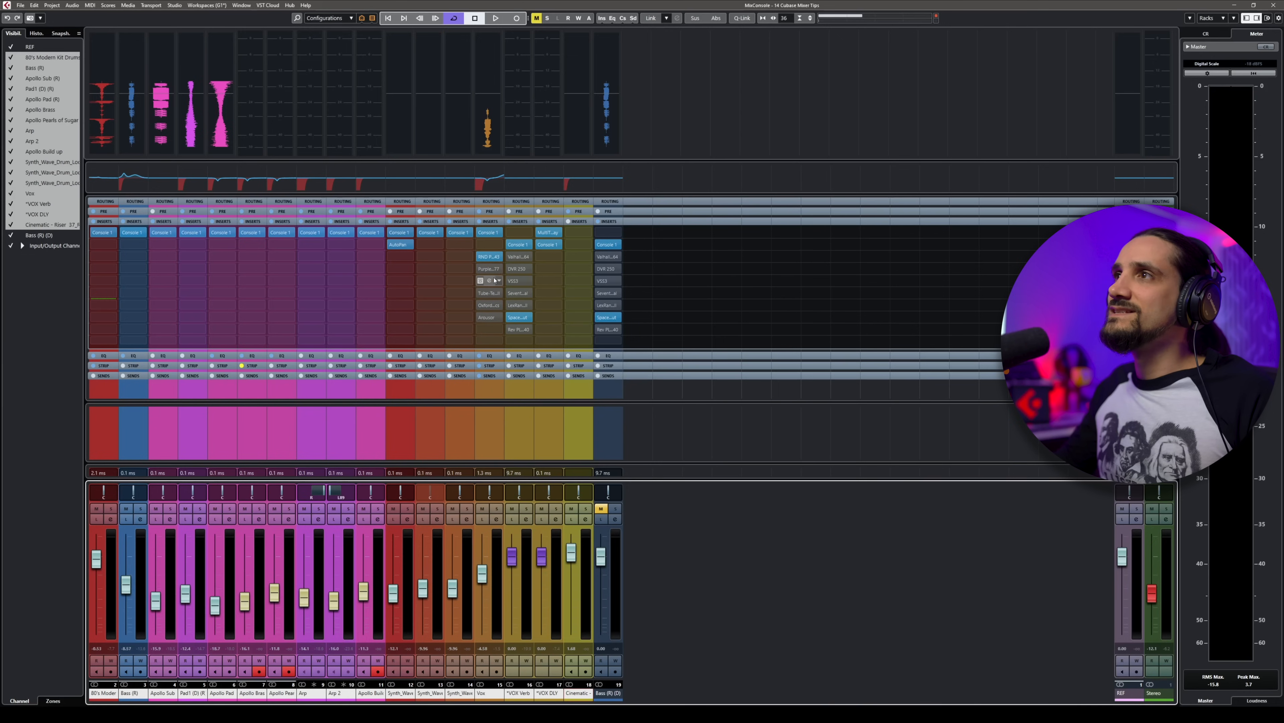
pyautogui.click(550, 212)
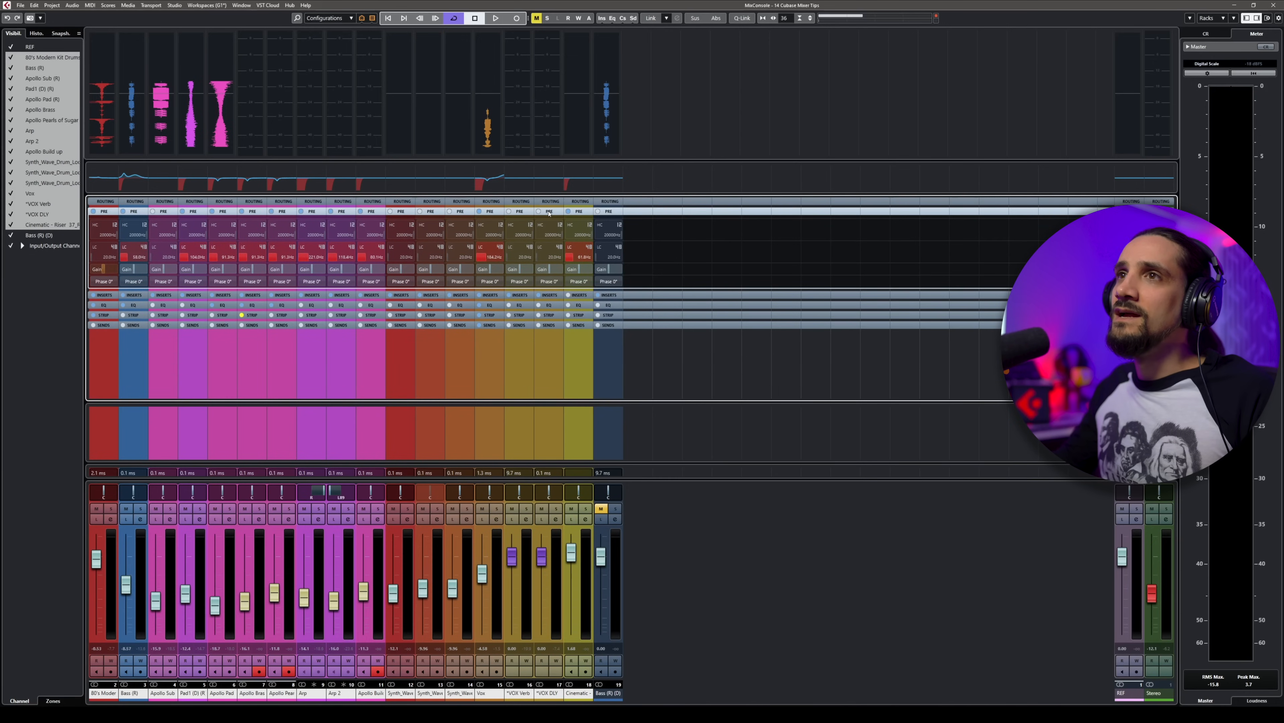
pyautogui.hotkey('alt', 'shift')
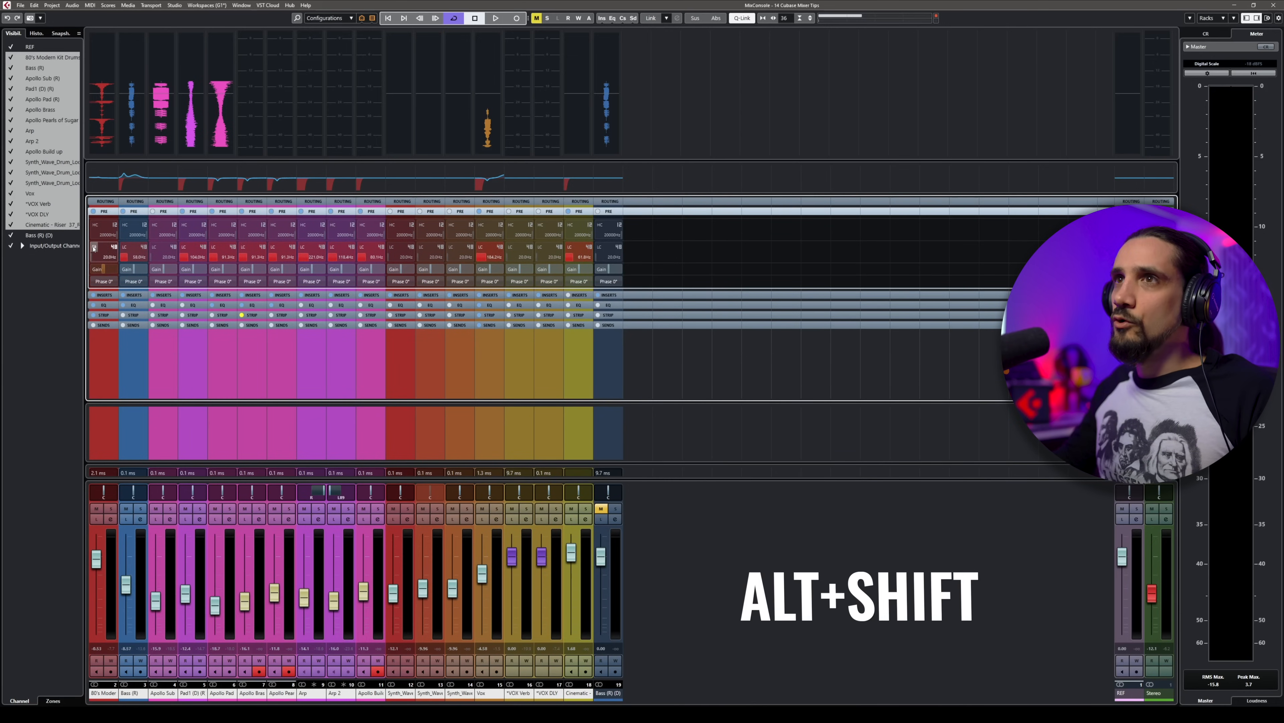
pyautogui.moveTo(93, 258); pyautogui.dragTo(145, 260)
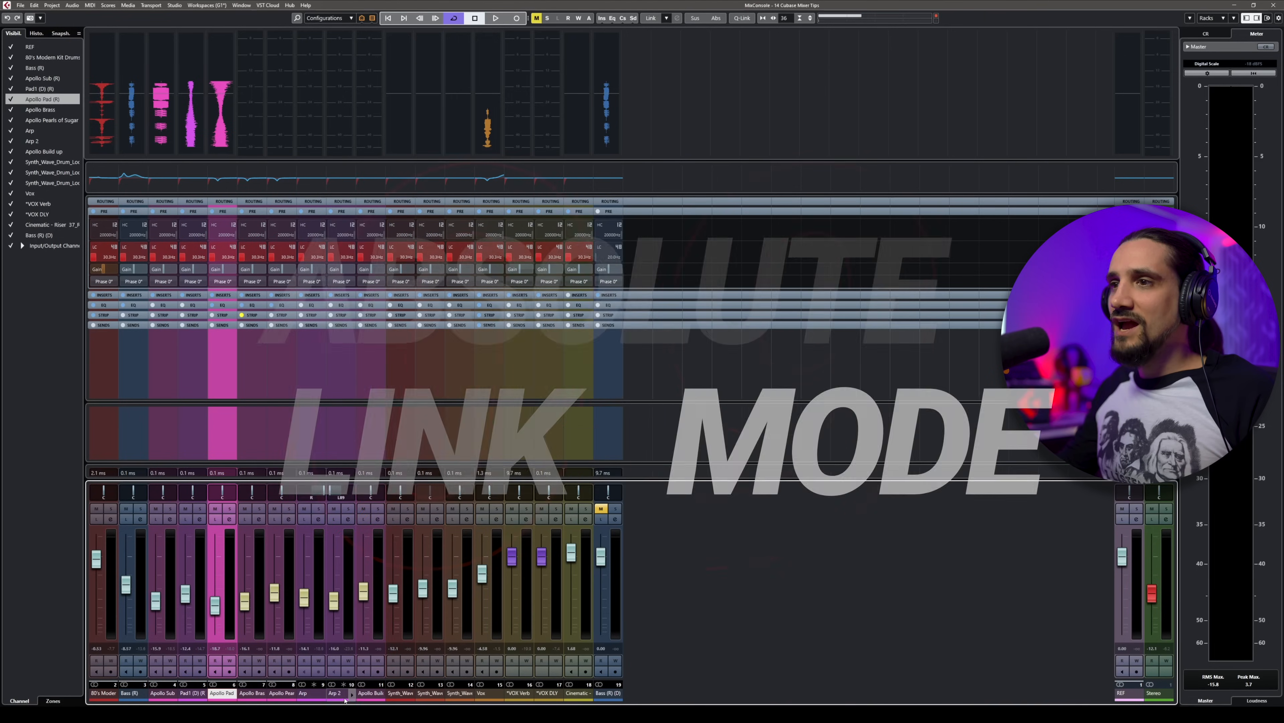
# Step: Raise the linked volumes of the Apollo Pad to Apollo Build up channels, and force them to one common level with Absolute Mode
pyautogui.keyDown('shift'); pyautogui.click(366, 694); pyautogui.keyUp('shift')
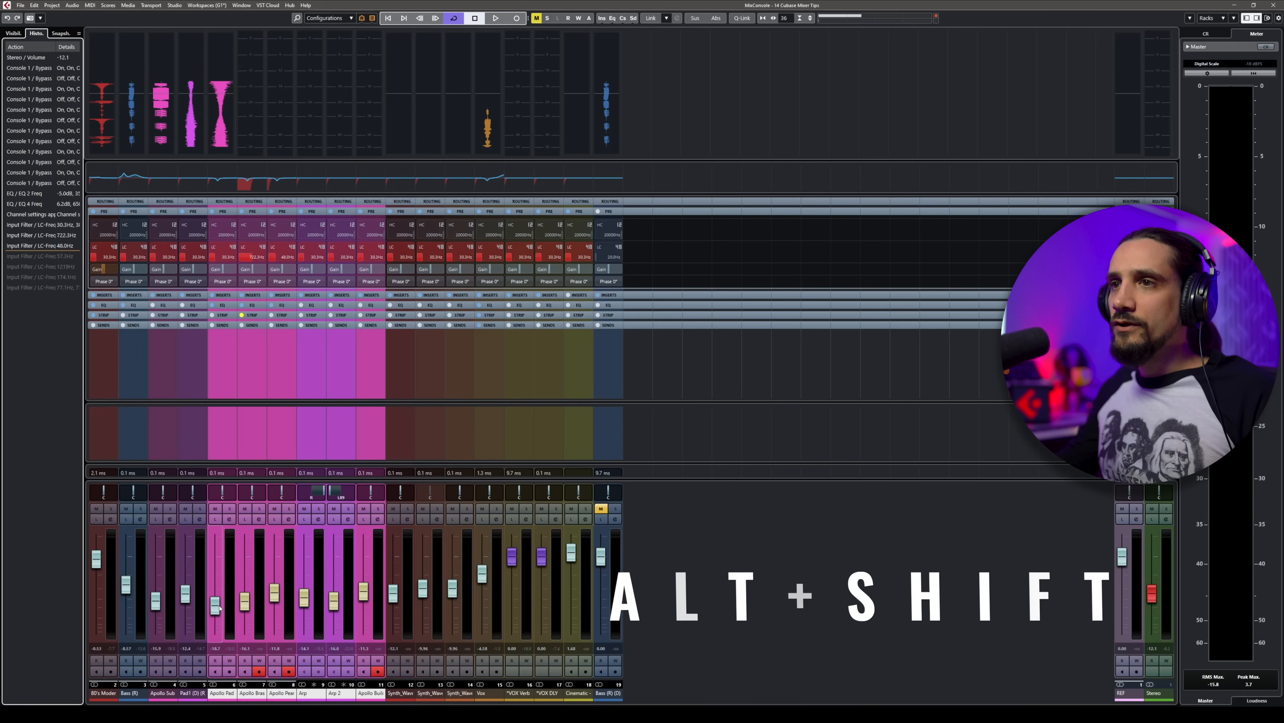
pyautogui.moveTo(219, 606)
pyautogui.mouseDown()
pyautogui.moveTo(220, 581)
pyautogui.moveTo(219, 595)
pyautogui.mouseUp()
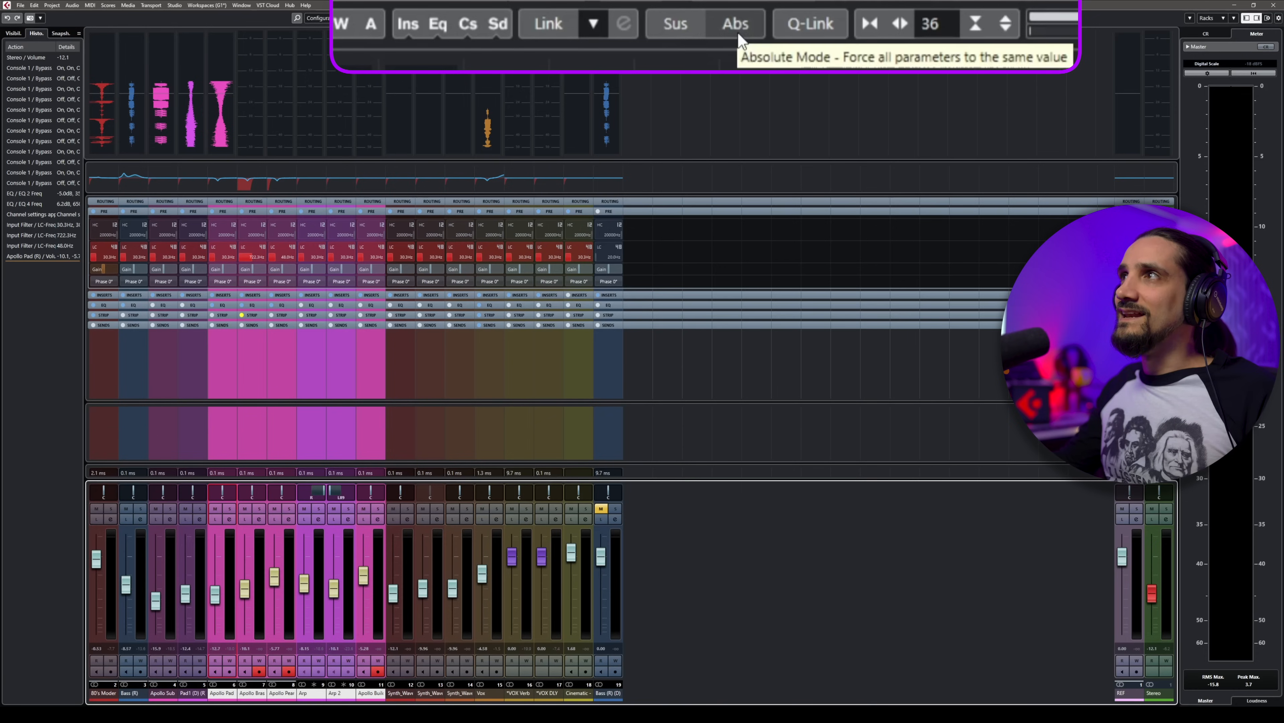
pyautogui.click(716, 18)
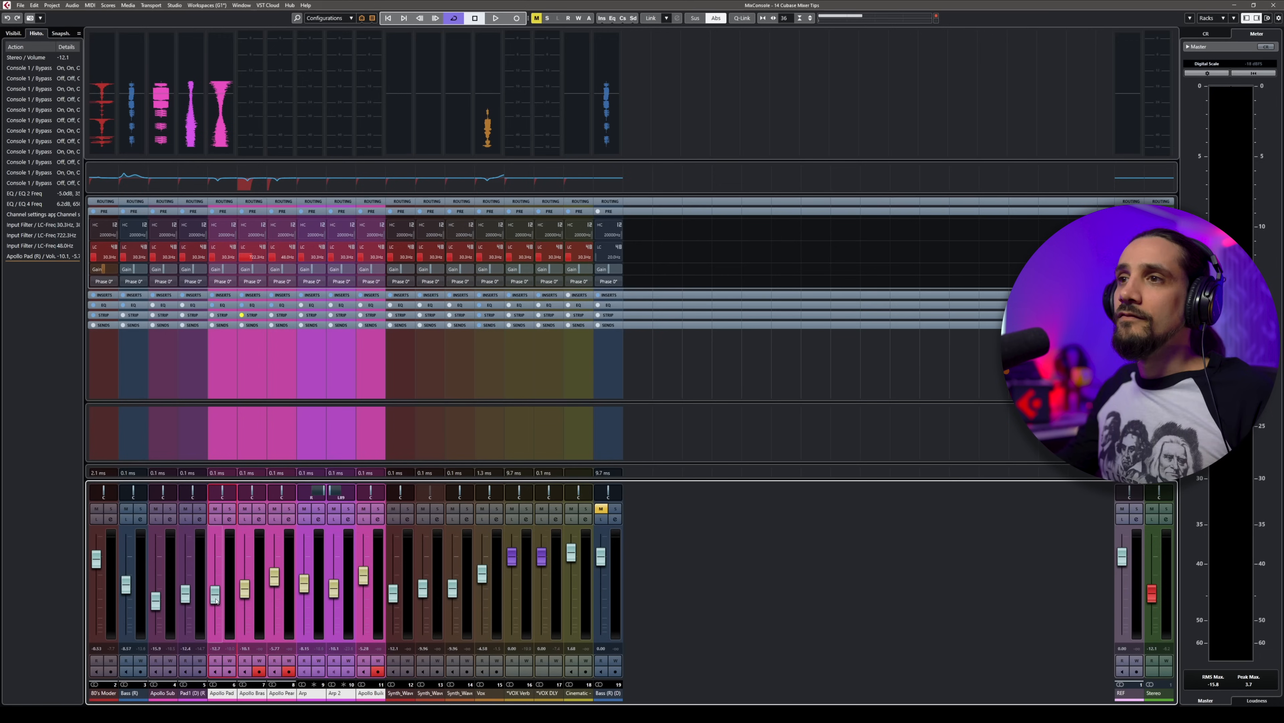
pyautogui.moveTo(216, 593)
pyautogui.mouseDown()
pyautogui.moveTo(217, 562)
pyautogui.moveTo(219, 606)
pyautogui.mouseUp()
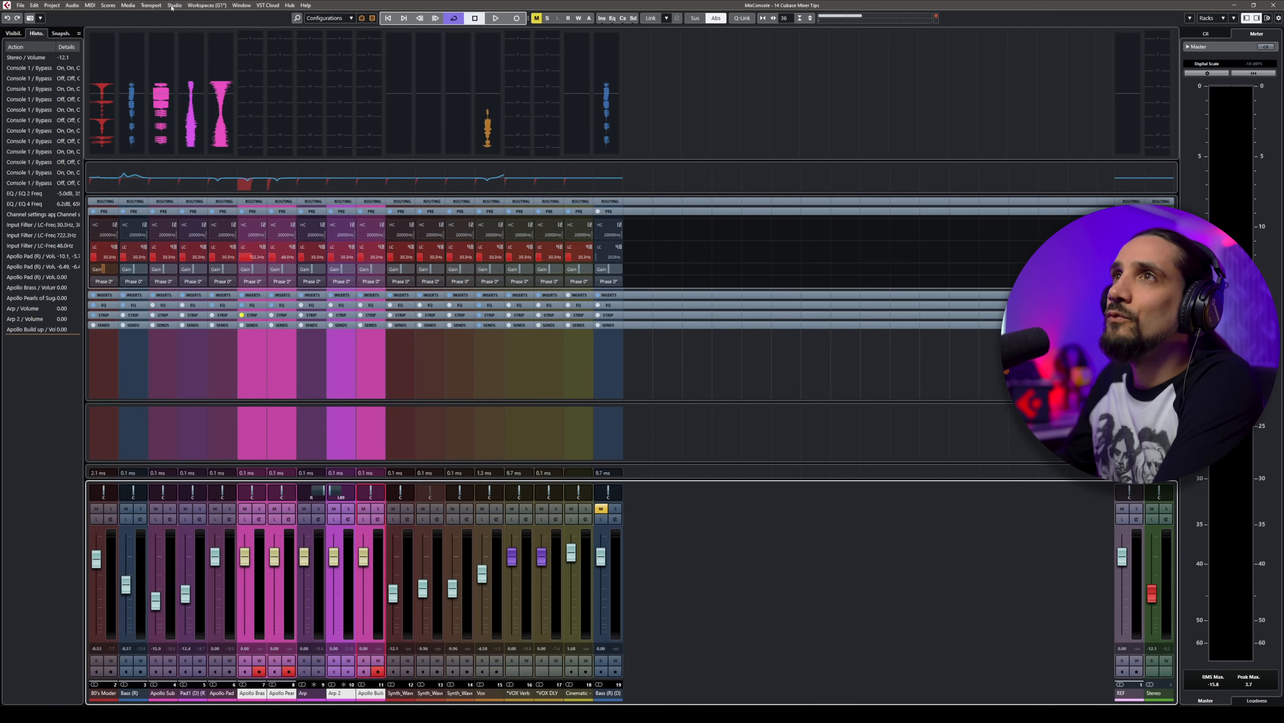
# Step: Open MixConsole 3 and move its window away from the middle of the main mixer
pyautogui.click(174, 6)
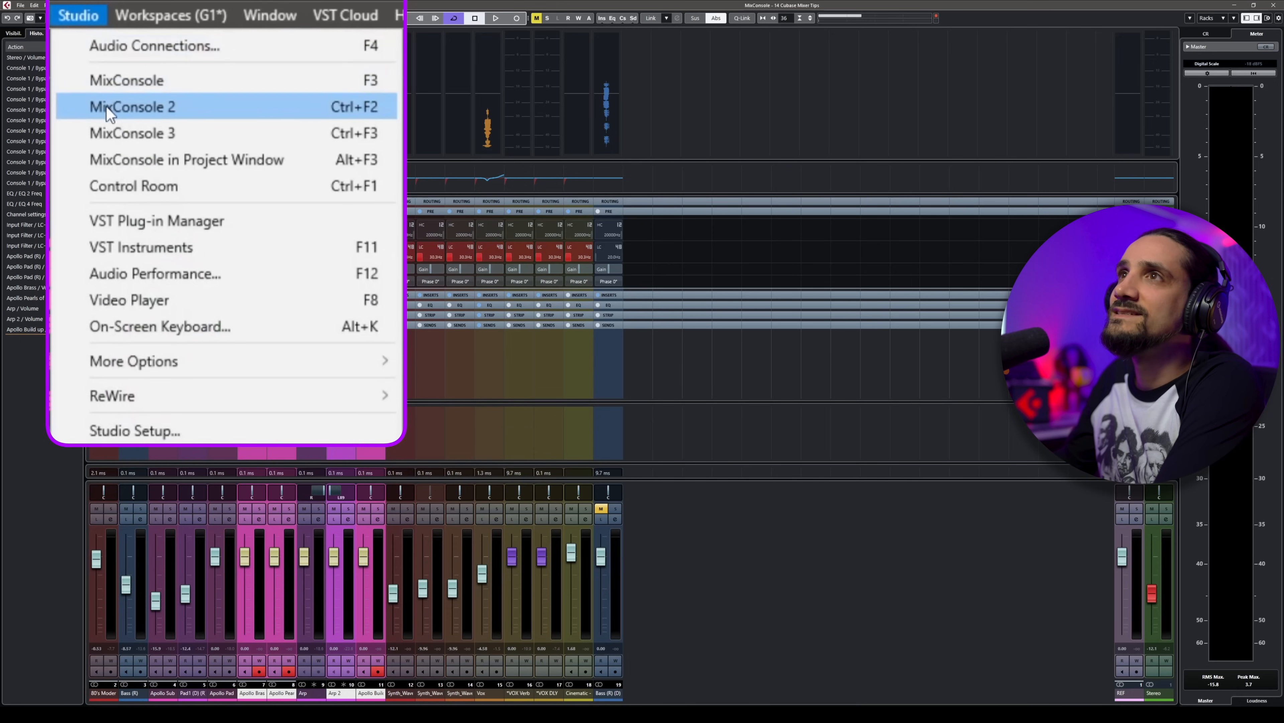
pyautogui.click(139, 131)
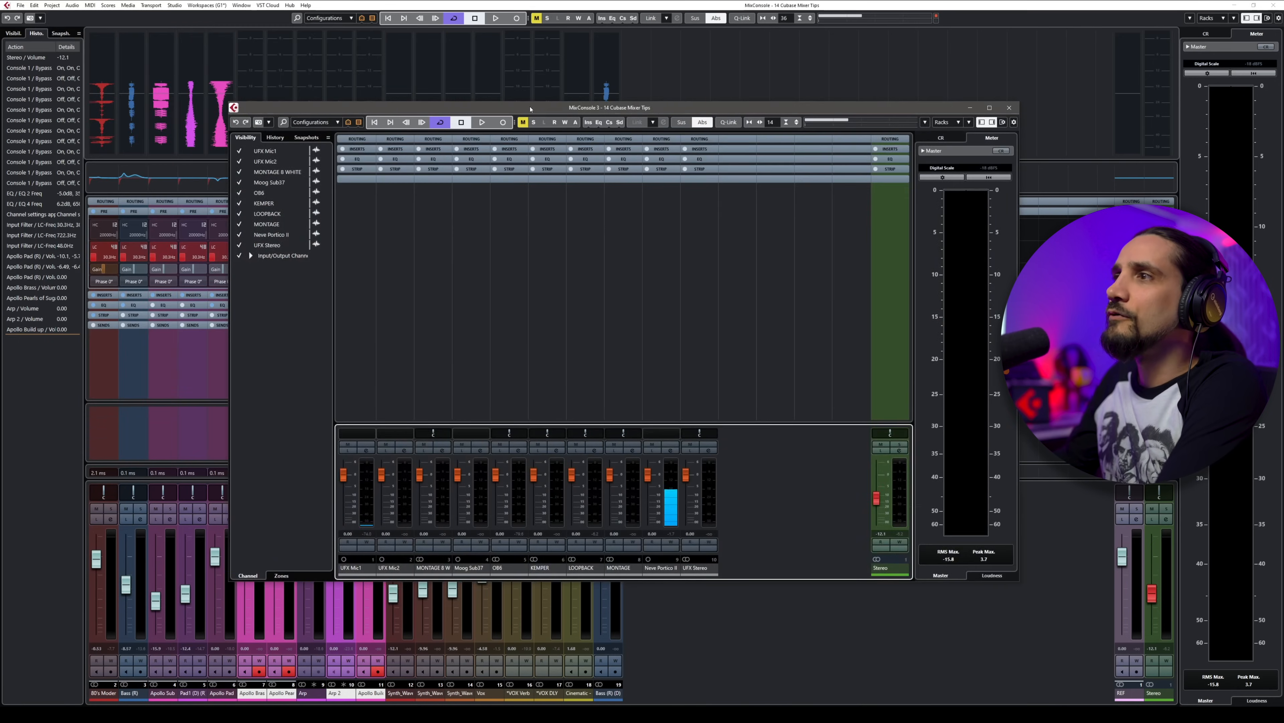
pyautogui.moveTo(534, 109); pyautogui.dragTo(429, 123)
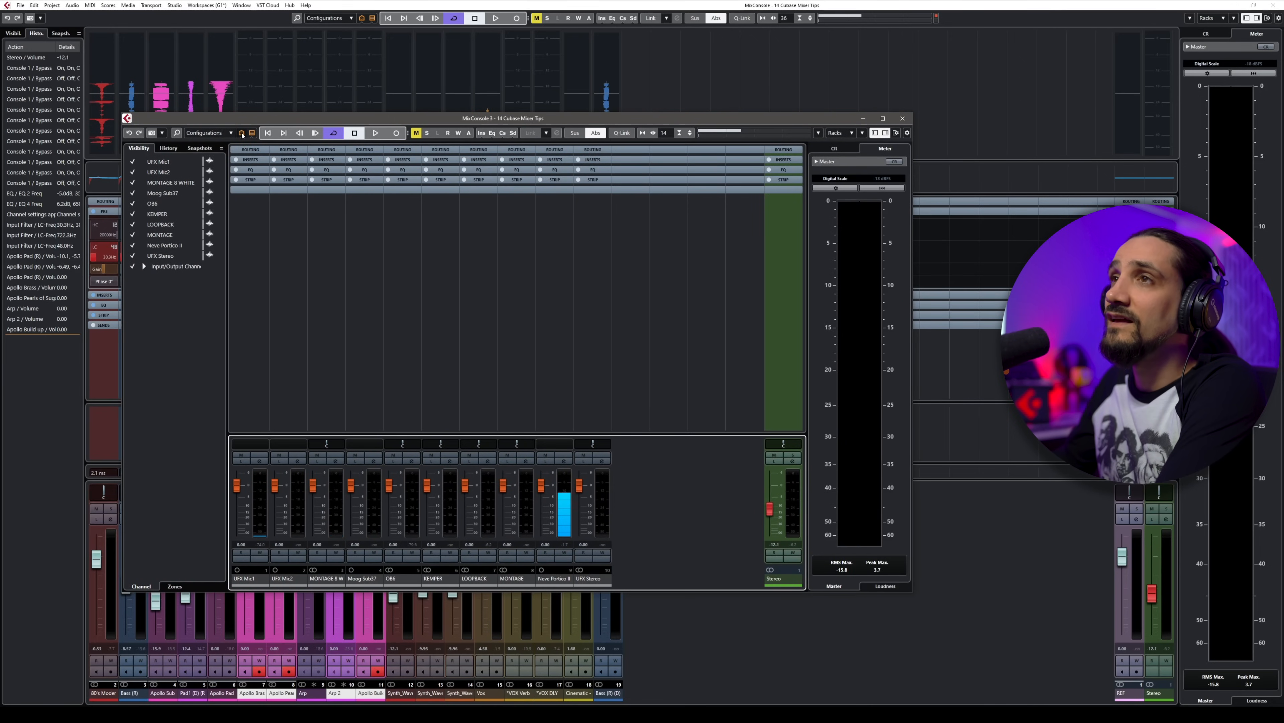
# Step: Filter MixConsole 3 by channel type, hiding the input channels and showing the FX channels
pyautogui.click(242, 133)
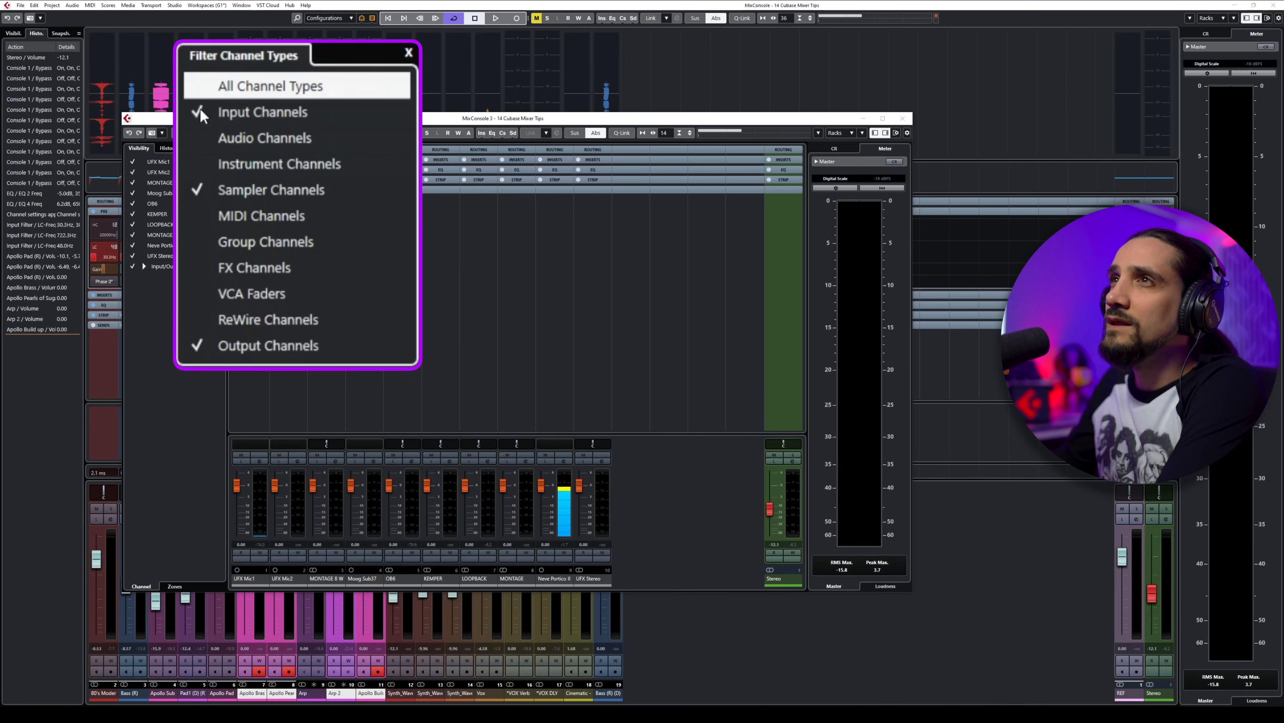
pyautogui.click(202, 112)
pyautogui.click(201, 269)
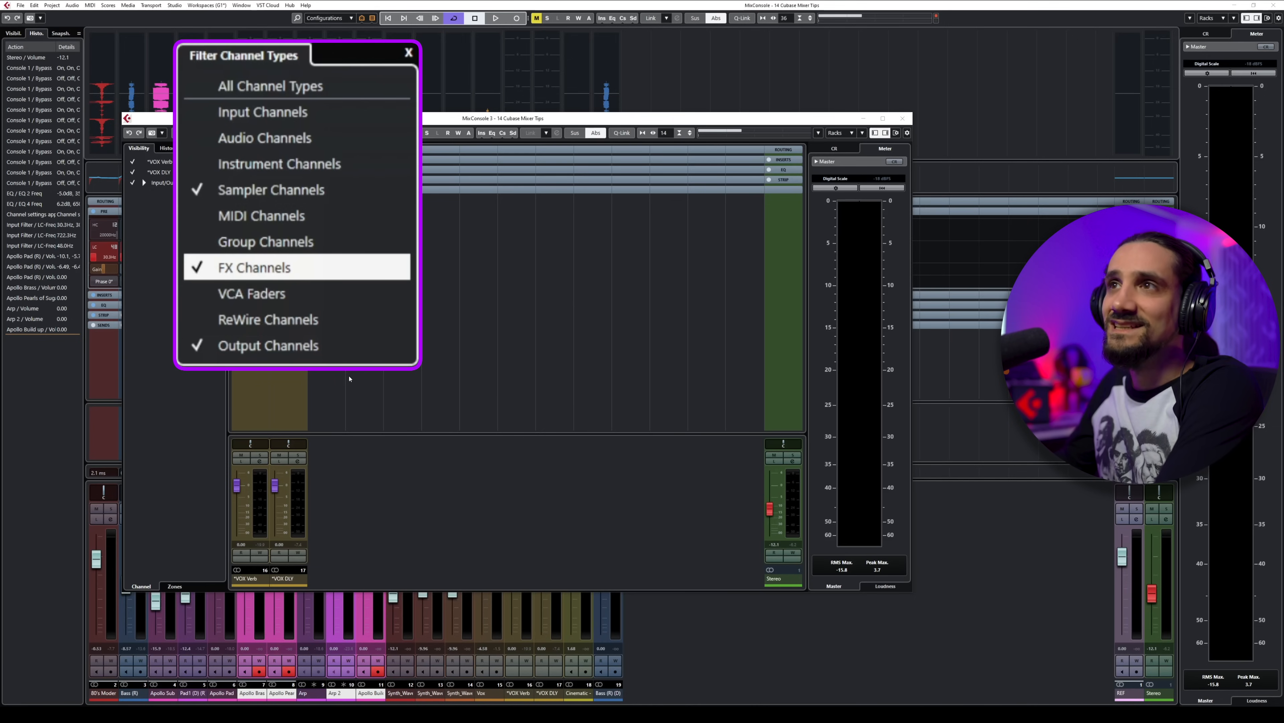
# Step: Toggle the group channels on and off in MixConsole 3, and swap the FX channels back for the input channels
pyautogui.click(203, 246)
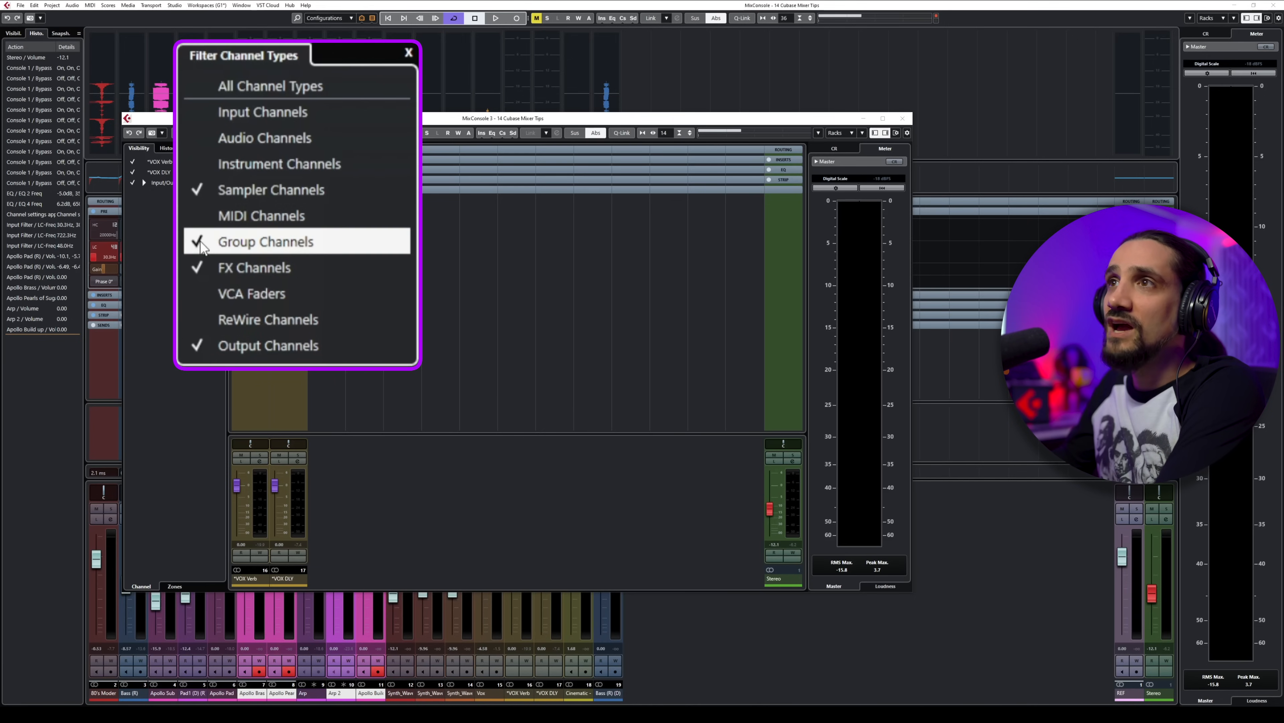
pyautogui.click(201, 246)
pyautogui.click(201, 267)
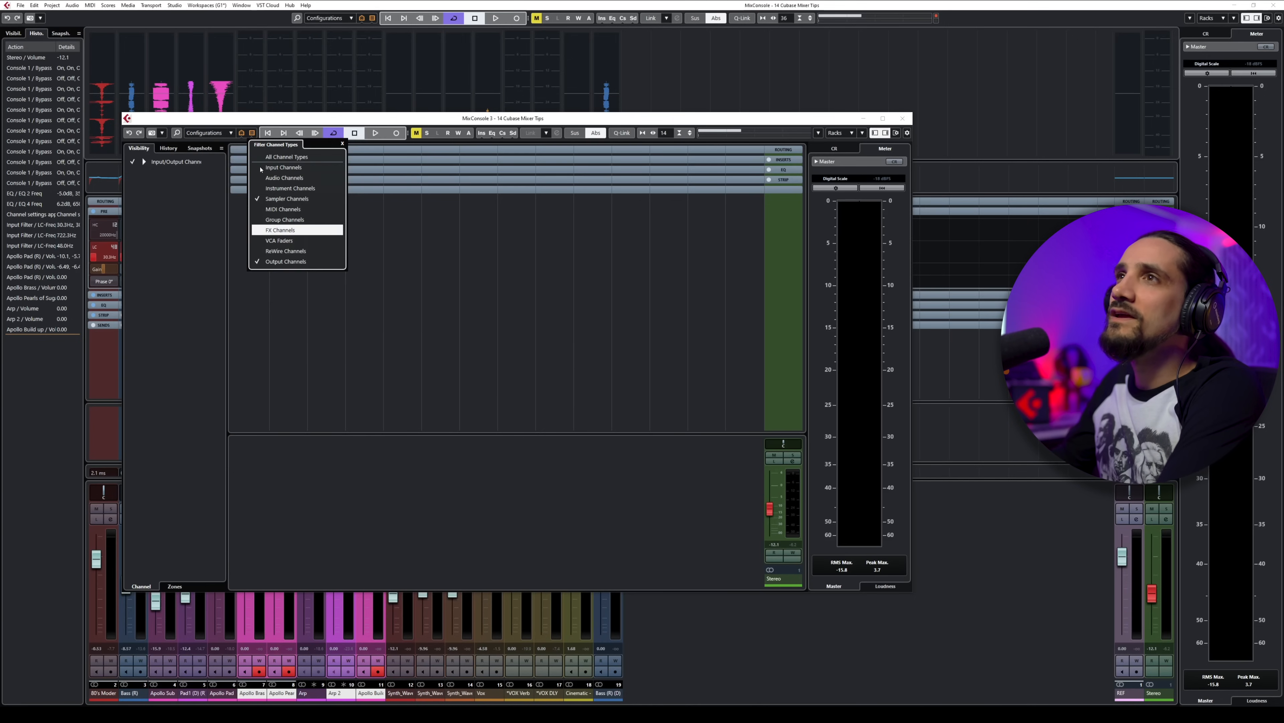
pyautogui.click(257, 168)
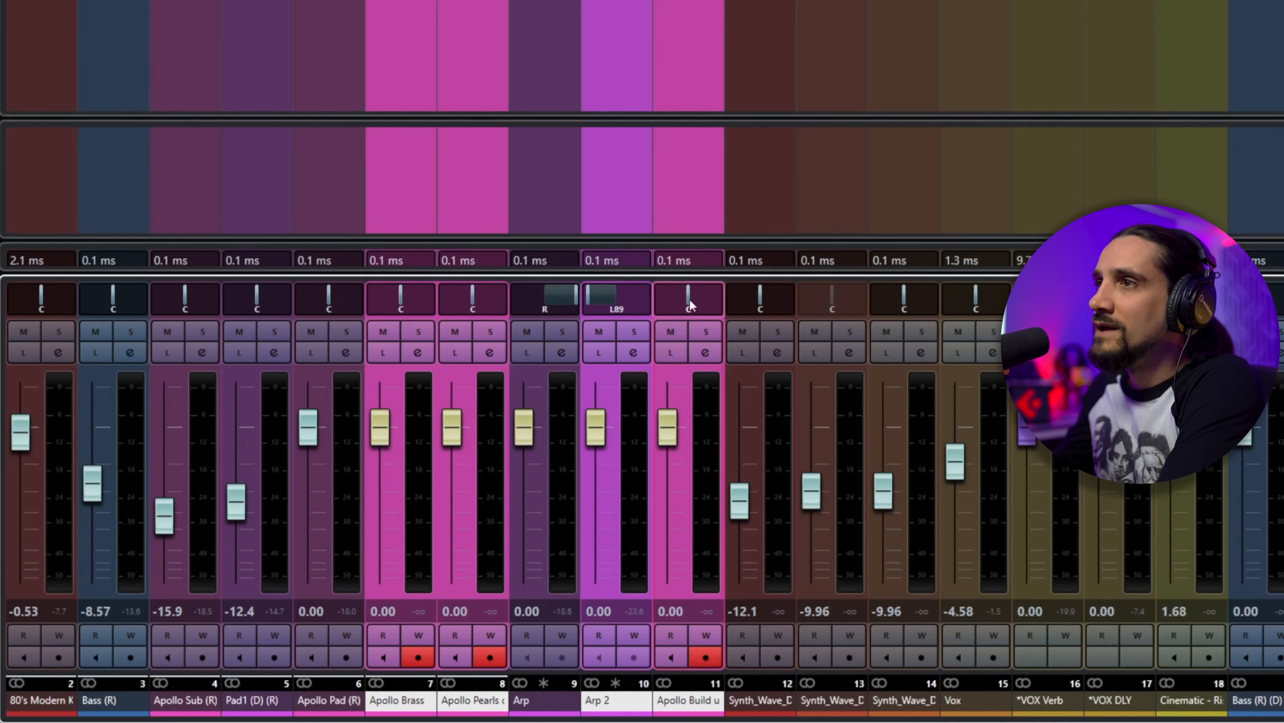
# Step: Switch the Apollo Build up channel to the Stereo Combined Panner and pan its stereo signal toward the left
pyautogui.moveTo(685, 295); pyautogui.dragTo(698, 295)
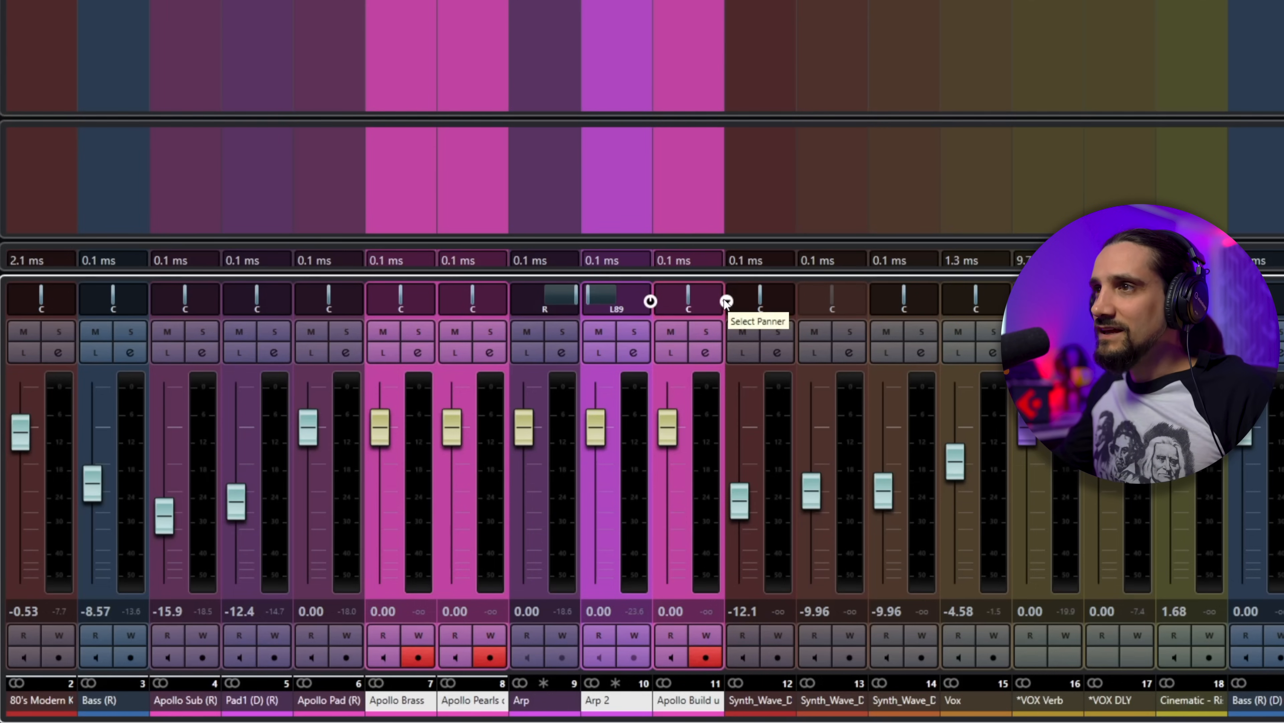
pyautogui.click(726, 302)
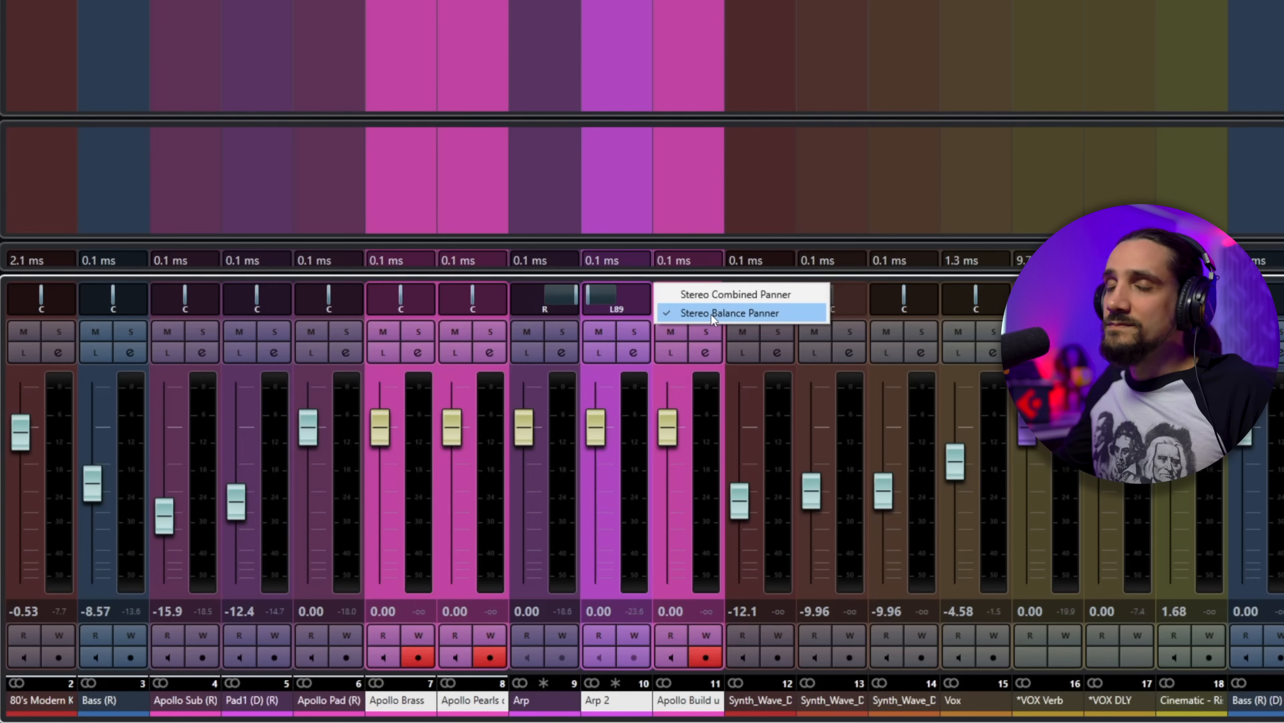
pyautogui.click(711, 293)
pyautogui.moveTo(671, 290); pyautogui.dragTo(702, 296)
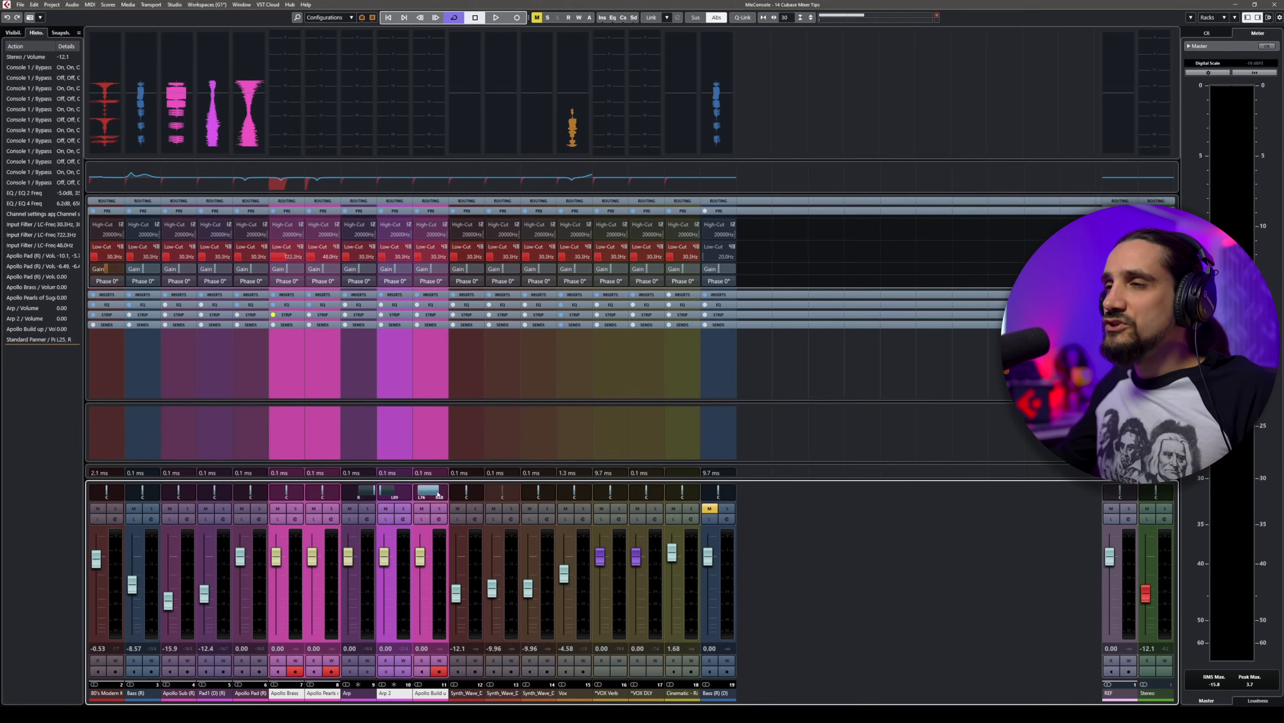
pyautogui.moveTo(438, 494); pyautogui.dragTo(442, 494)
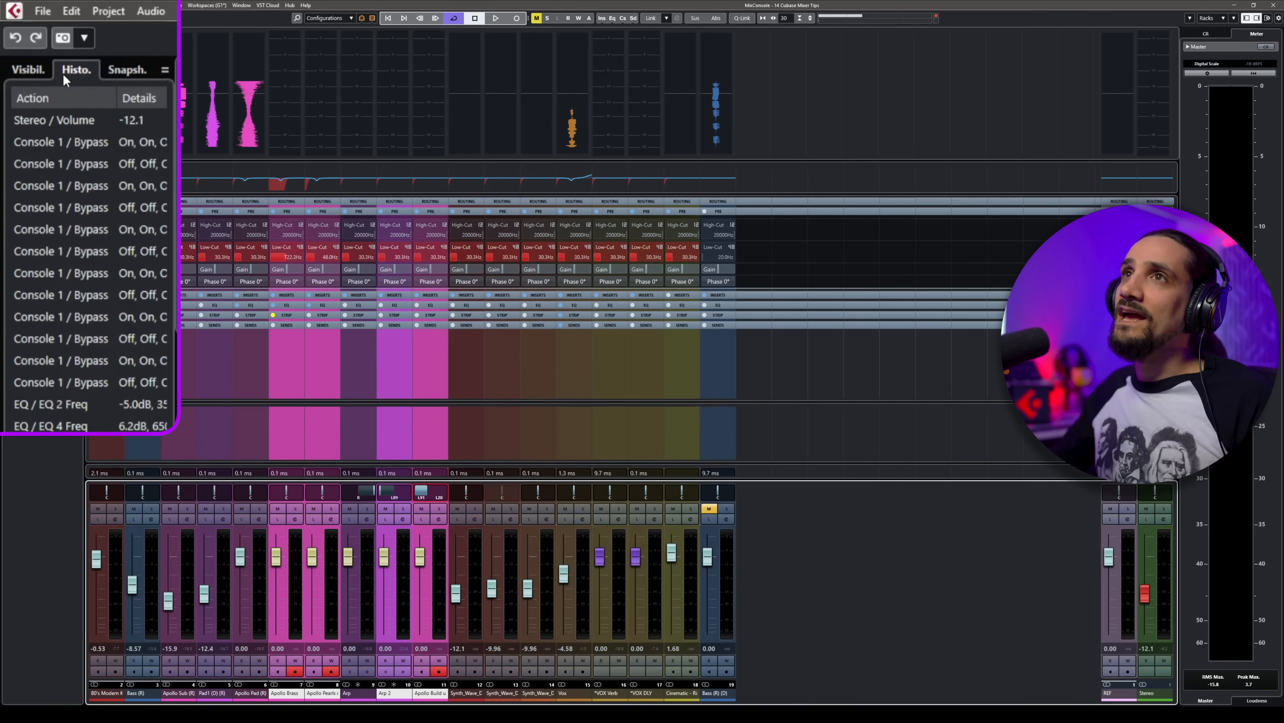
# Step: Lower the Arp 2, Arp and Apollo Pearls of Sugar volumes, and roll the mixer history back to the channel settings entry
pyautogui.click(31, 69)
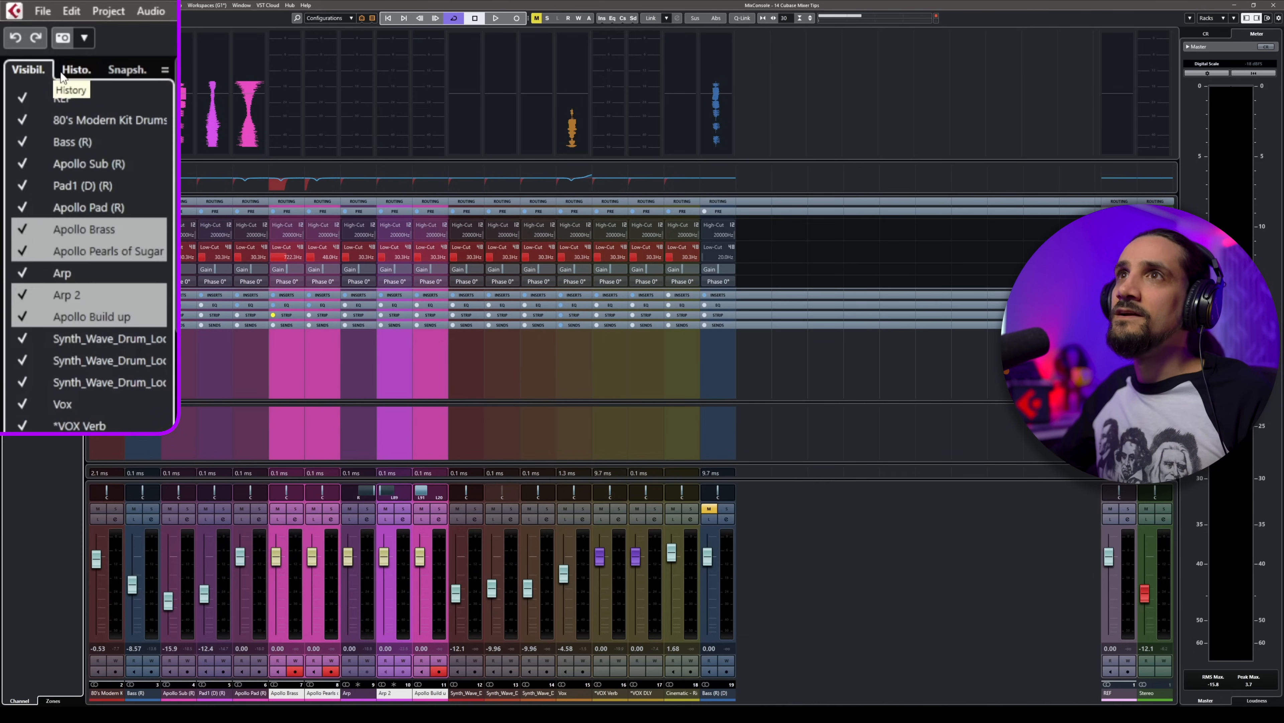
pyautogui.click(36, 33)
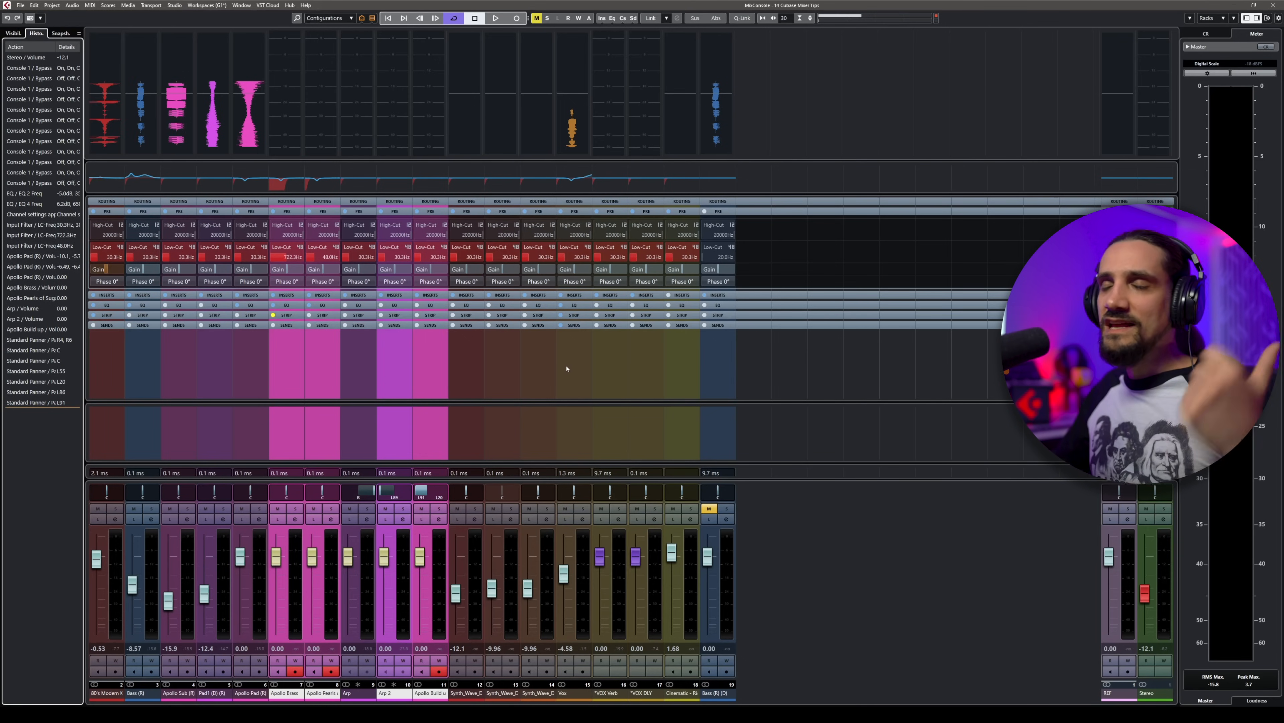
pyautogui.moveTo(384, 557); pyautogui.dragTo(312, 586)
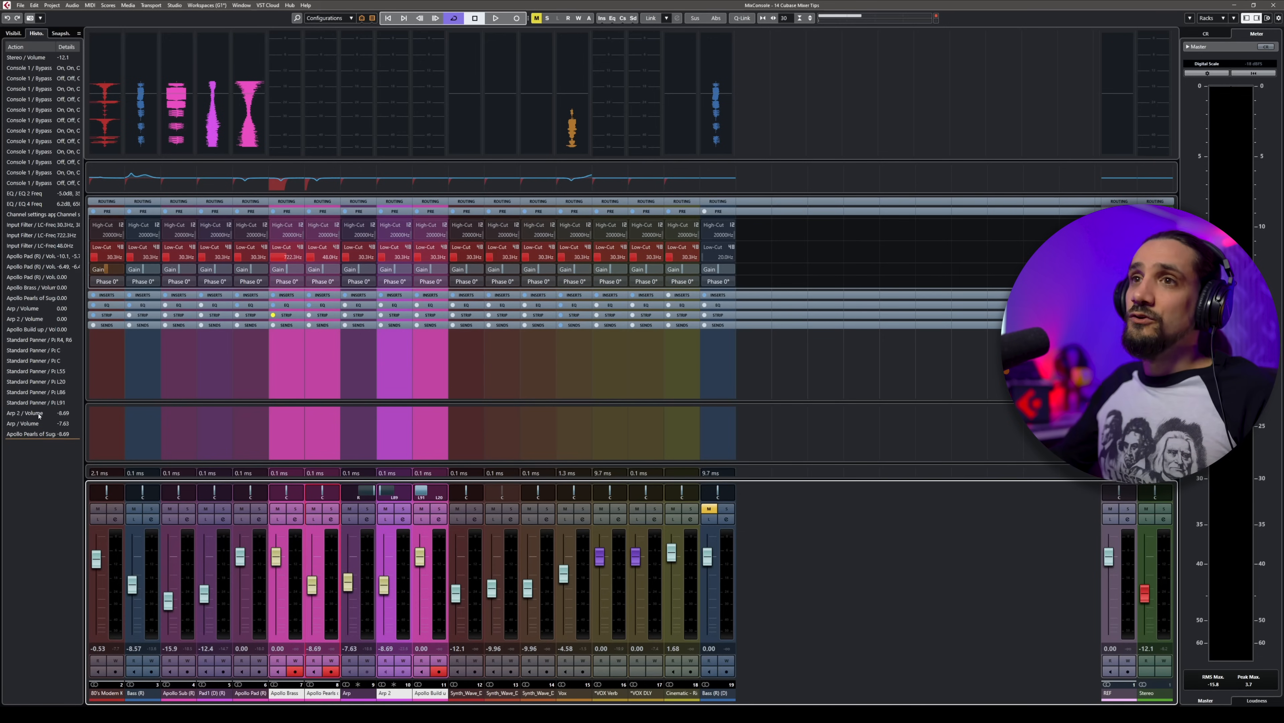
pyautogui.moveTo(41, 435); pyautogui.dragTo(16, 211)
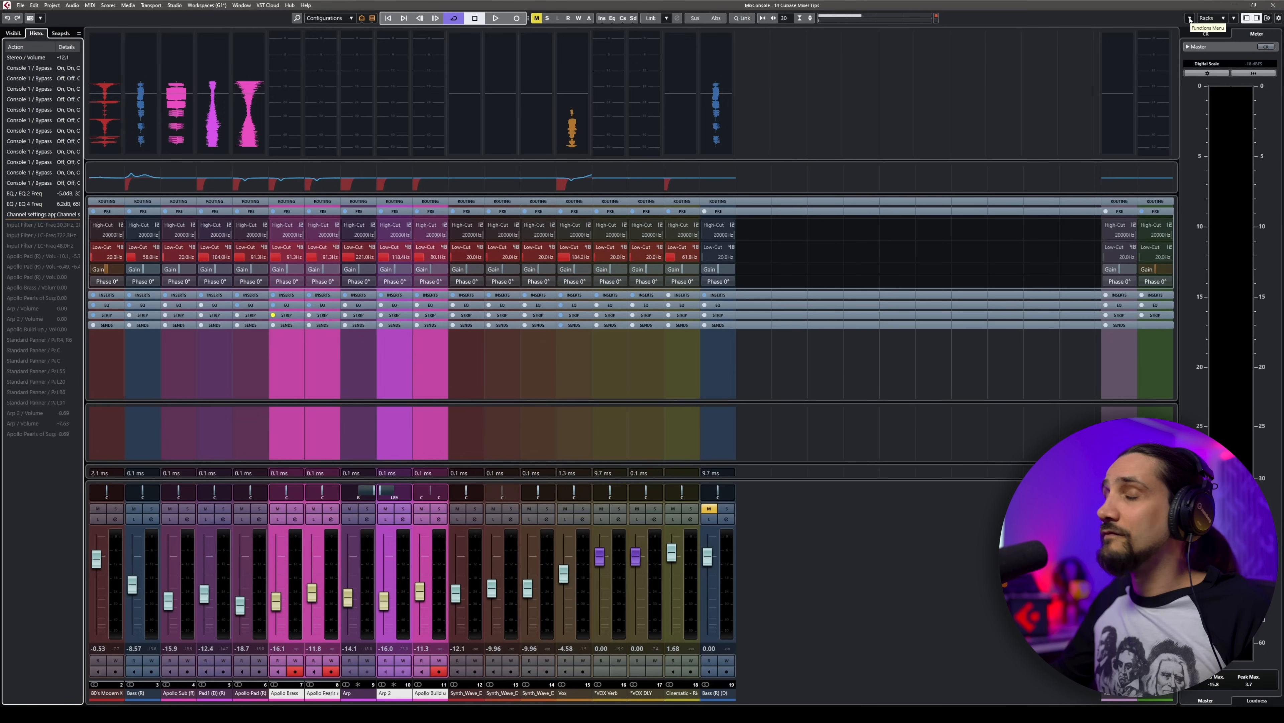
# Step: Review the EQ/Filter Transition options, and raise the low-cut frequency of the Bass (R) (D) channel to about 769 Hz
pyautogui.click(1190, 19)
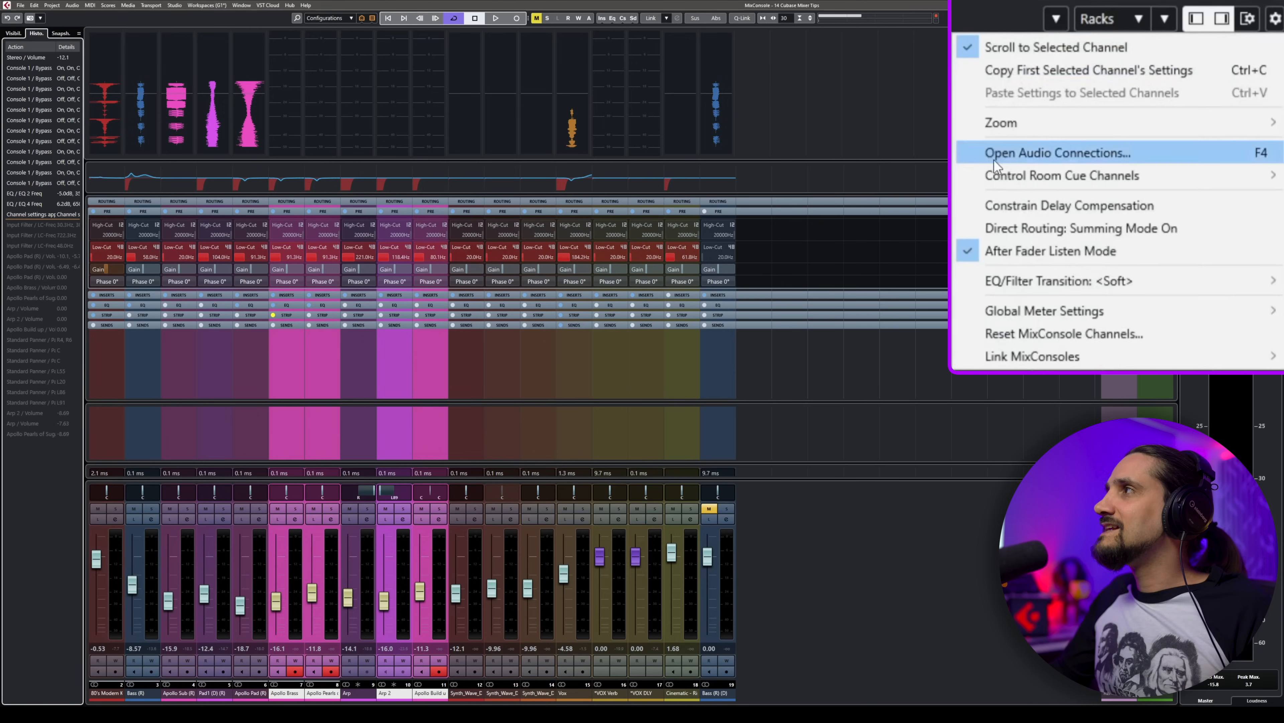
pyautogui.moveTo(1018, 290)
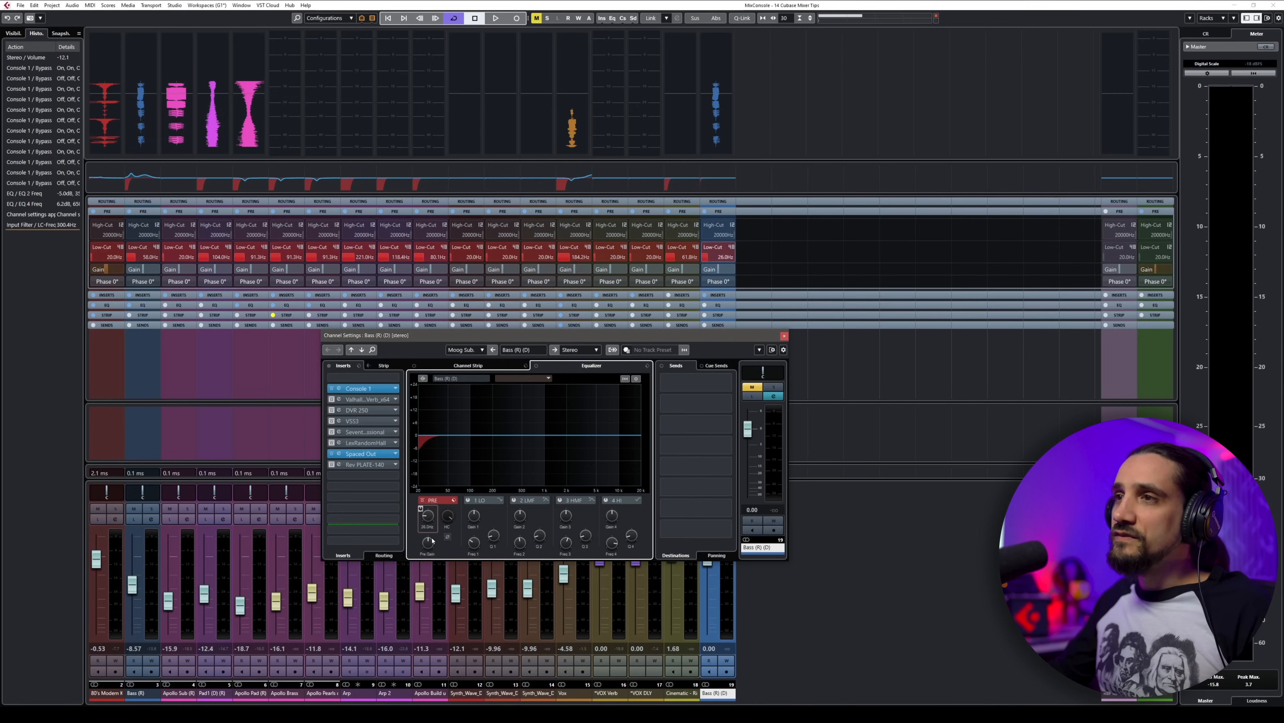
pyautogui.moveTo(432, 540); pyautogui.dragTo(439, 516)
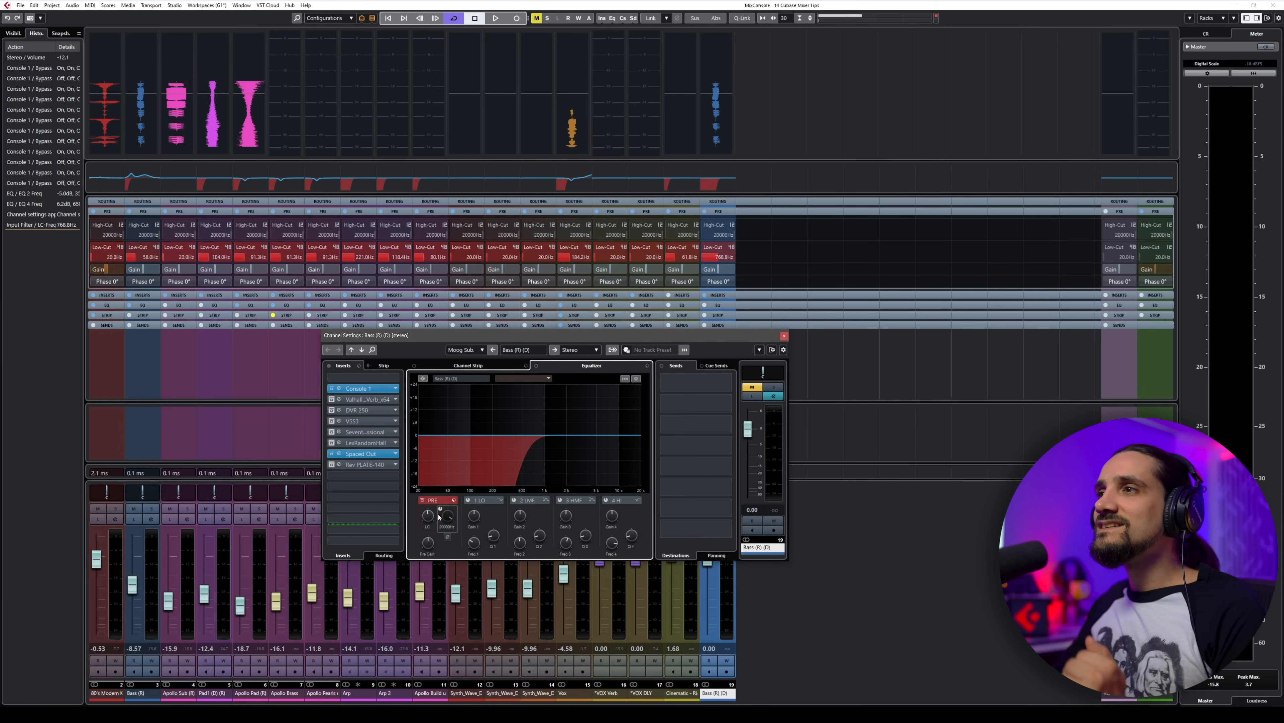
# Step: Examine the Soft and Quick options of the EQ/Filter Transition setting
pyautogui.click(1190, 19)
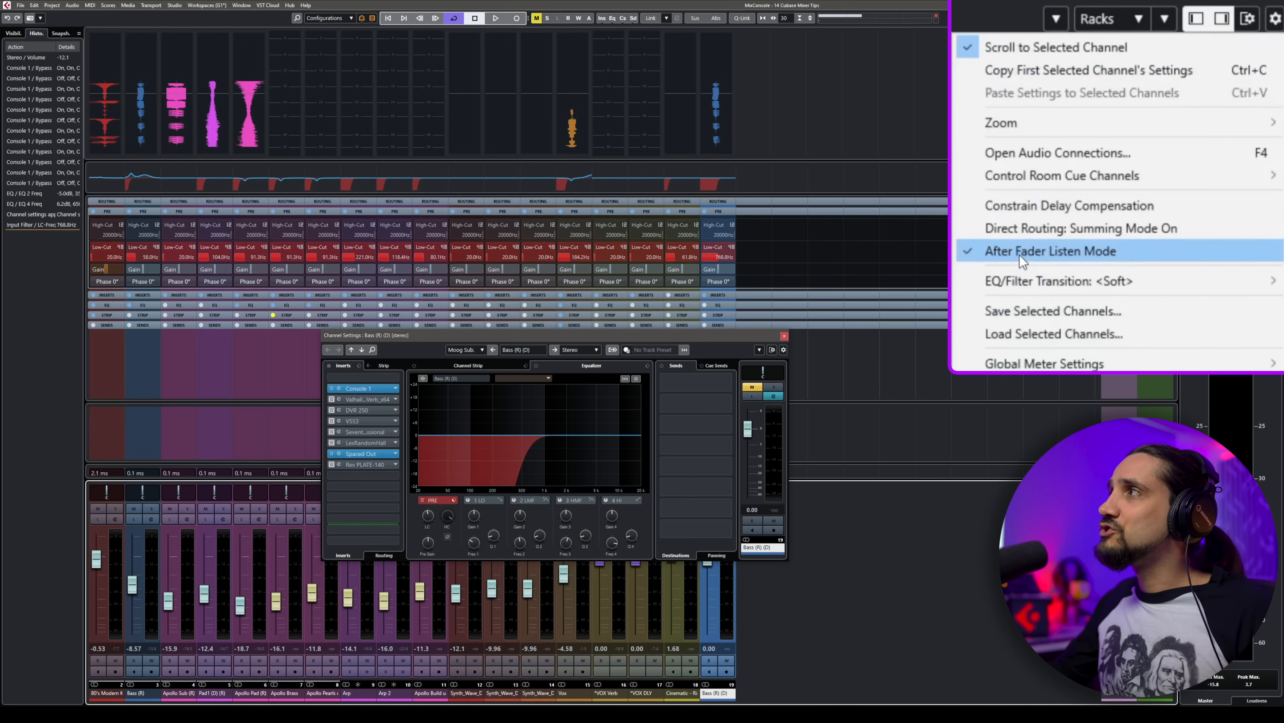
pyautogui.moveTo(1013, 282)
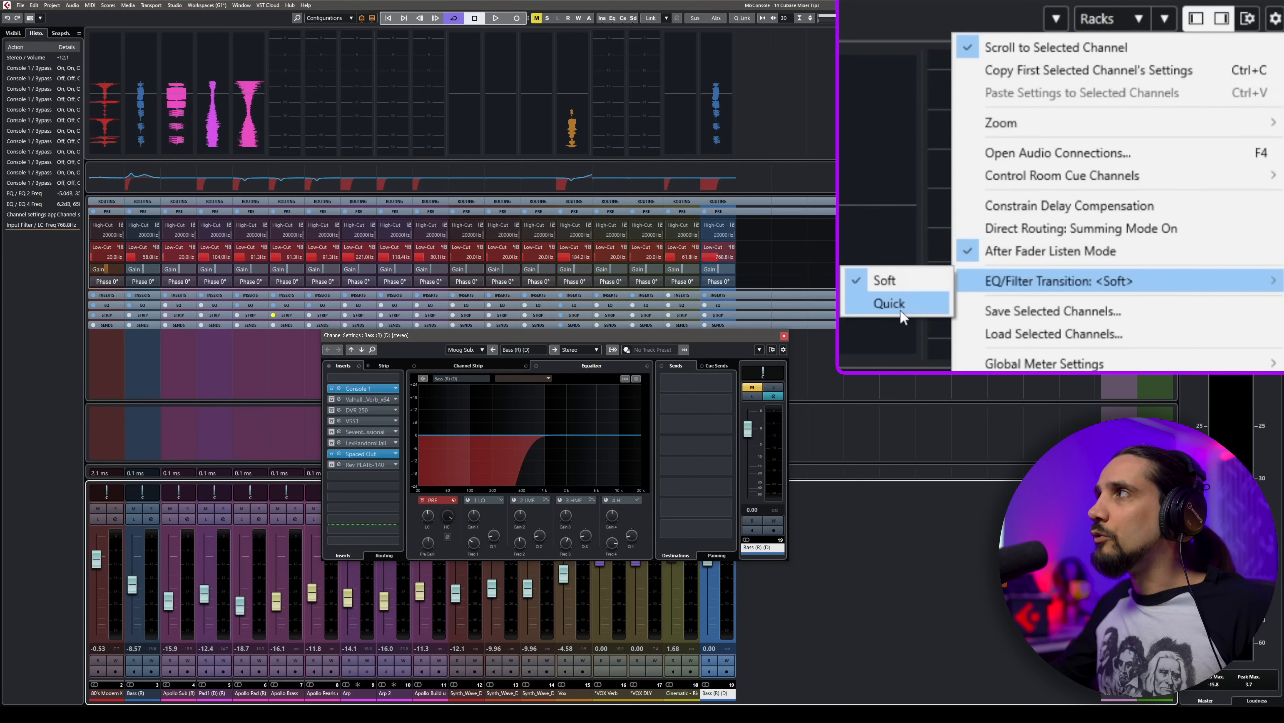
pyautogui.click(900, 307)
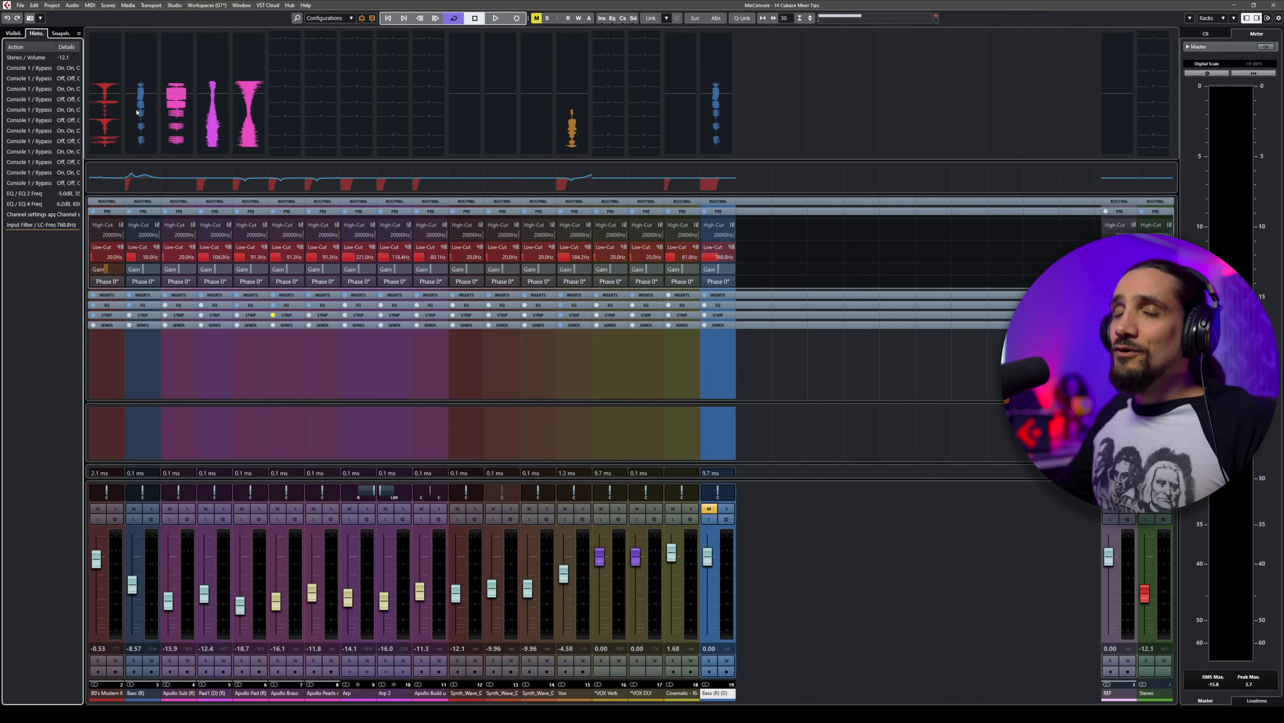
# Step: Display the zone assignments of the mixer channels and reset the Stereo output volume to 0.00
pyautogui.click(13, 33)
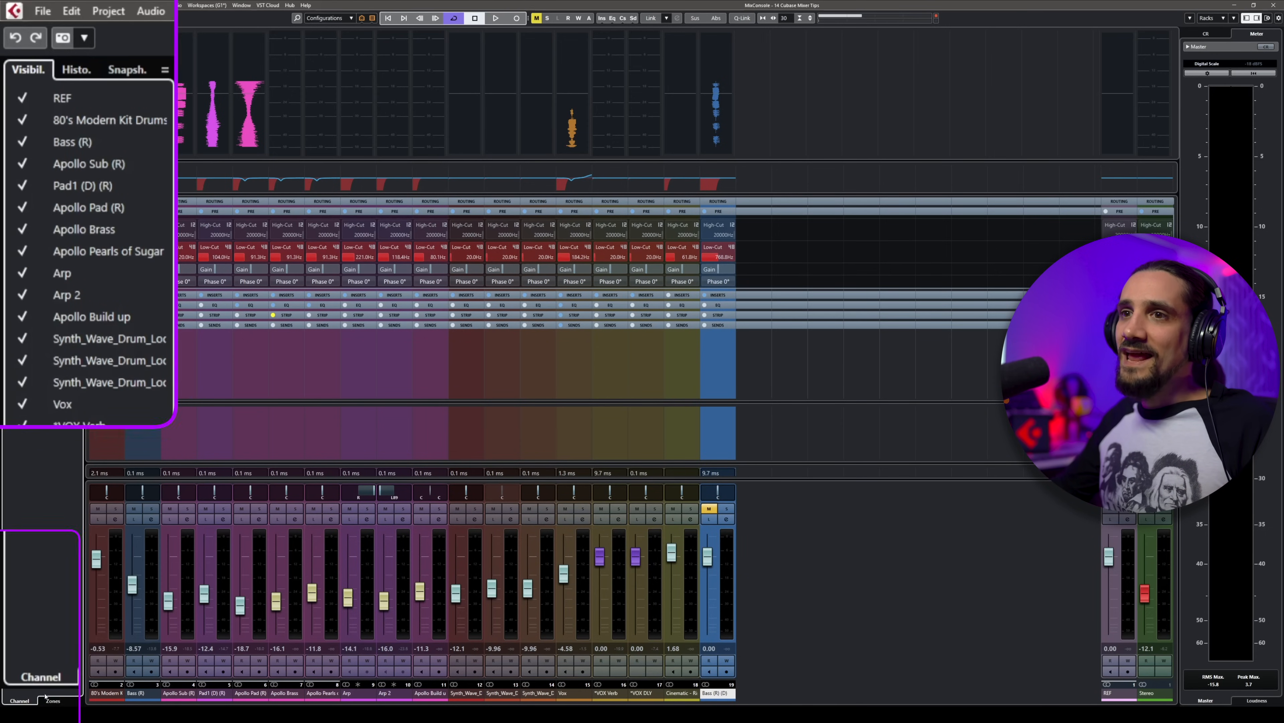
pyautogui.click(53, 702)
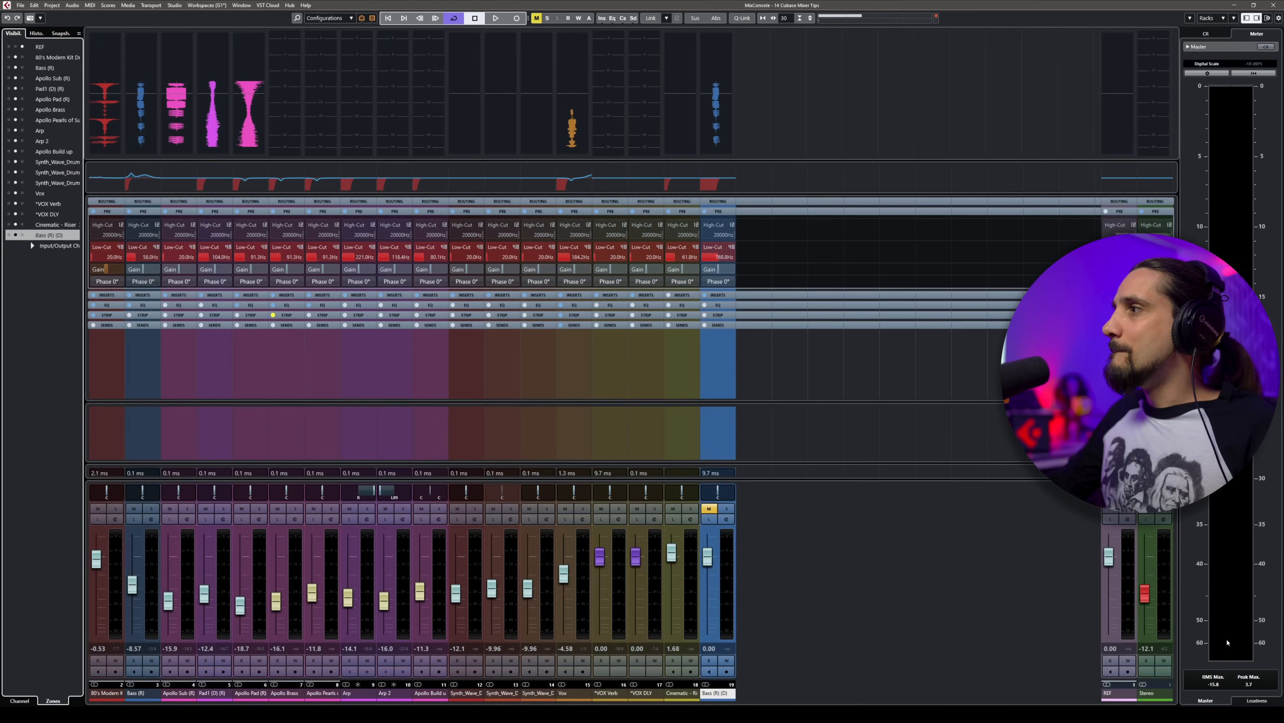
pyautogui.keyDown('ctrl'); pyautogui.click(1145, 598); pyautogui.keyUp('ctrl')
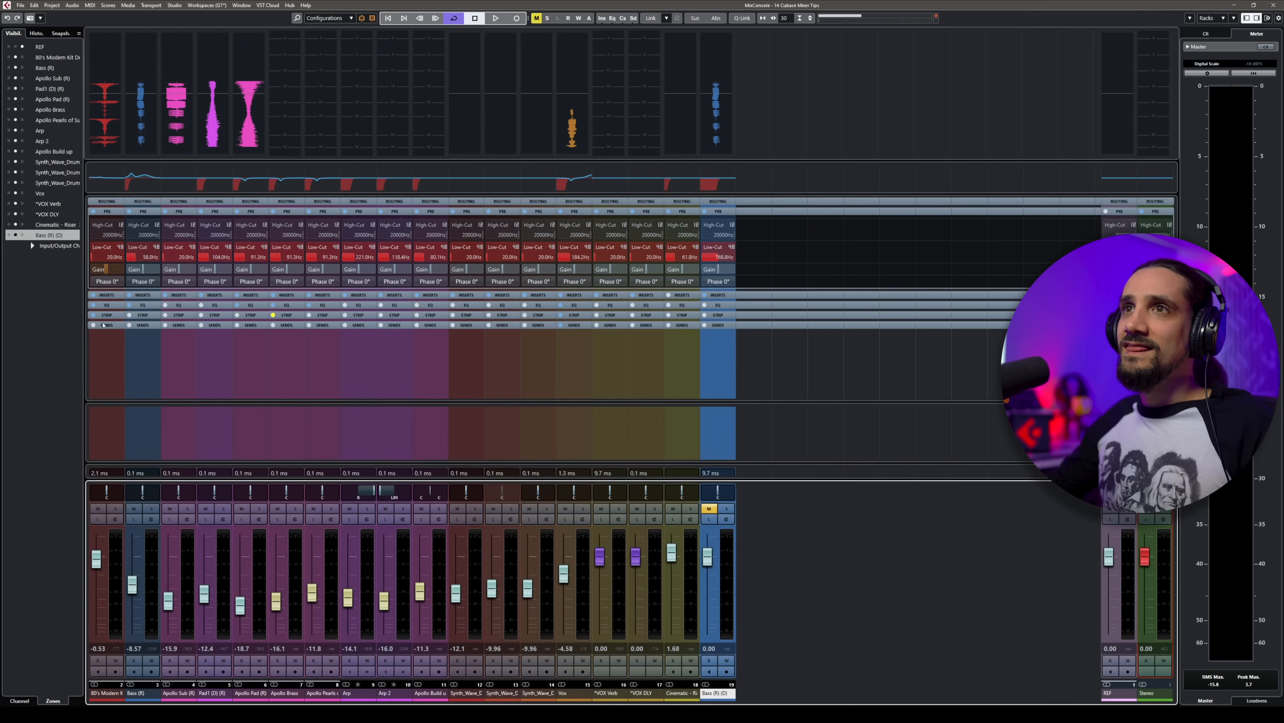
# Step: Expand the Input/Output channels in the zone list, and detach the Stereo channel from the right edge and attach it again
pyautogui.click(30, 245)
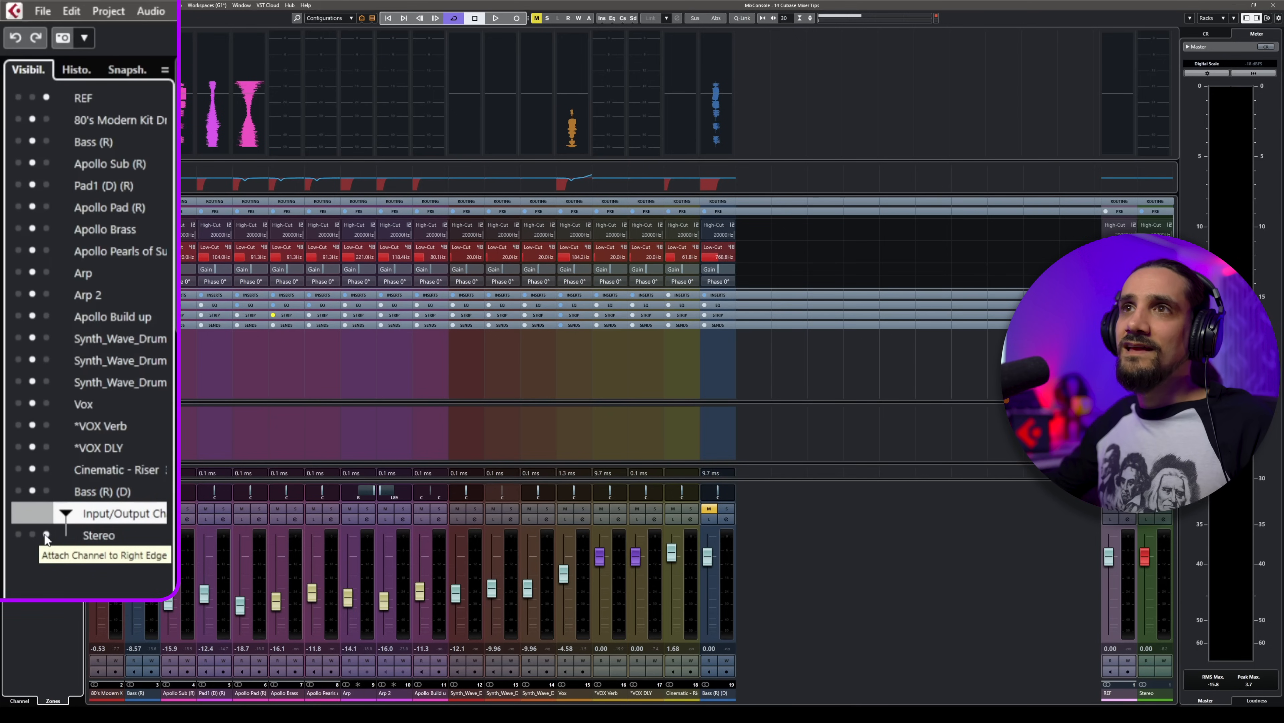
pyautogui.click(36, 534)
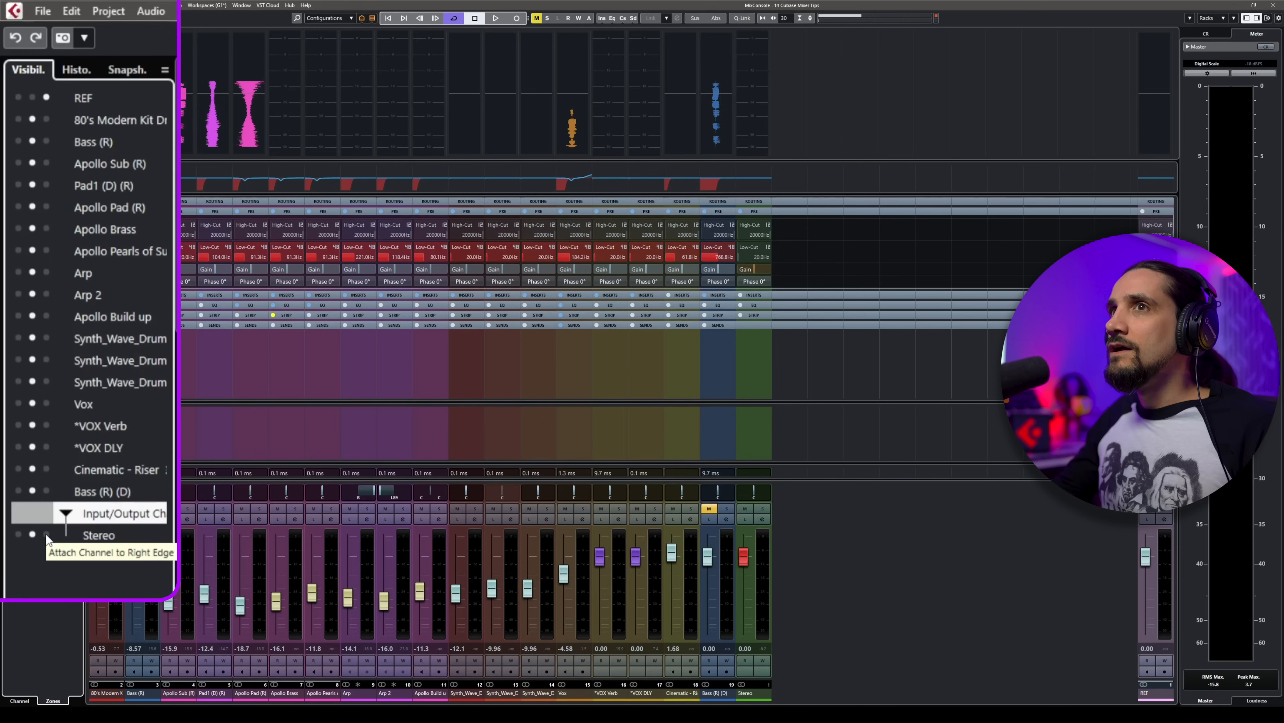
pyautogui.click(46, 534)
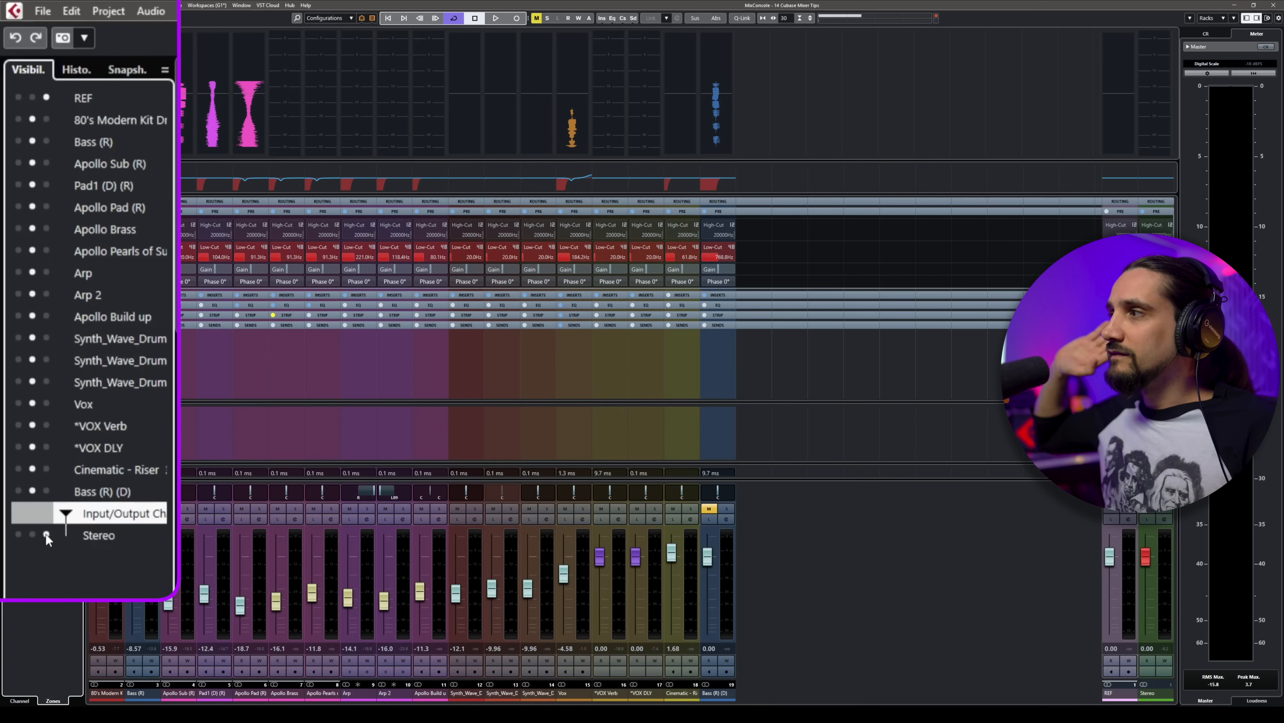
# Step: Widen the mixer channel strips and scroll through the channels beside the attached REF and Stereo channels
pyautogui.press('h')
pyautogui.press('h')
pyautogui.press('h')
pyautogui.press('h')
pyautogui.press('h')
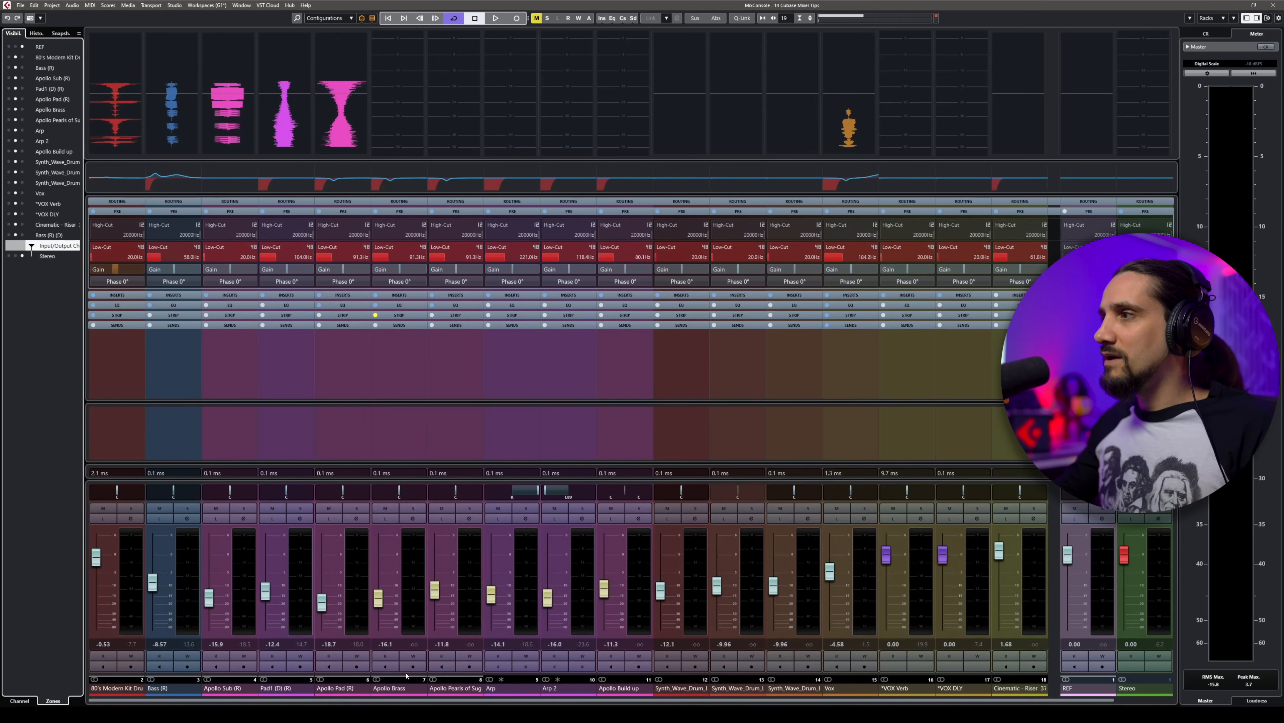
pyautogui.moveTo(395, 701)
pyautogui.mouseDown()
pyautogui.moveTo(579, 702)
pyautogui.moveTo(375, 703)
pyautogui.mouseUp()
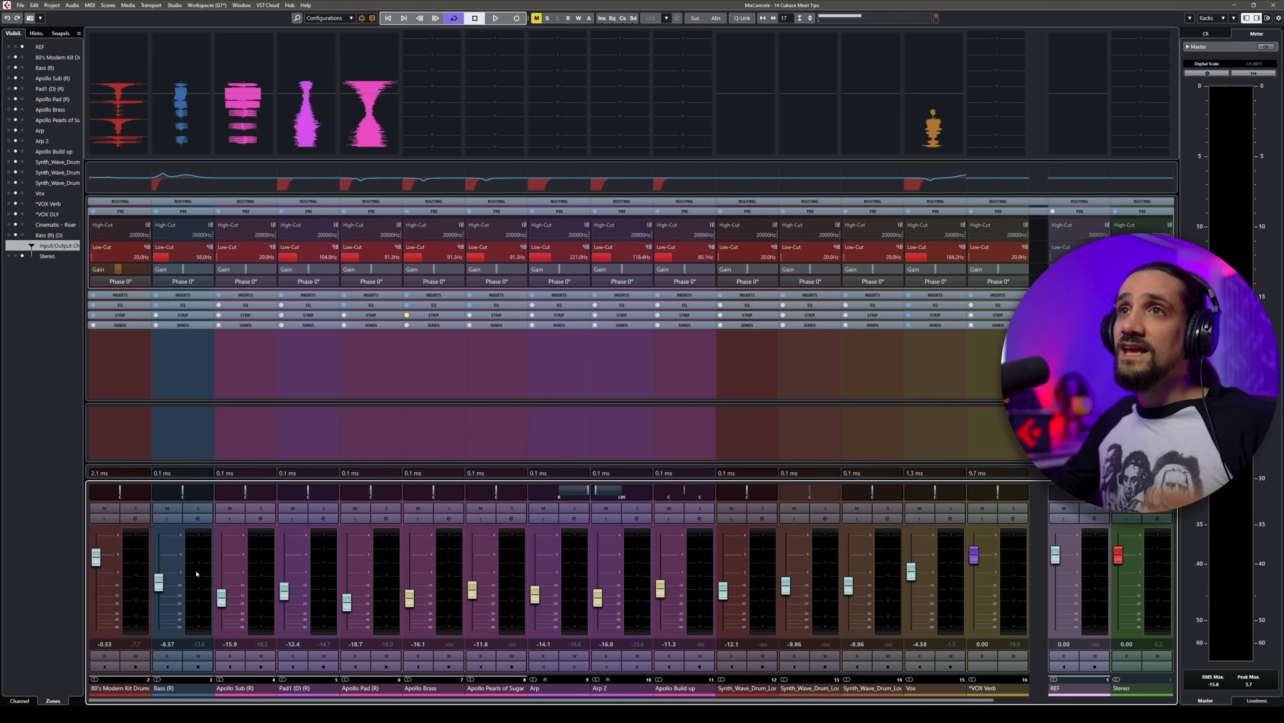
# Step: Attach the Stereo channel to the left edge and return it to the right edge, and attach the Vox channel to the left edge
pyautogui.click(9, 256)
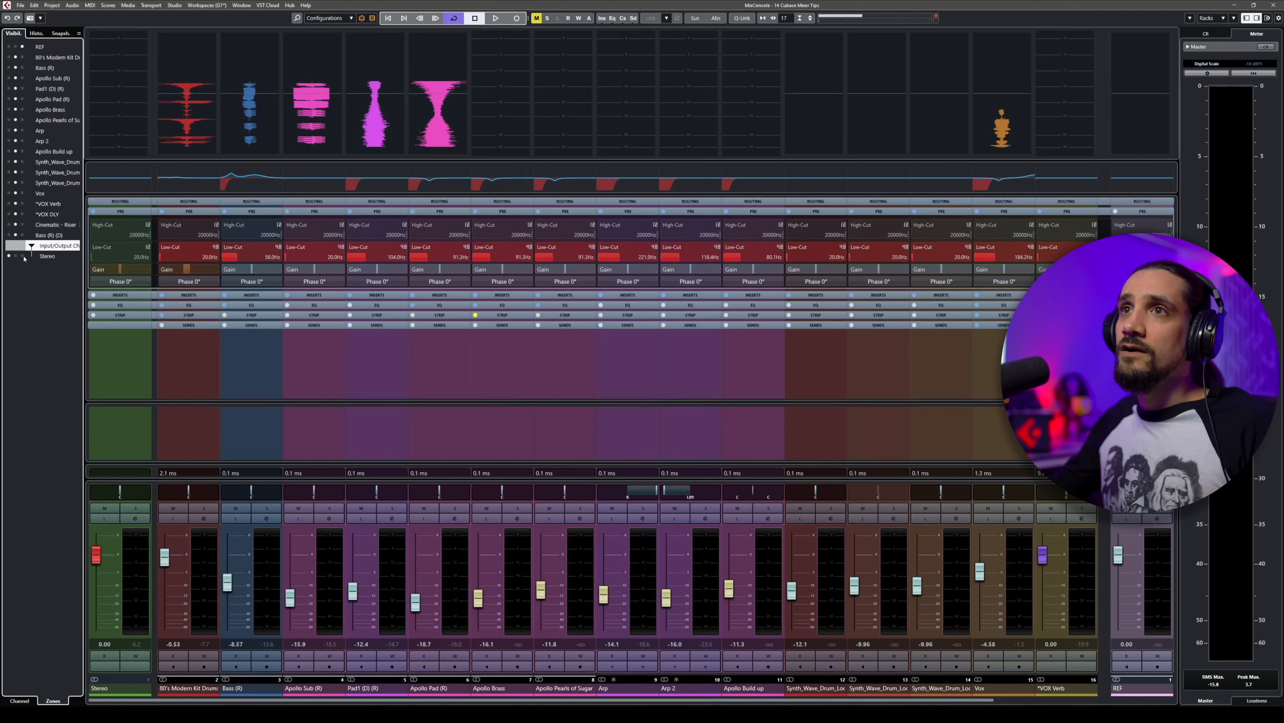
pyautogui.click(23, 257)
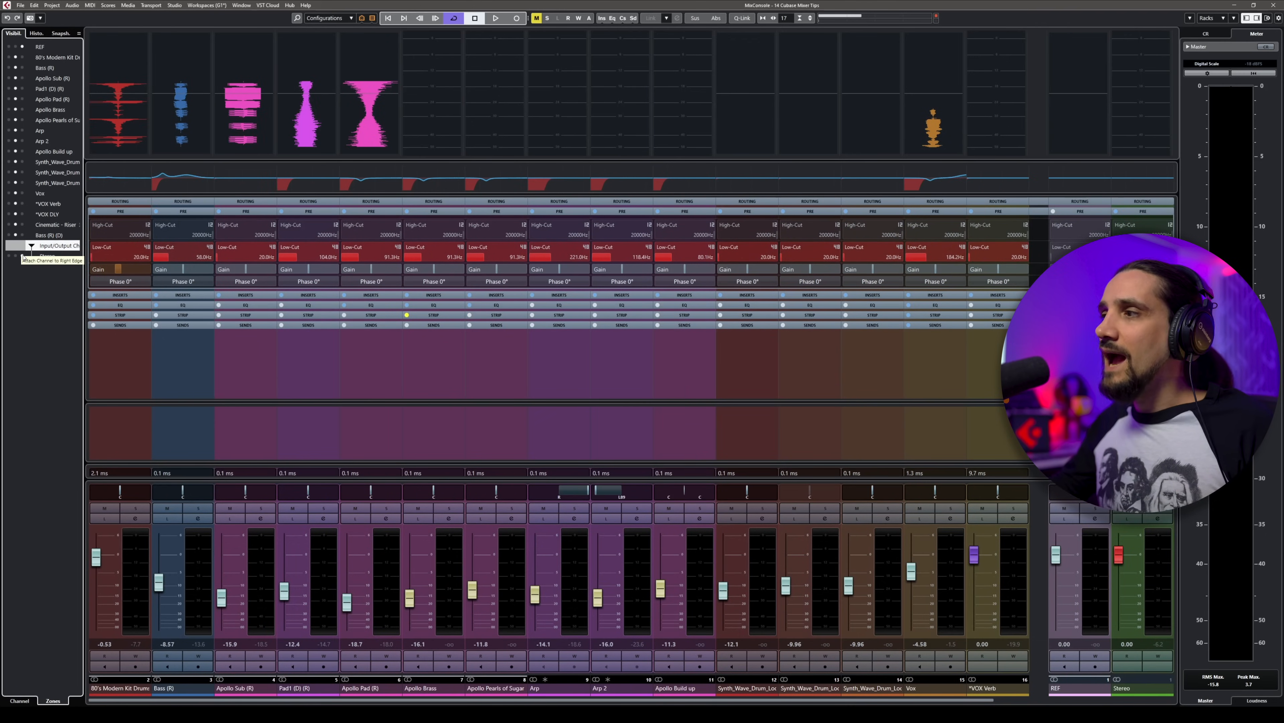
pyautogui.click(9, 193)
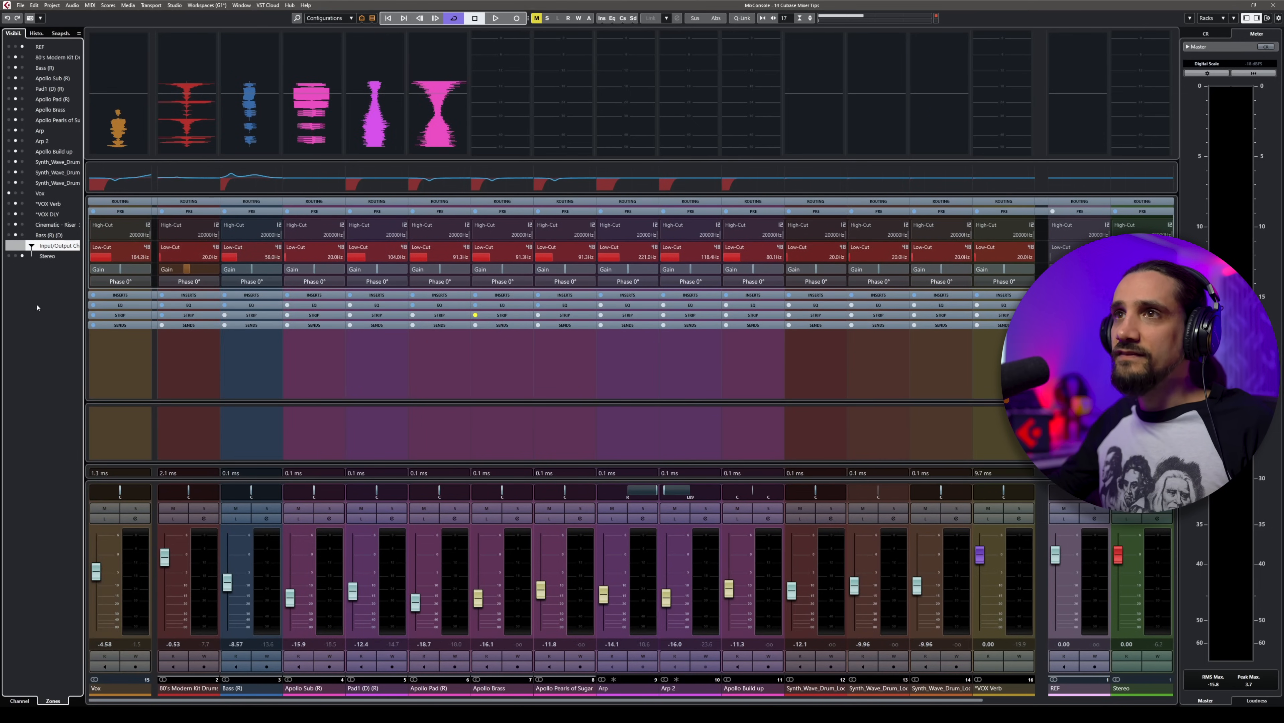
pyautogui.moveTo(267, 700)
pyautogui.mouseDown()
pyautogui.moveTo(460, 701)
pyautogui.moveTo(243, 700)
pyautogui.mouseUp()
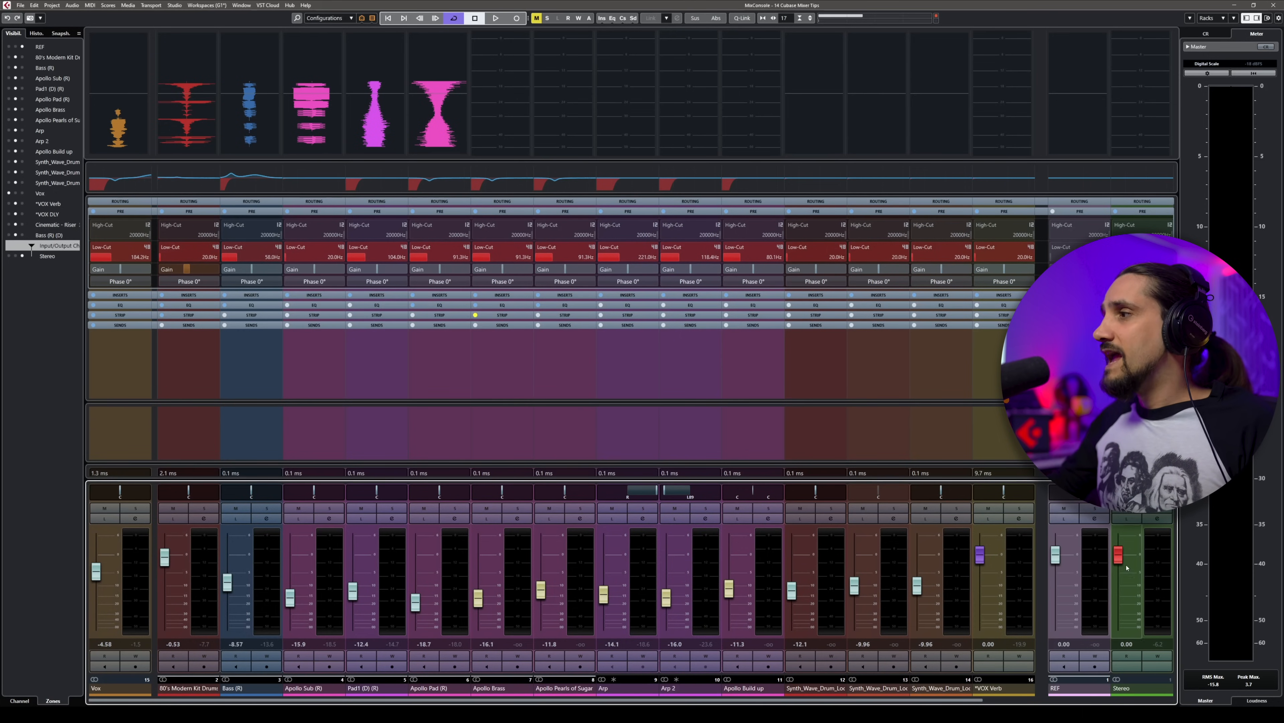
pyautogui.hscroll(3, 957, 691)
pyautogui.hscroll(-3, 956, 691)
pyautogui.hscroll(3, 957, 690)
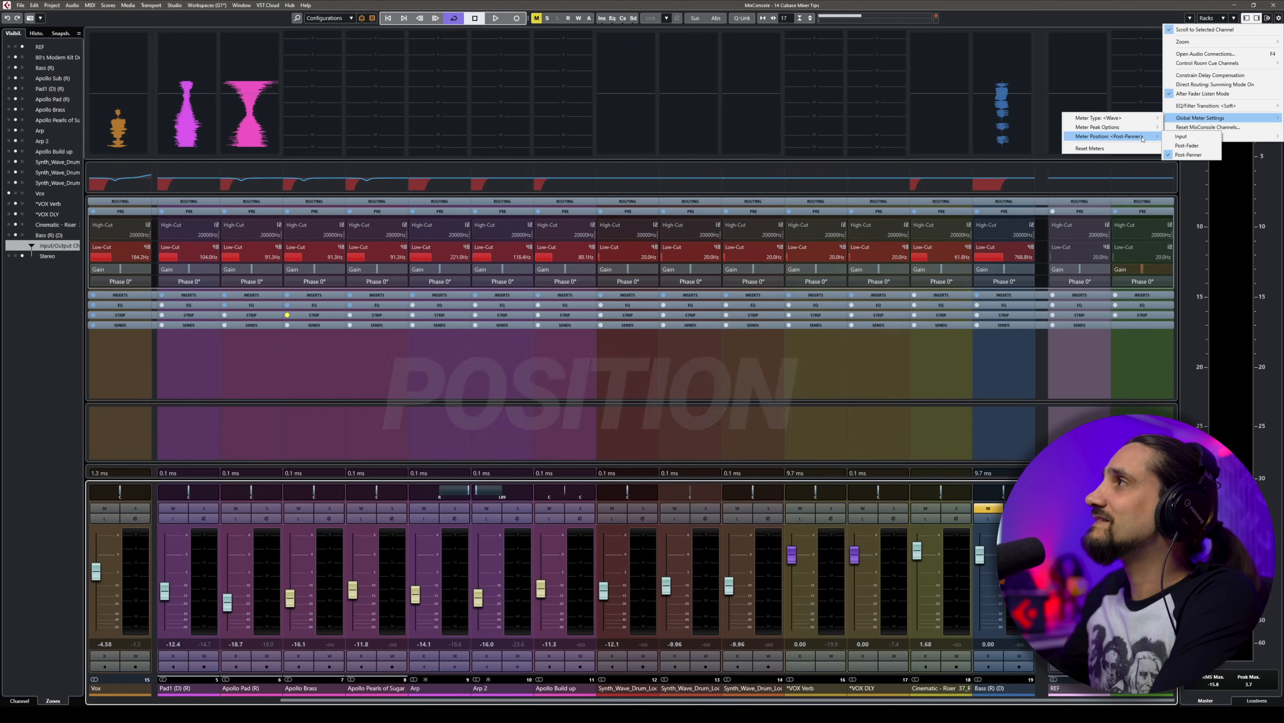
# Step: Examine the global Meter Position options Input, Post-Fader and Post-Panner
pyautogui.click(1222, 16)
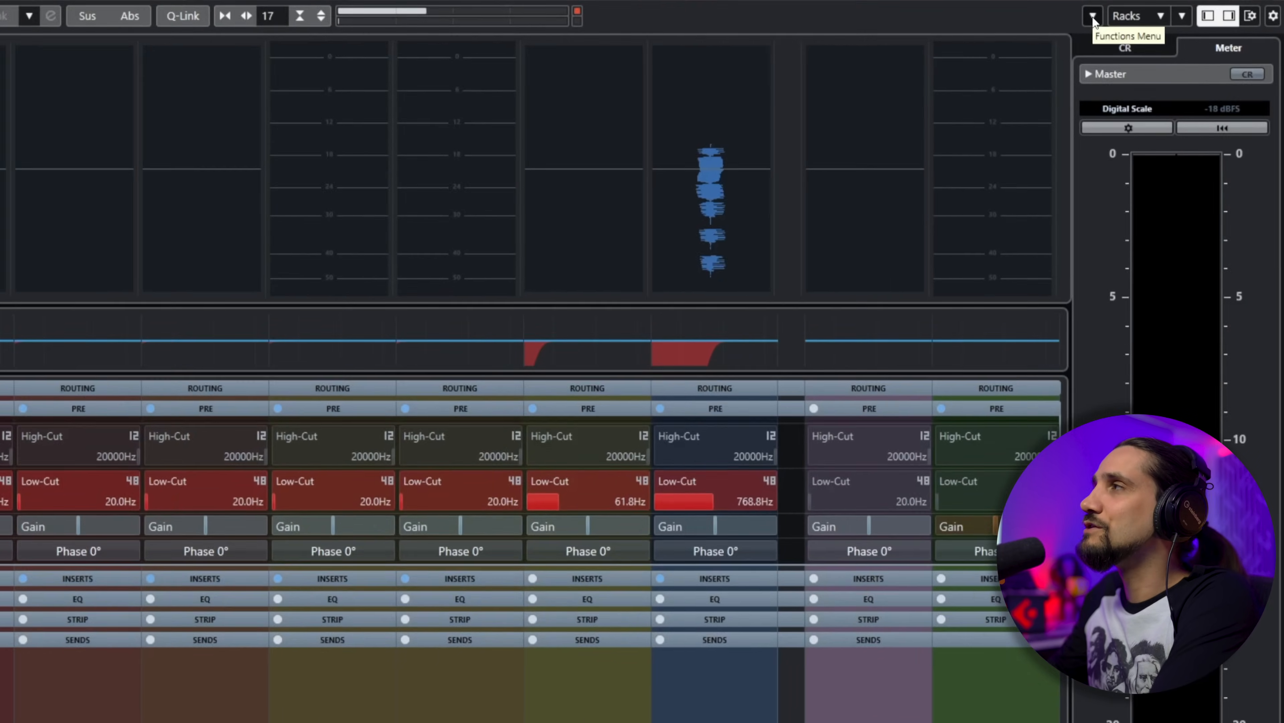
pyautogui.click(1234, 18)
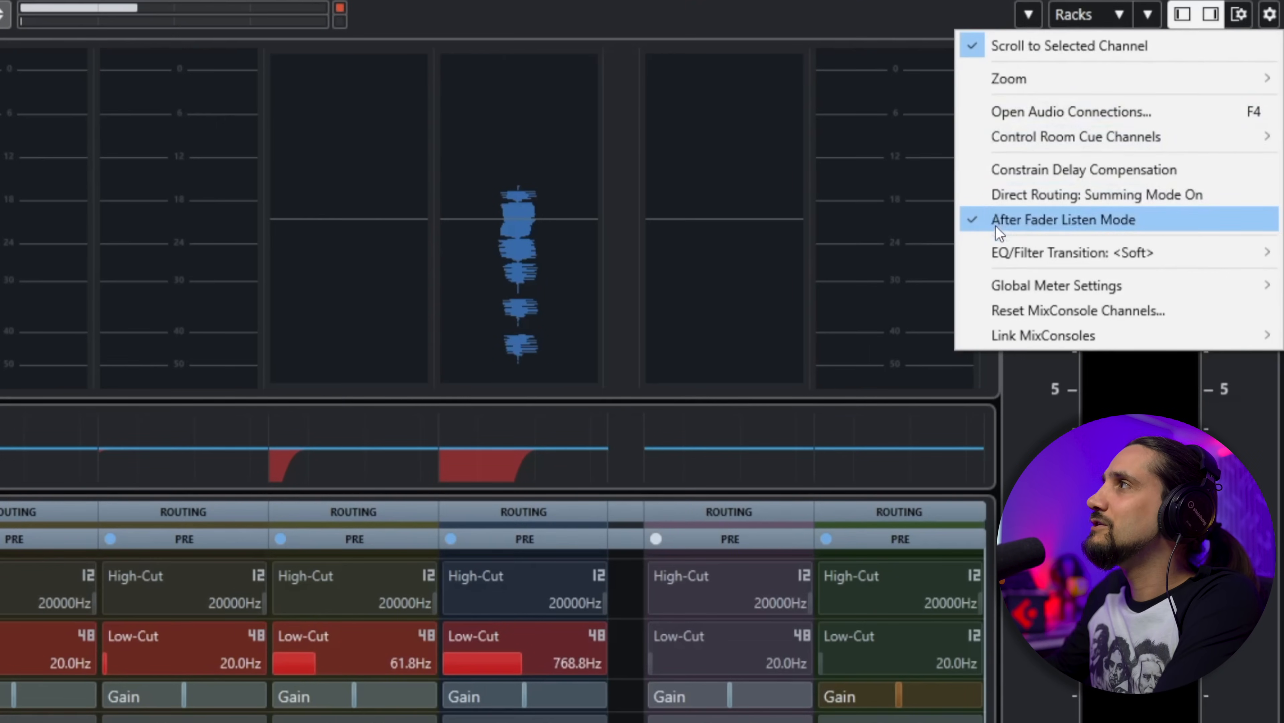
pyautogui.moveTo(1001, 298)
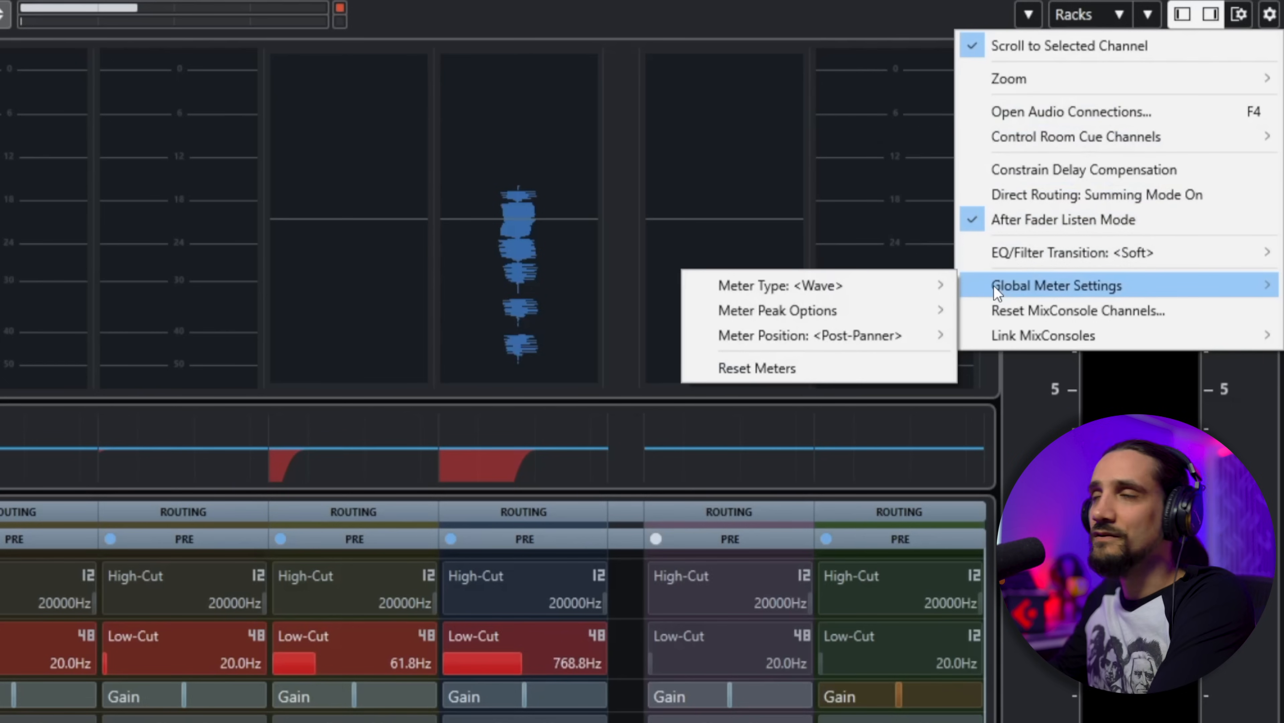
pyautogui.moveTo(835, 336)
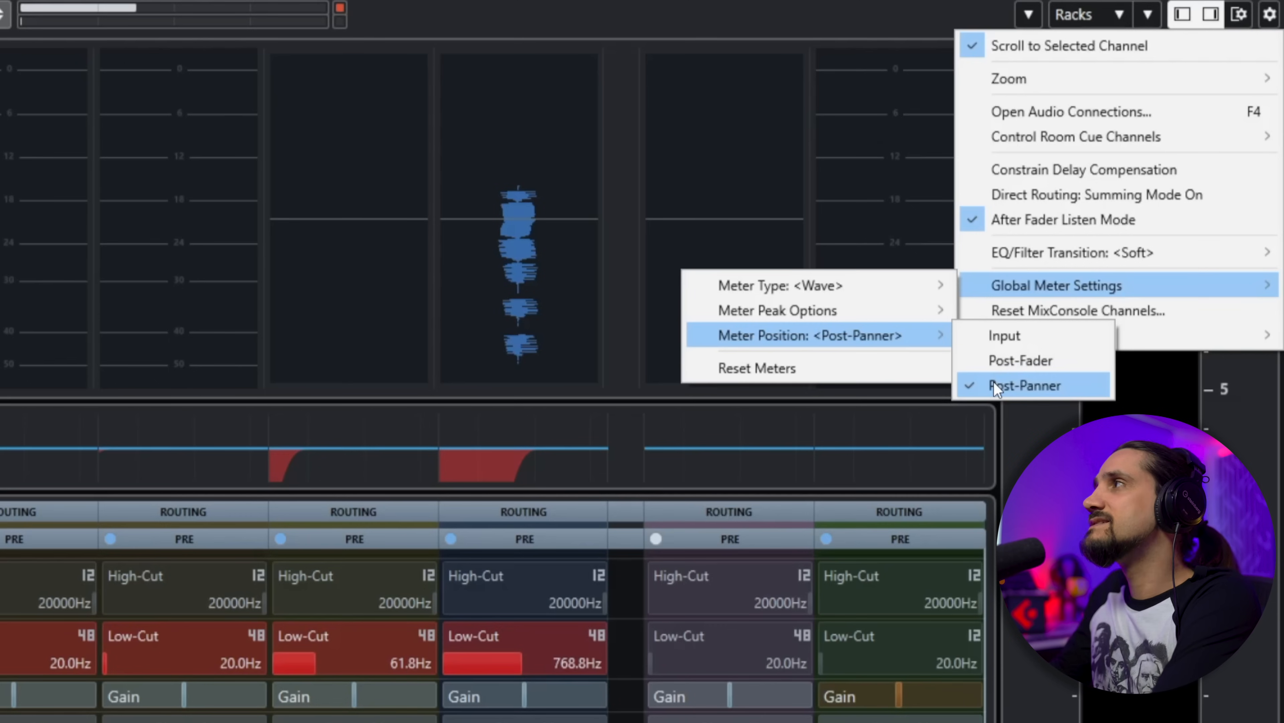
pyautogui.press('Escape')
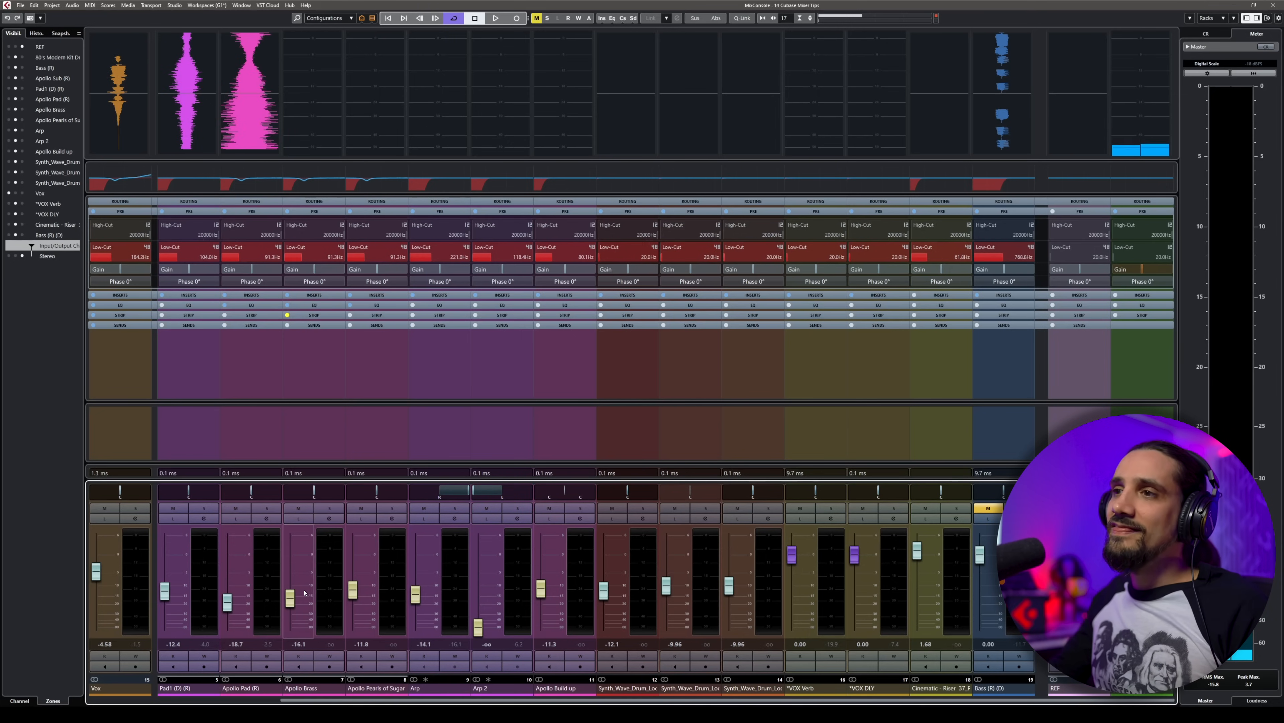
# Step: Raise the Arp 2 volume to about -2.09, and lower it fully to -oo during playback to test its metering
pyautogui.moveTo(479, 630); pyautogui.dragTo(483, 571)
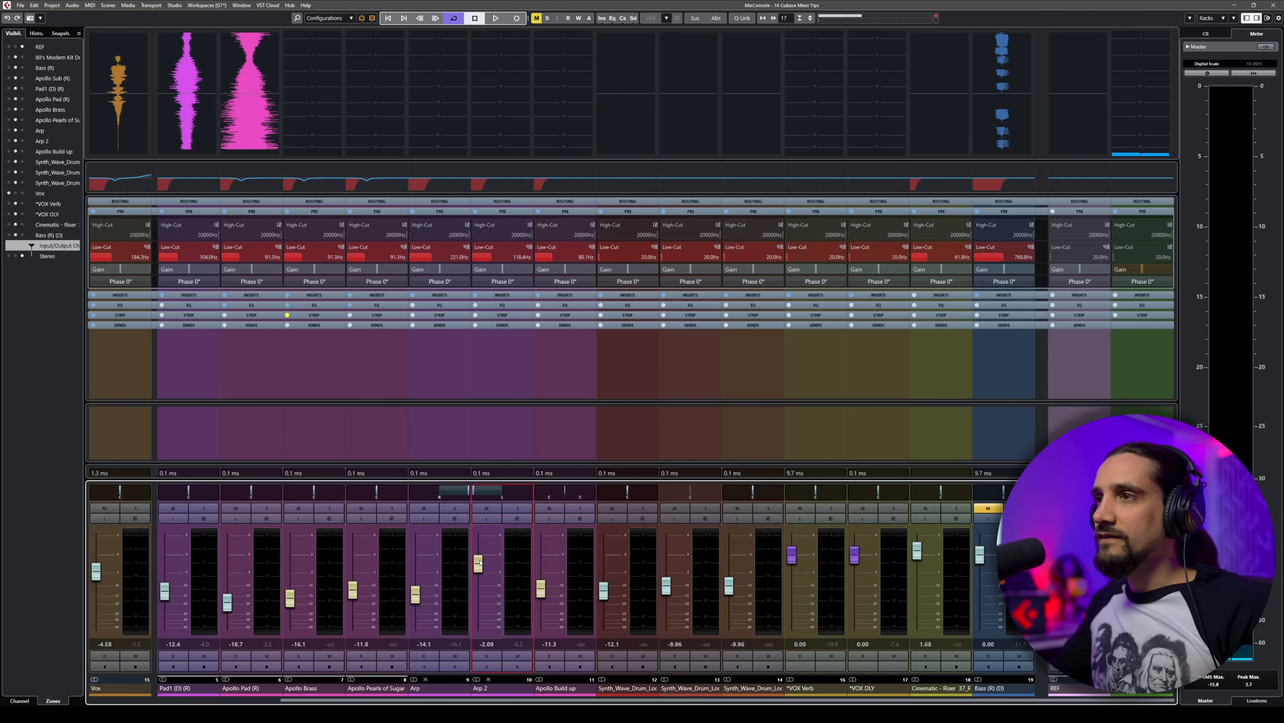
pyautogui.press('space')
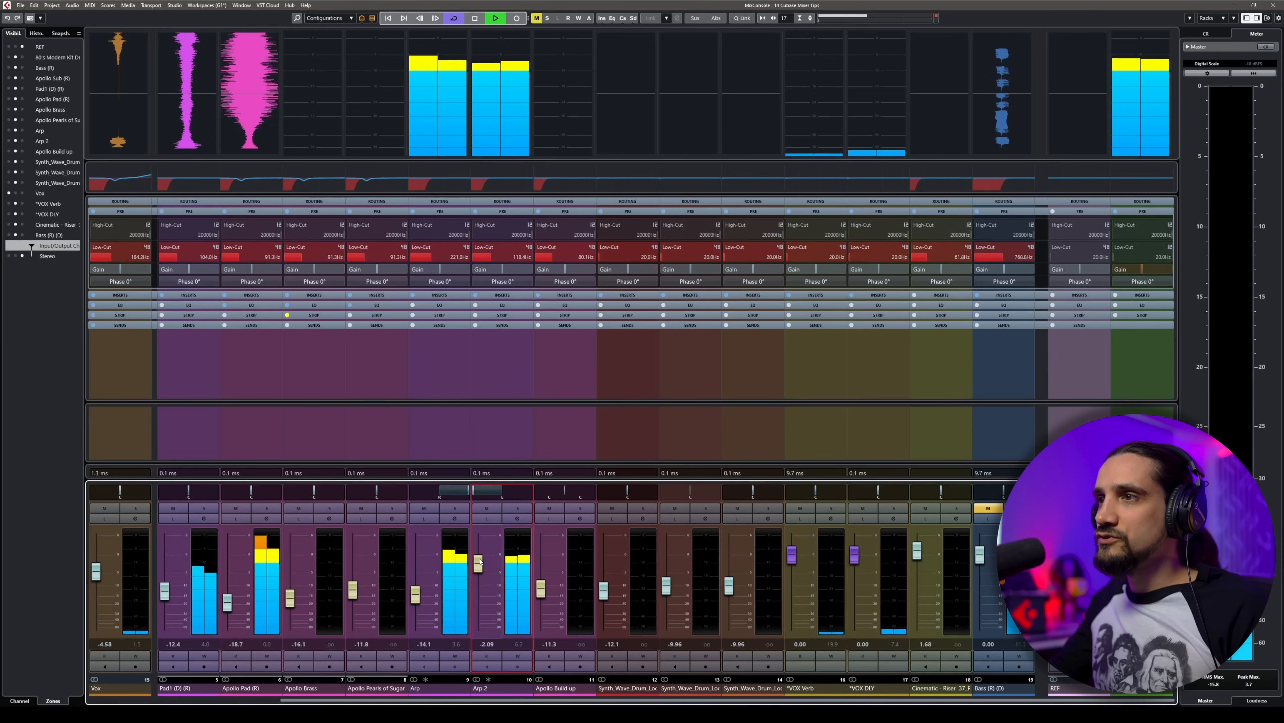
pyautogui.moveTo(480, 561); pyautogui.dragTo(480, 628)
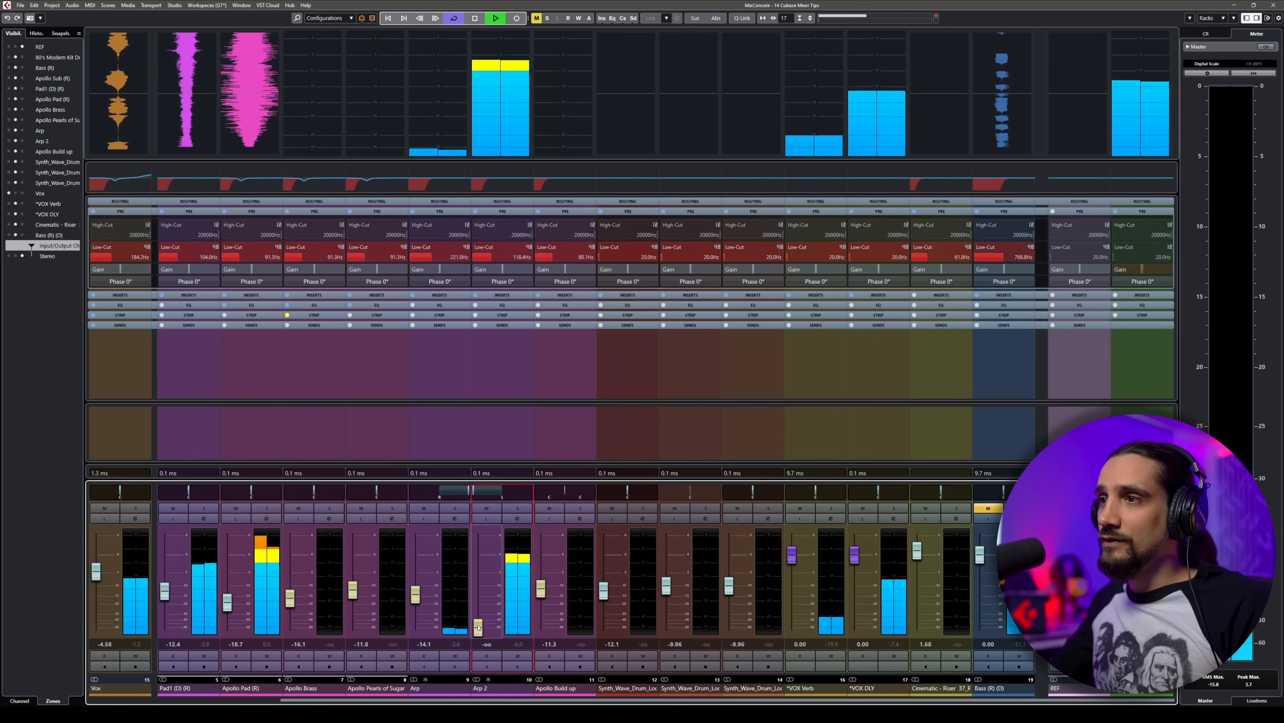
pyautogui.press('space')
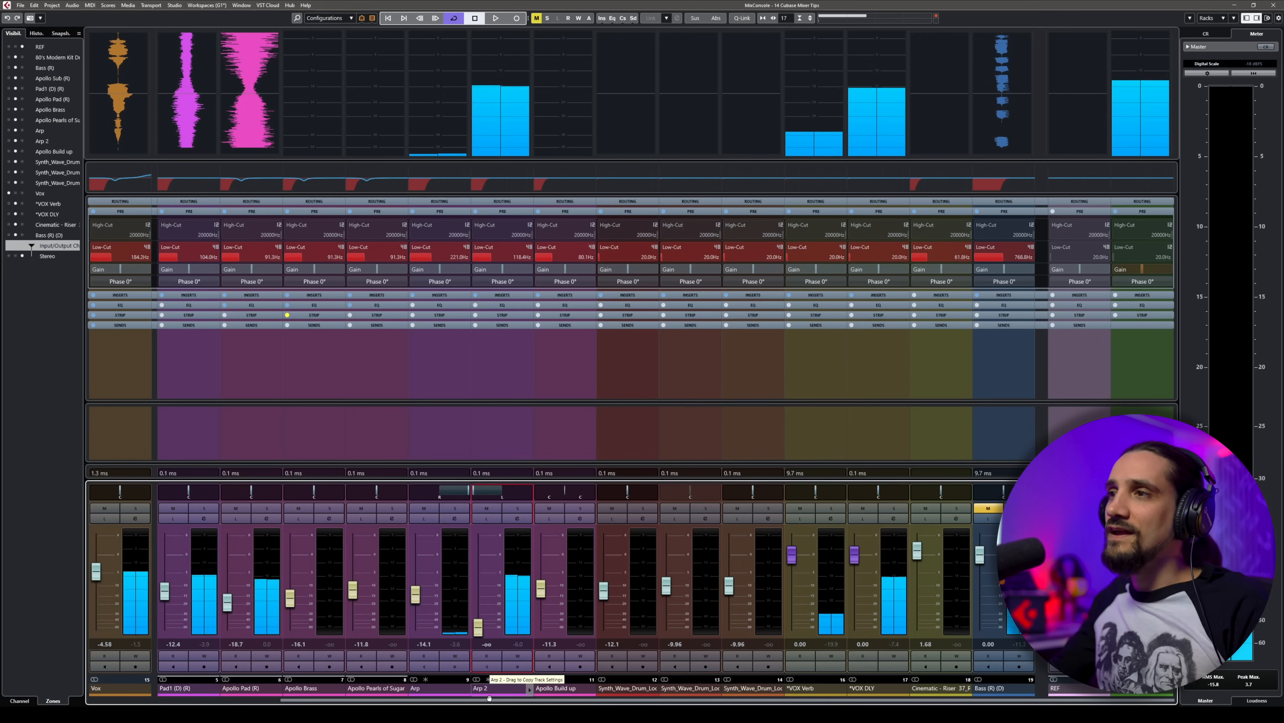
# Step: Set the global meter position to Post-Panner and narrow the stereo panning of the Arp 2 channel
pyautogui.click(1206, 18)
pyautogui.click(1280, 17)
pyautogui.moveTo(1202, 117)
pyautogui.moveTo(1118, 136)
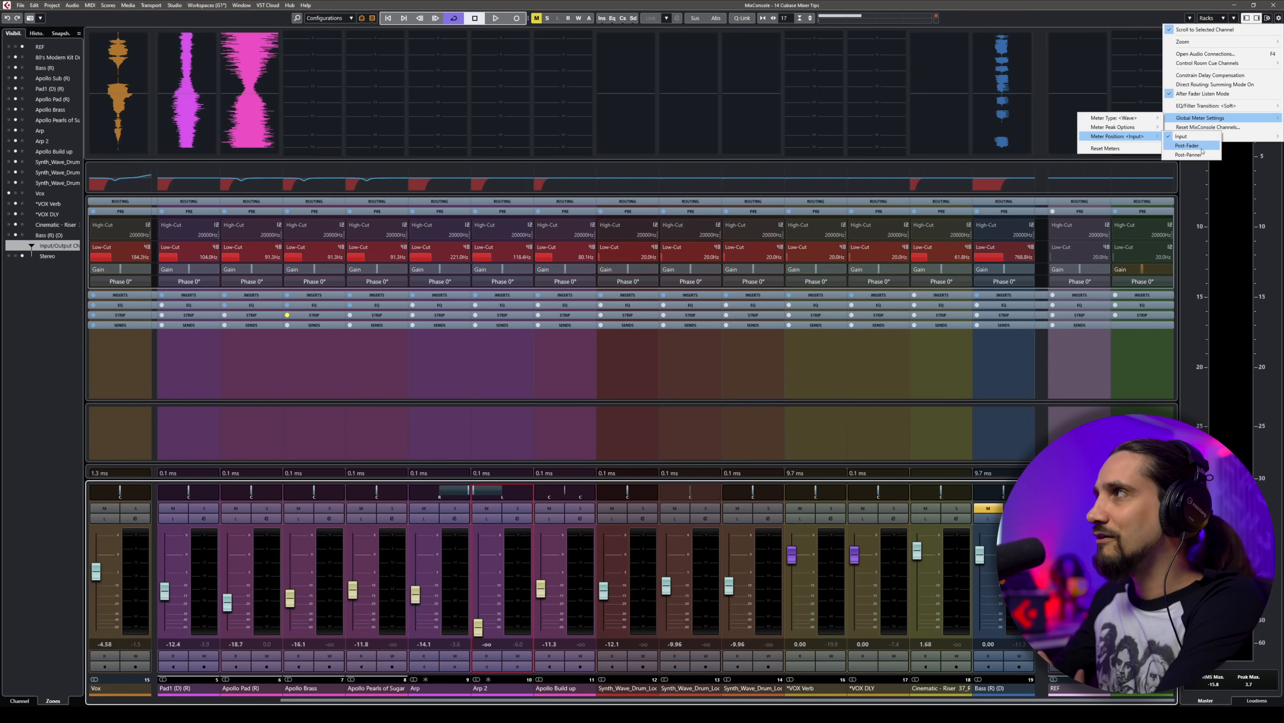
pyautogui.click(1199, 155)
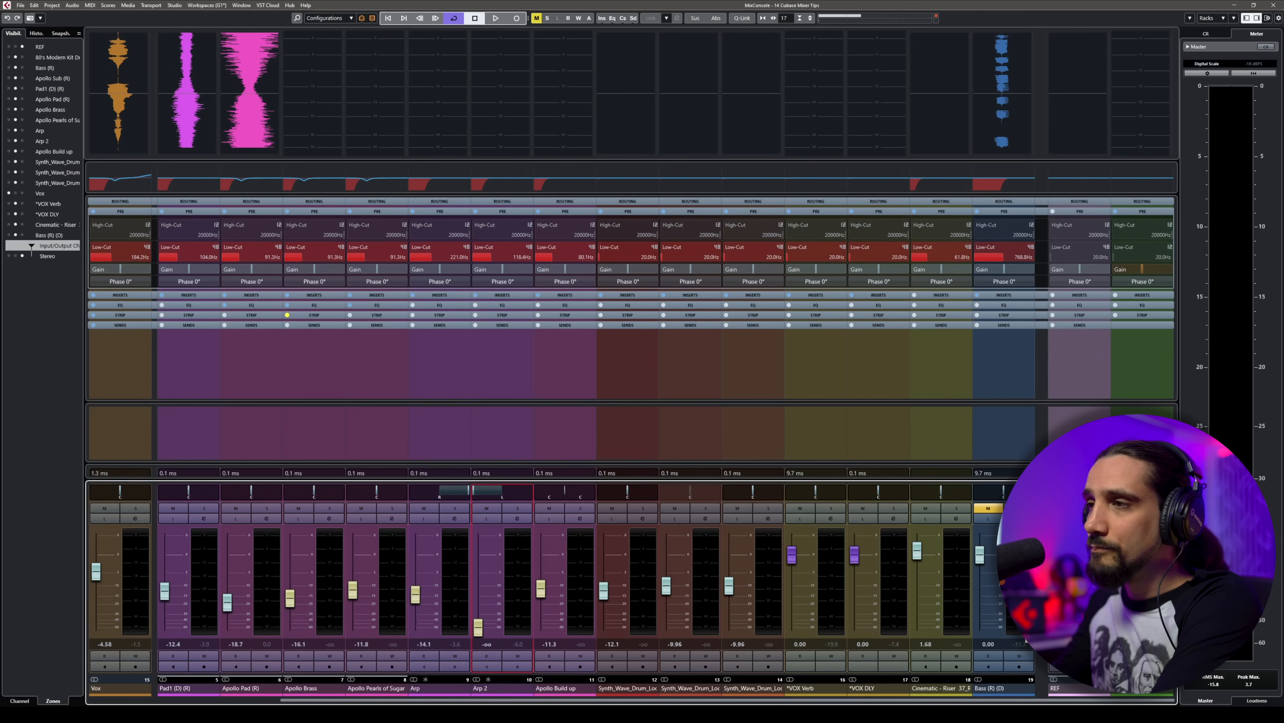
pyautogui.moveTo(475, 490)
pyautogui.mouseDown()
pyautogui.moveTo(526, 491)
pyautogui.moveTo(498, 492)
pyautogui.mouseUp()
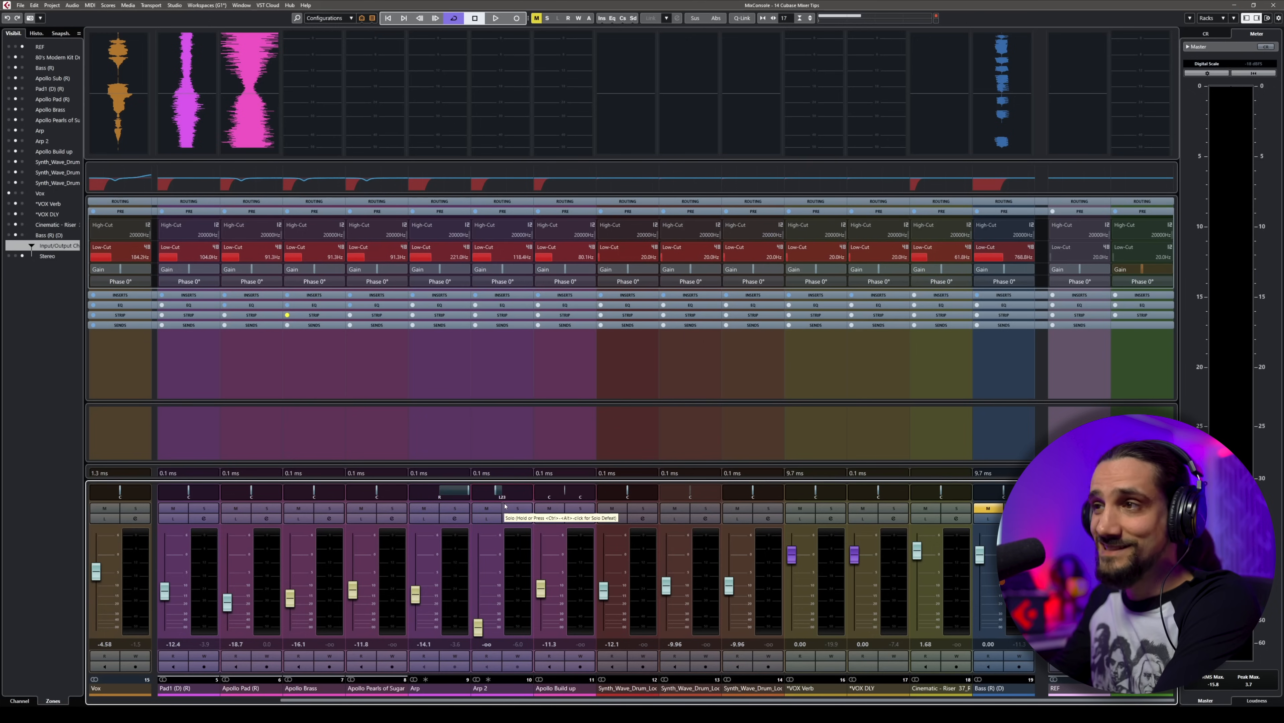